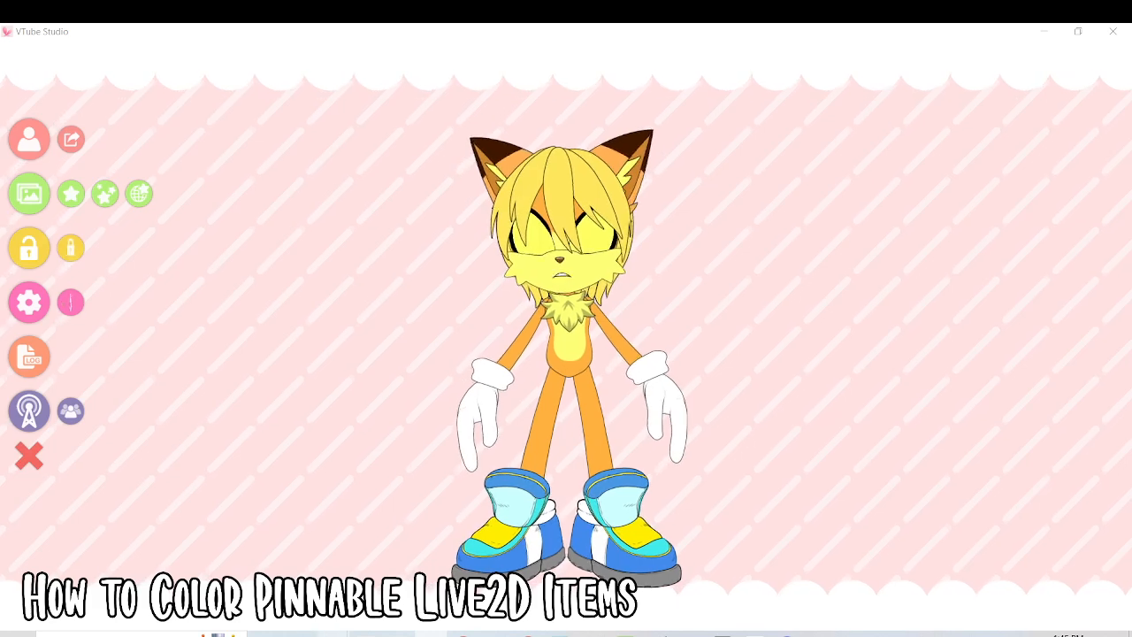
# Step: Switch to File Explorer and open the Items folder inside VTube Studio's StreamingAssets folder
pyautogui.moveTo(333, 633)
pyautogui.click(265, 575)
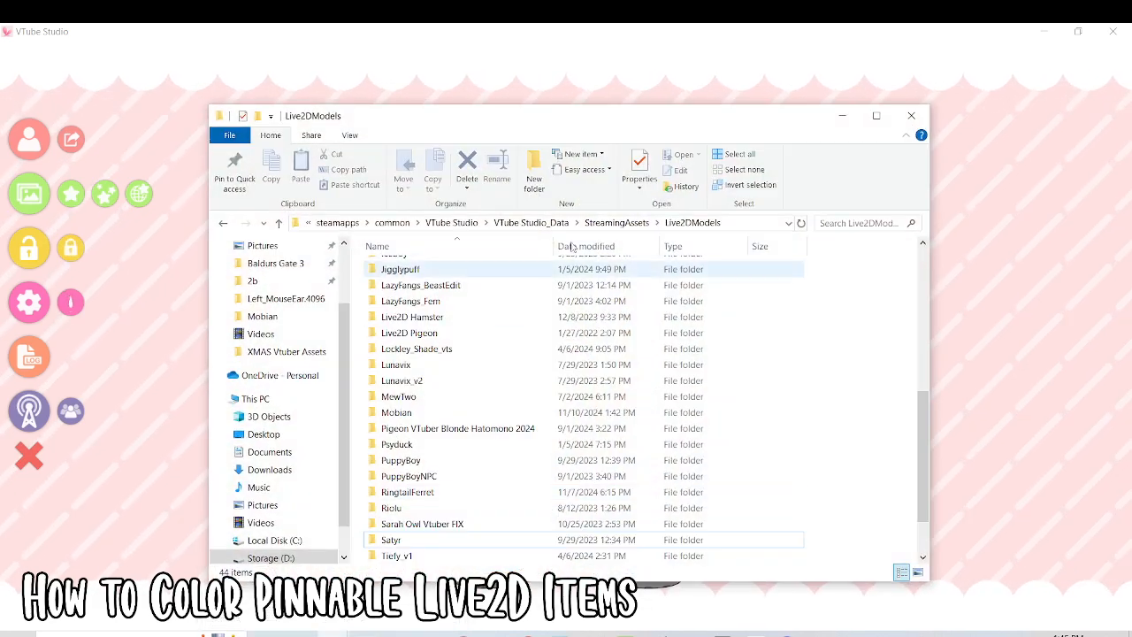
pyautogui.click(597, 223)
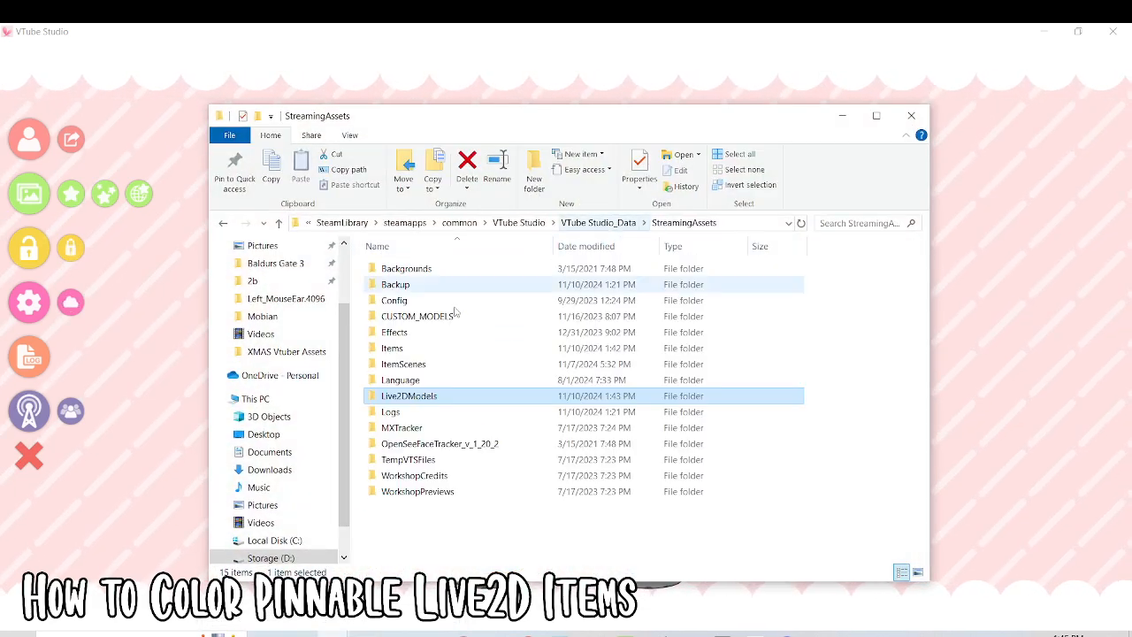
pyautogui.doubleClick(419, 352)
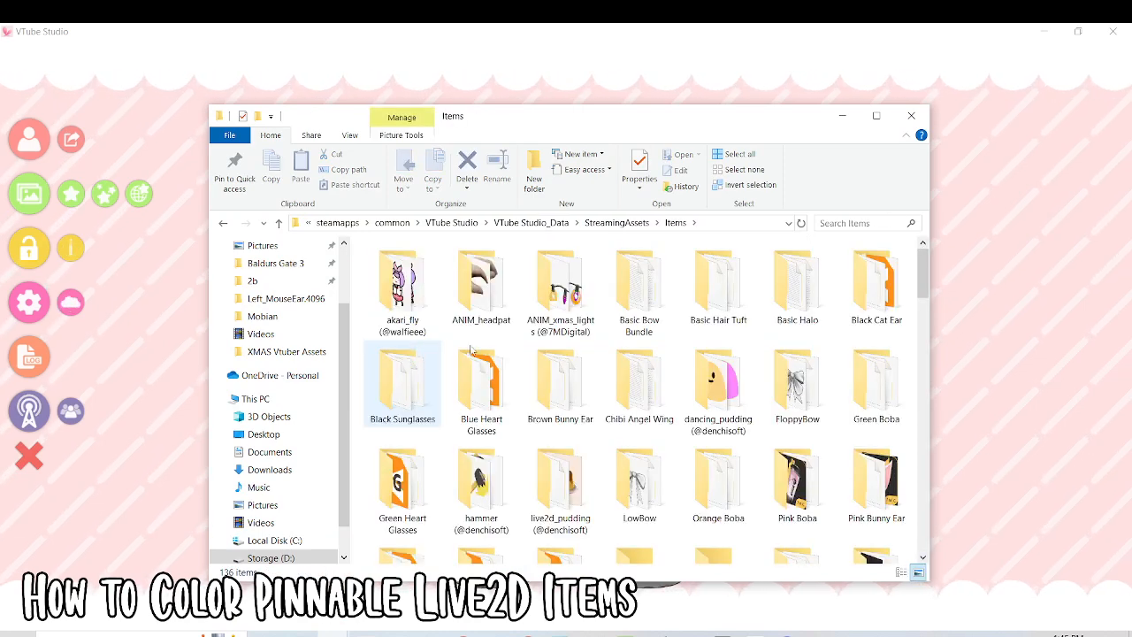
# Step: Find the b_woozy PNG item in the Items folder, view it in the image viewer and close the viewer
pyautogui.moveTo(922, 287); pyautogui.dragTo(919, 373)
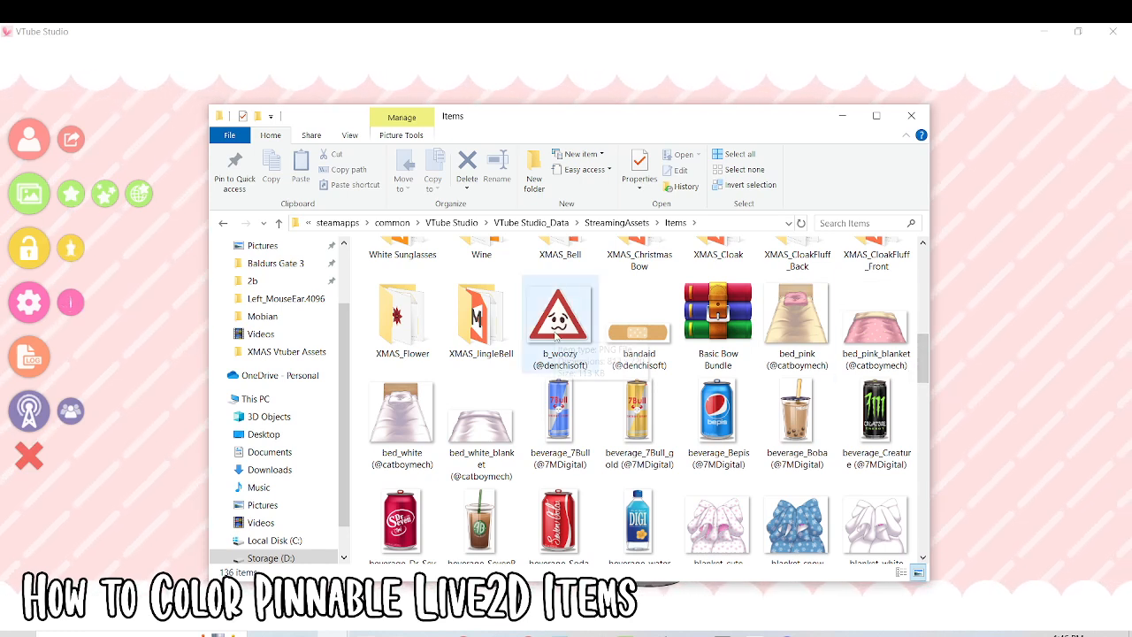
pyautogui.click(557, 337)
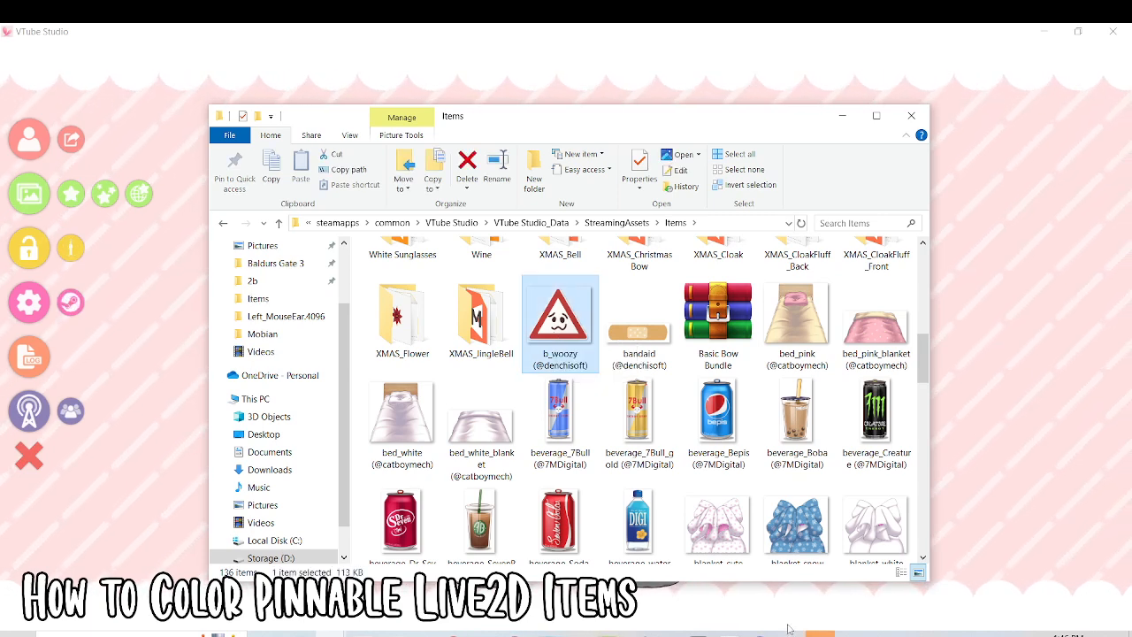
pyautogui.click(817, 633)
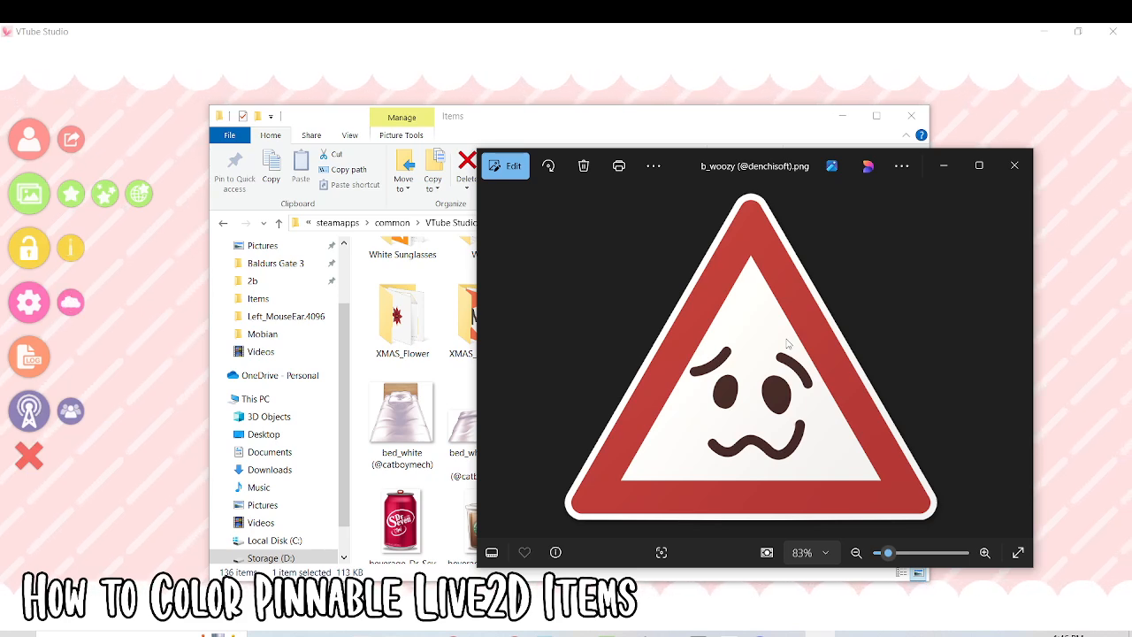
pyautogui.click(1026, 158)
# Step: Browse the PNG items around the couches, then preview the moustache_rainbow image and close it
pyautogui.scroll(-5, 555, 407)
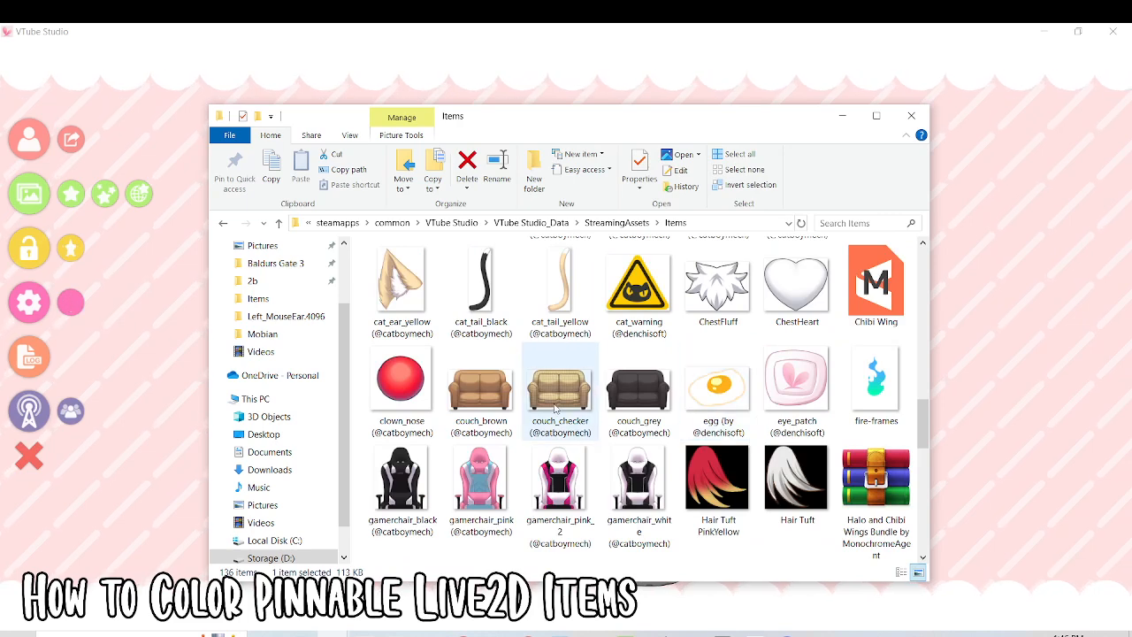
pyautogui.click(557, 398)
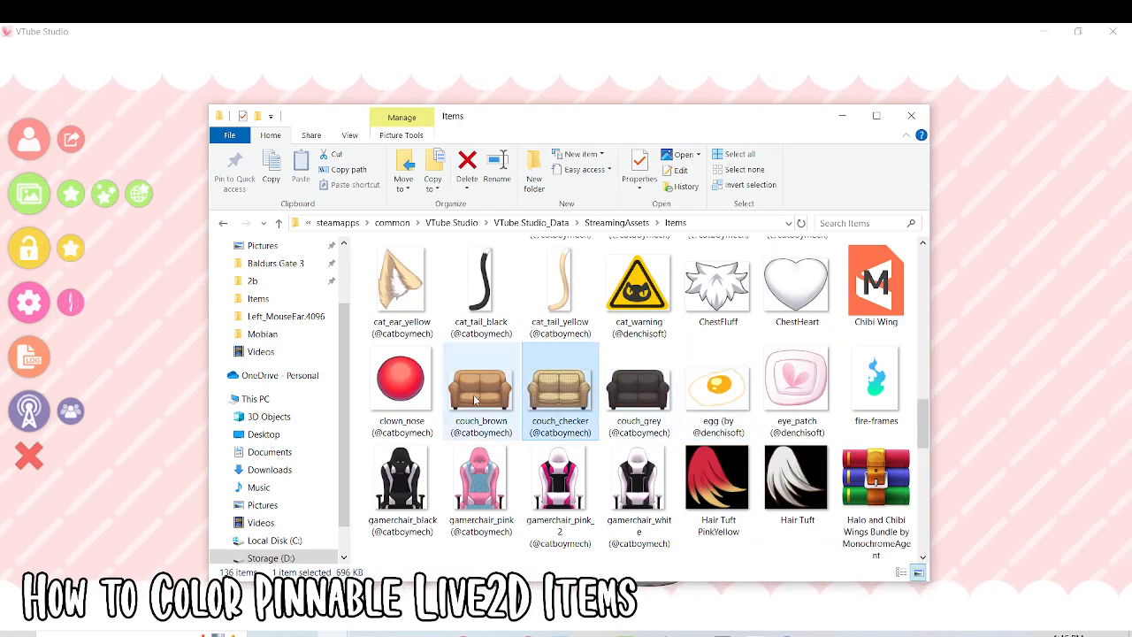
pyautogui.click(622, 397)
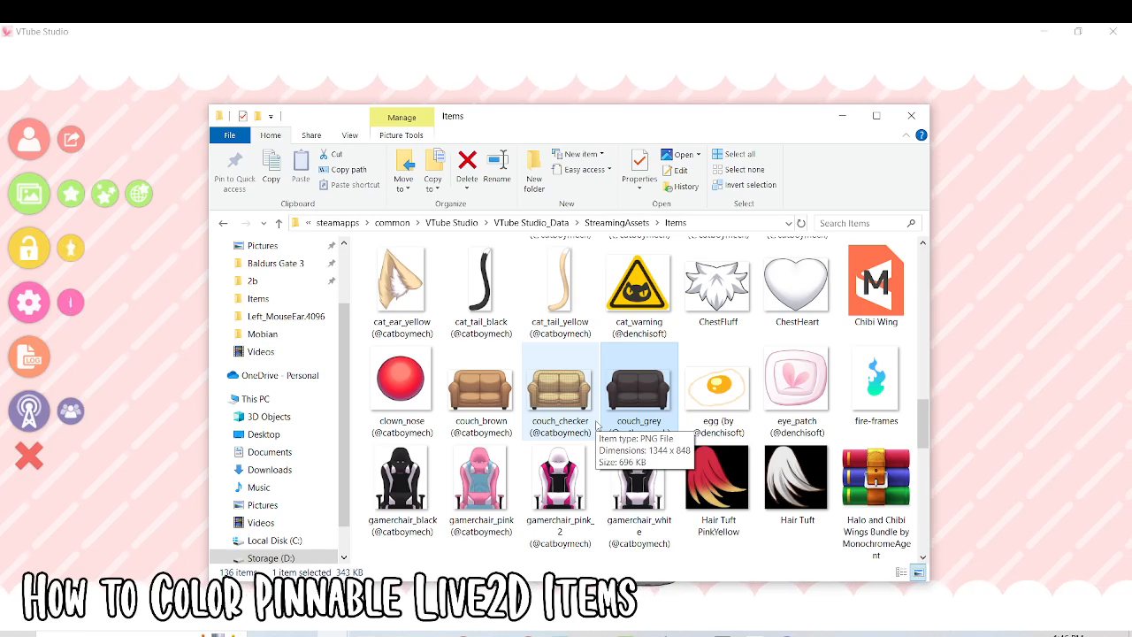
pyautogui.scroll(-3, 597, 425)
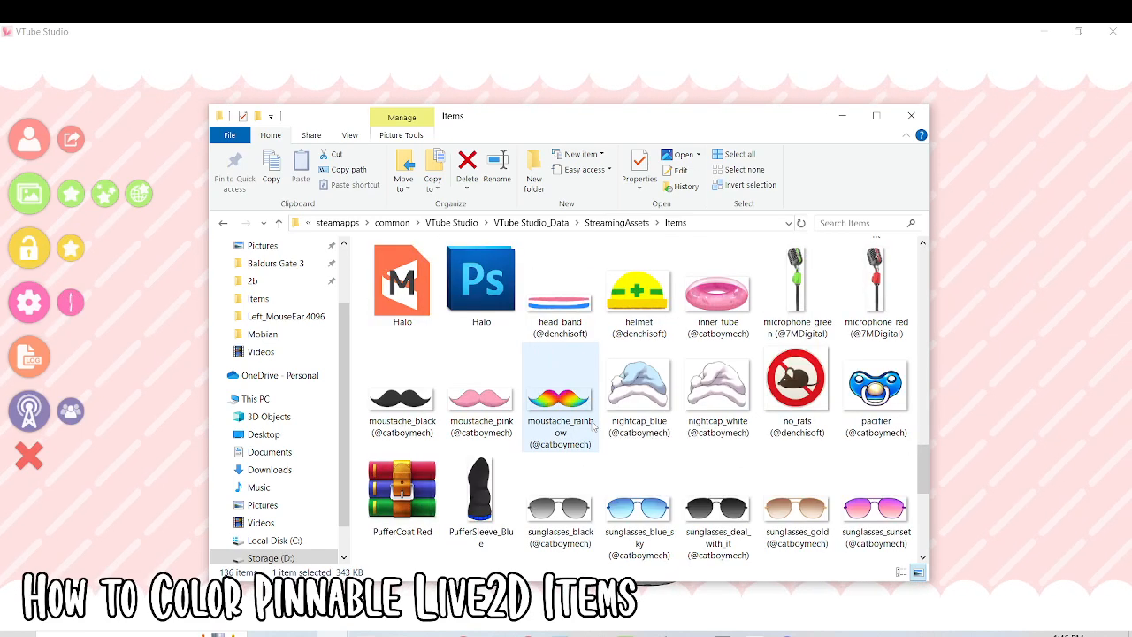
pyautogui.doubleClick(557, 398)
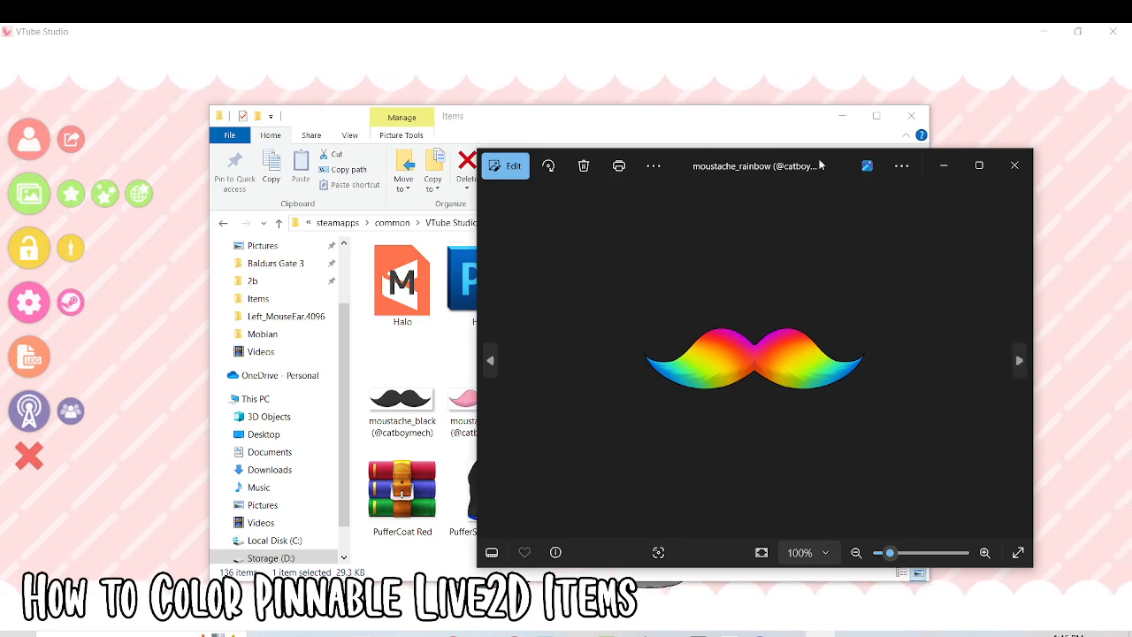
pyautogui.moveTo(820, 165); pyautogui.dragTo(641, 160)
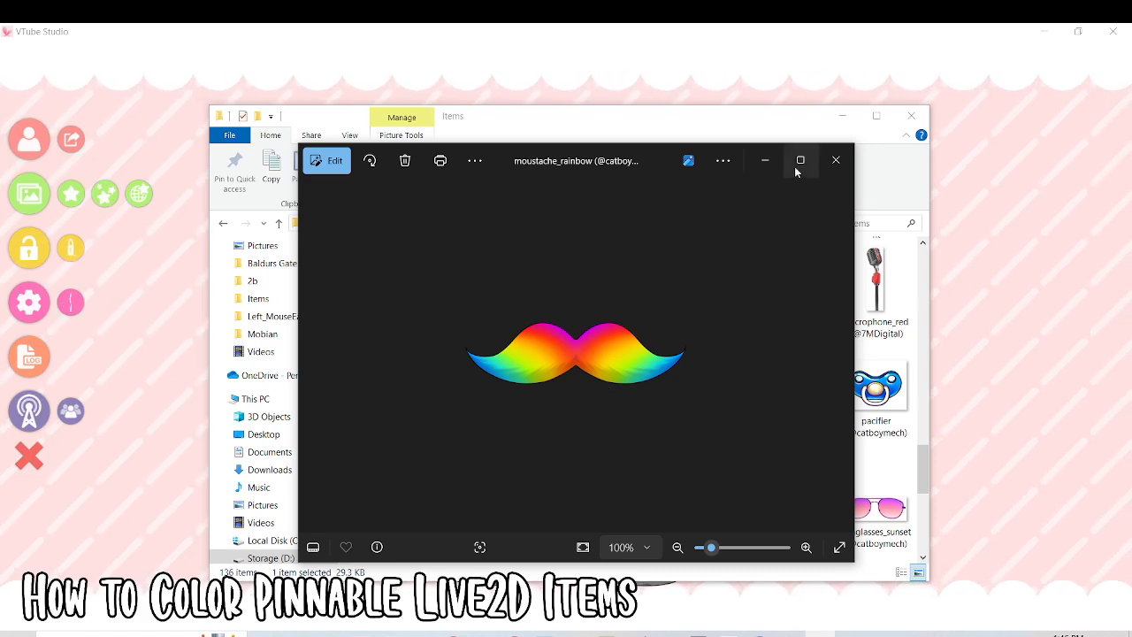
pyautogui.click(835, 160)
# Step: Locate the White Cat Ear folder among the item folders and open it
pyautogui.scroll(5, 684, 366)
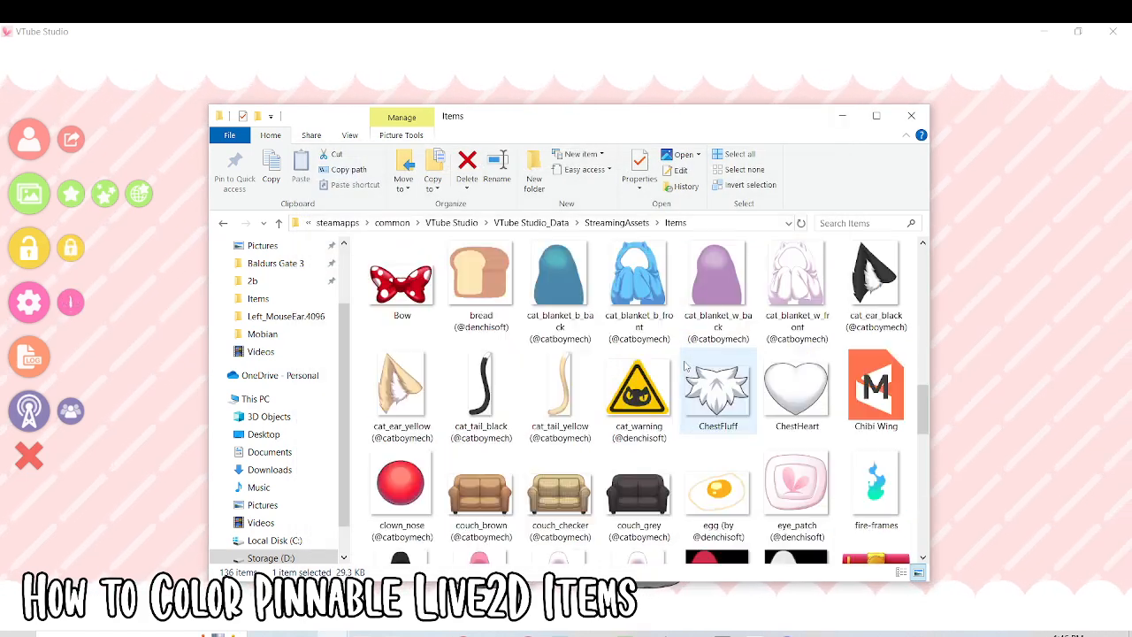
pyautogui.scroll(5, 684, 366)
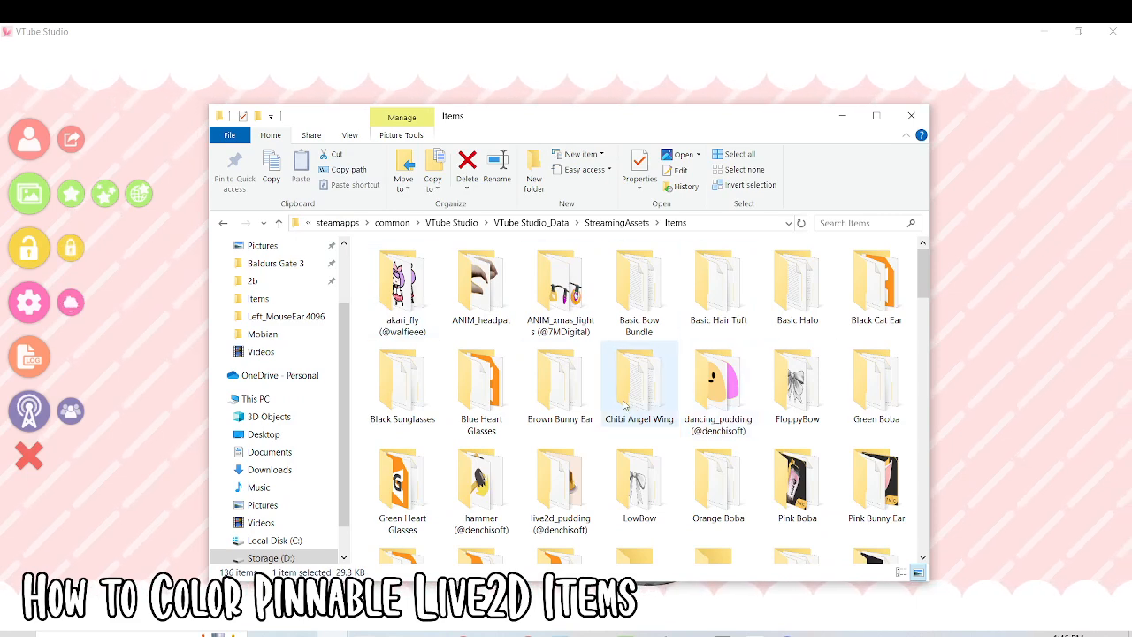
pyautogui.scroll(-2, 822, 513)
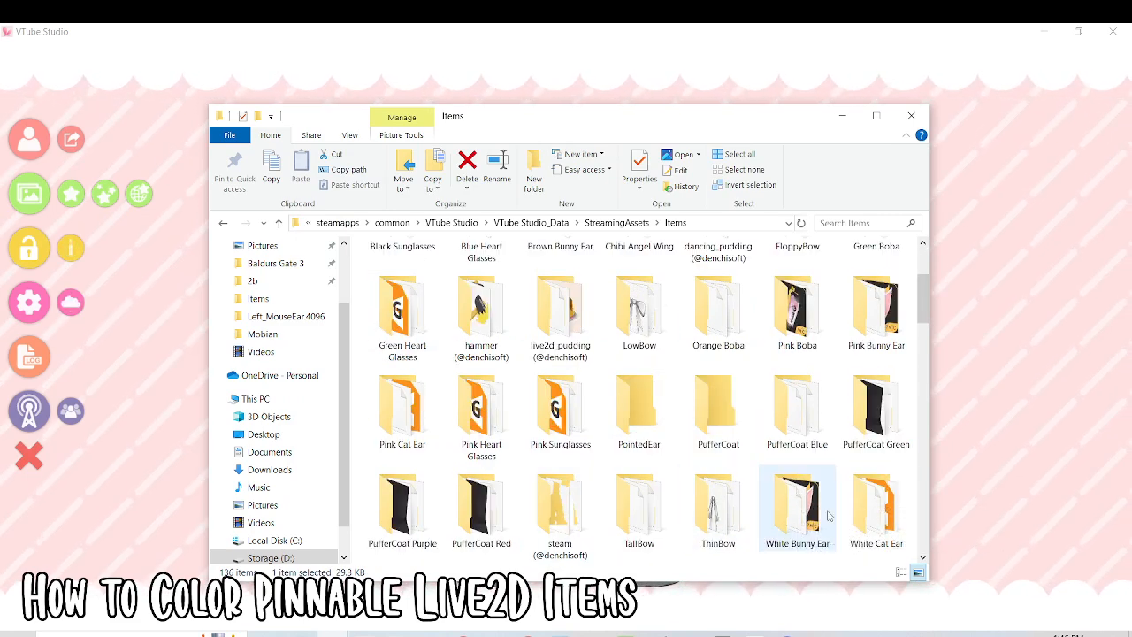
pyautogui.scroll(-2, 829, 516)
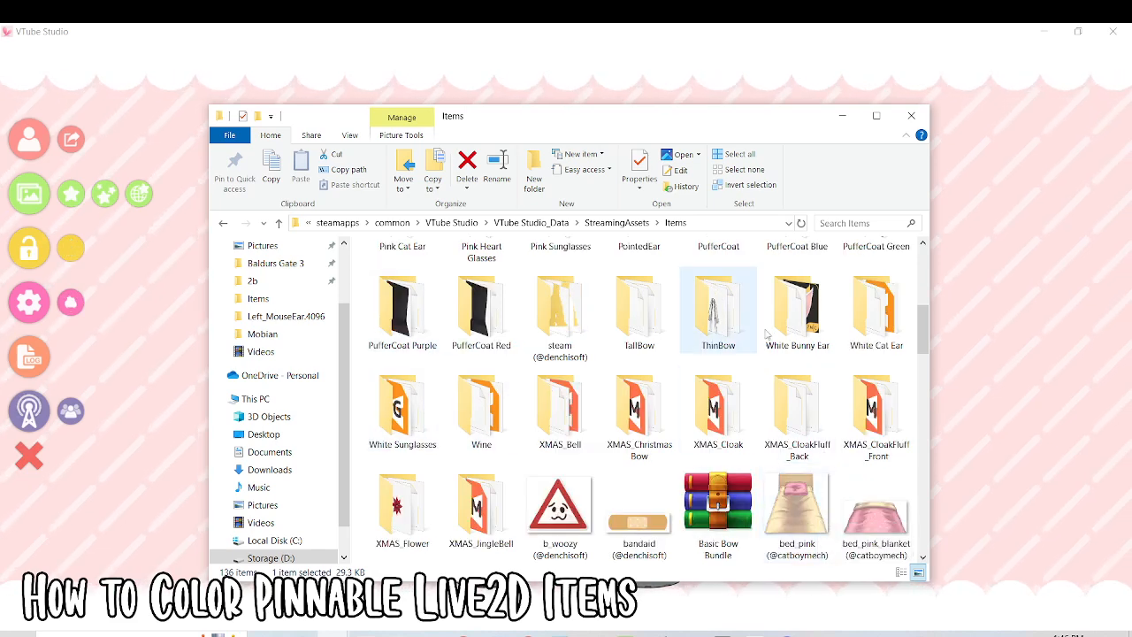
pyautogui.click(895, 328)
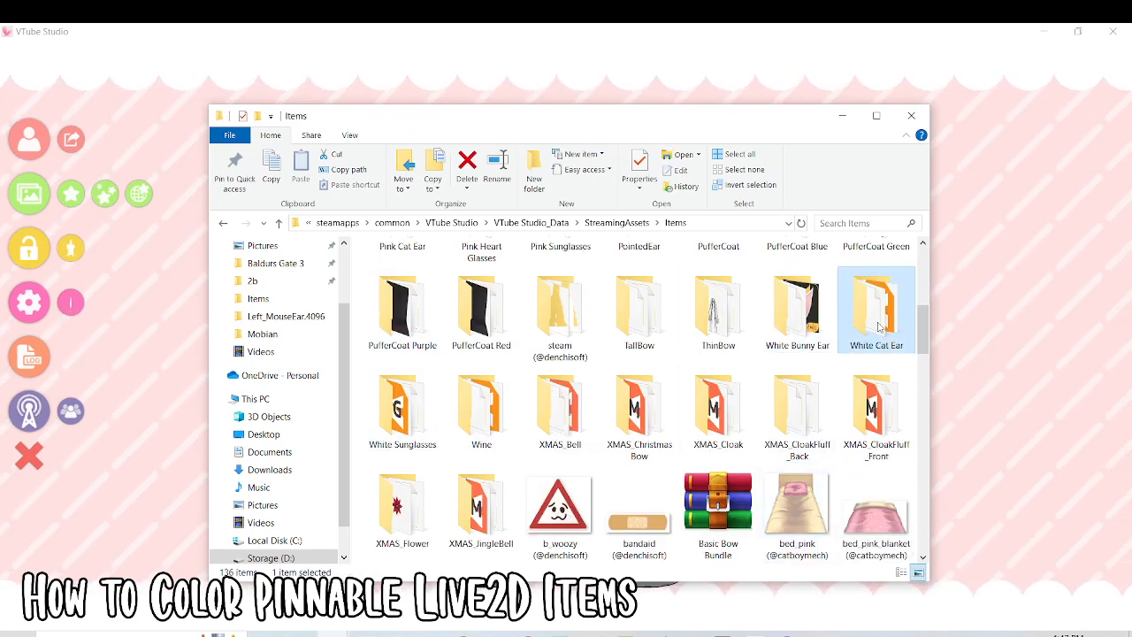
pyautogui.doubleClick(878, 327)
# Step: Preview the cat ears white PNG in the White Cat Ear folder and close the viewer
pyautogui.click(400, 287)
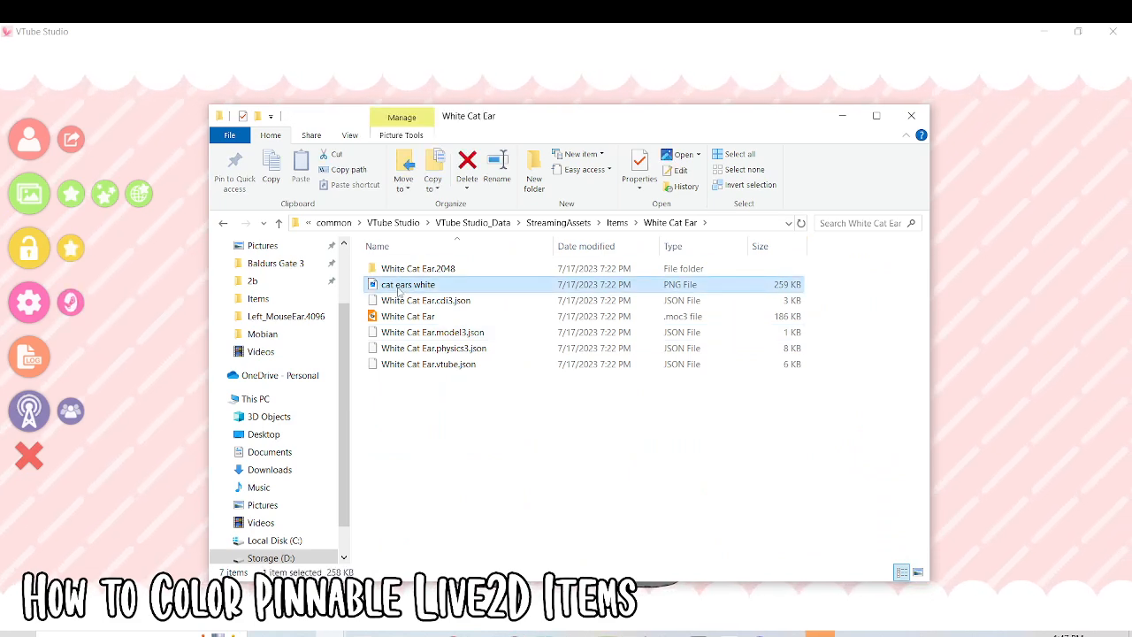
pyautogui.doubleClick(400, 288)
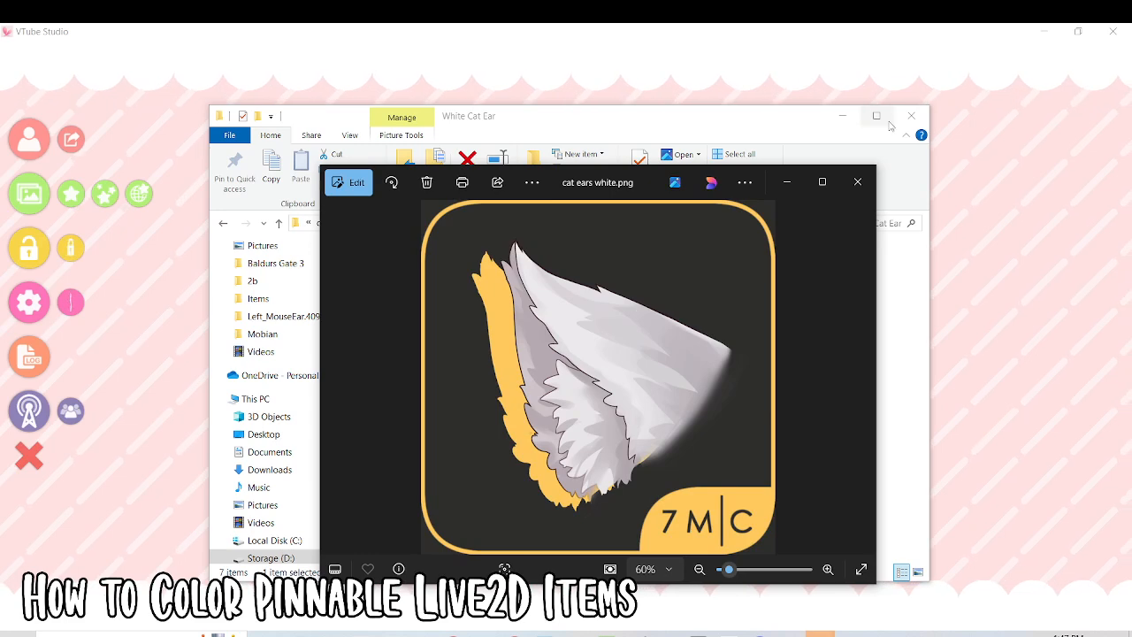
pyautogui.click(858, 182)
# Step: Examine the White Cat Ear moc3 and JSON files that make up the Live2D item
pyautogui.click(682, 318)
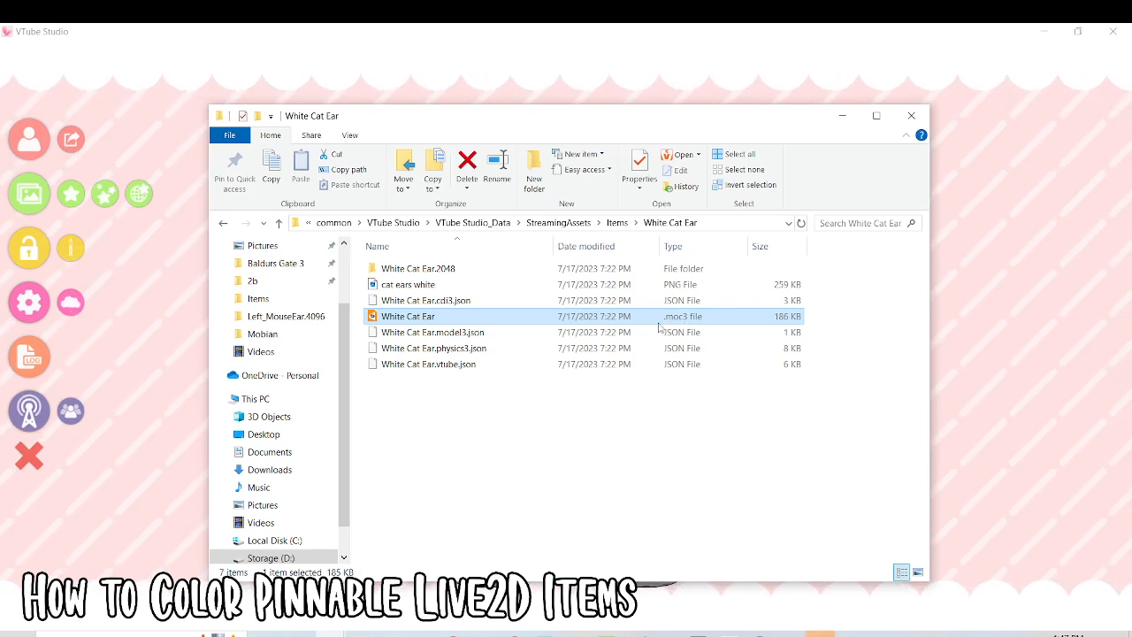
pyautogui.click(429, 363)
pyautogui.click(434, 333)
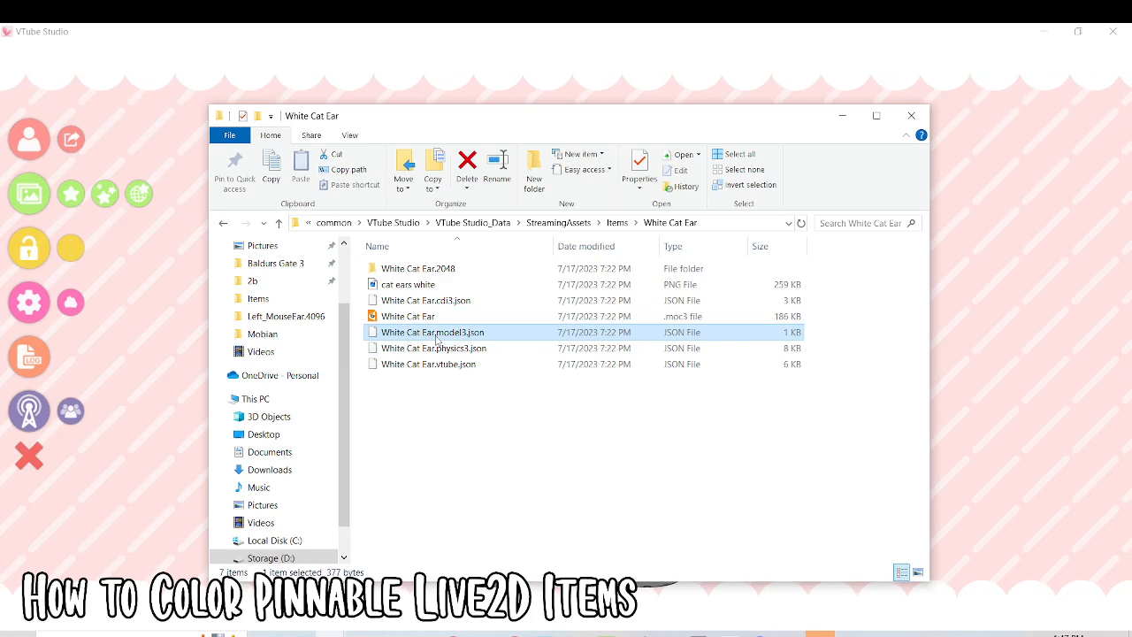
pyautogui.click(446, 365)
pyautogui.click(429, 300)
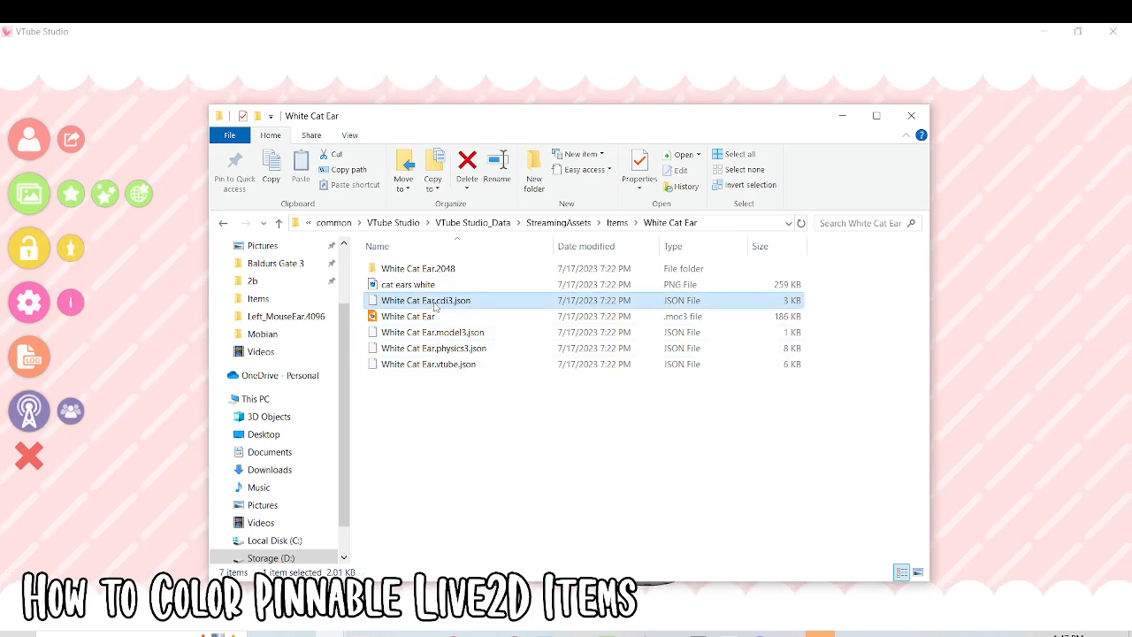
pyautogui.keyDown('shift'); pyautogui.click(446, 365); pyautogui.keyUp('shift')
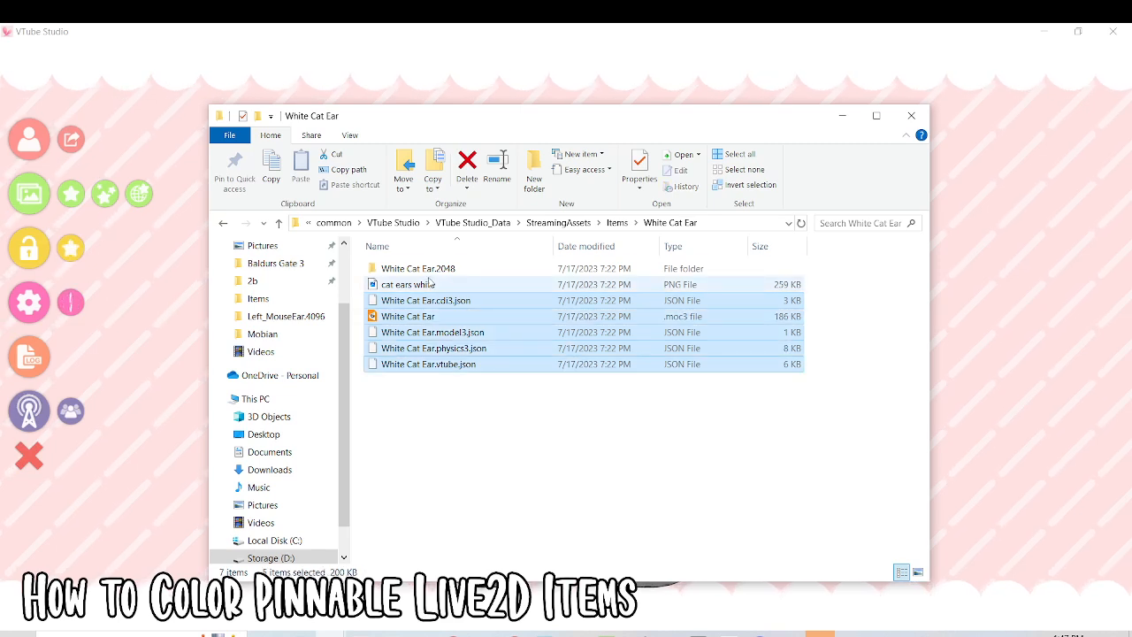
# Step: Open the White Cat Ear.2048 folder, view its texture_00 image and close the viewer
pyautogui.doubleClick(436, 271)
pyautogui.click(433, 278)
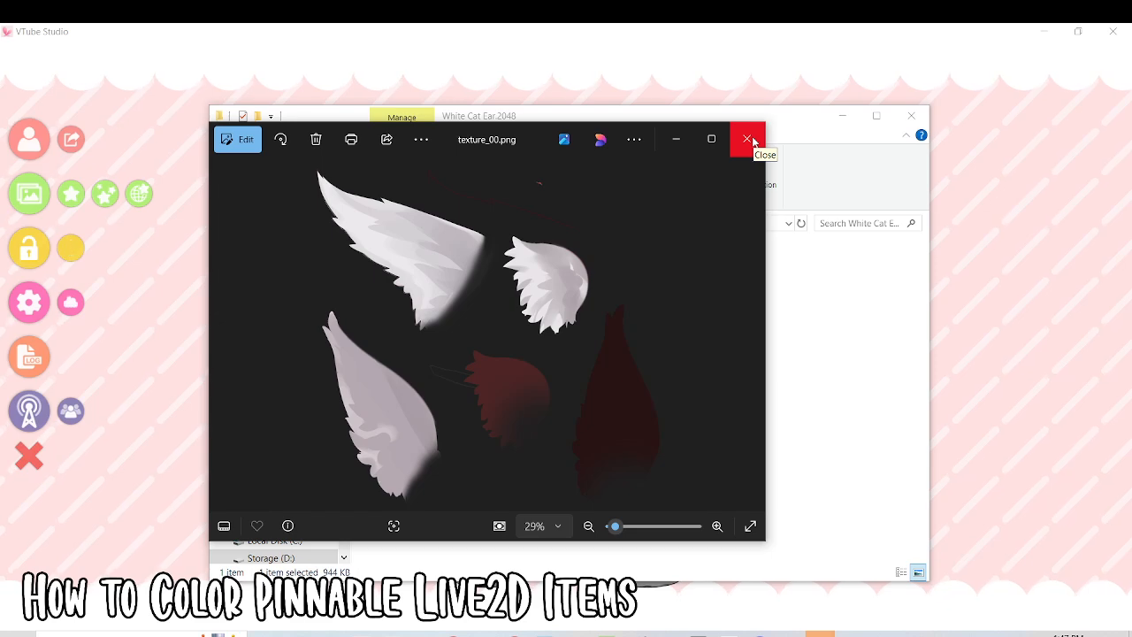
pyautogui.click(748, 138)
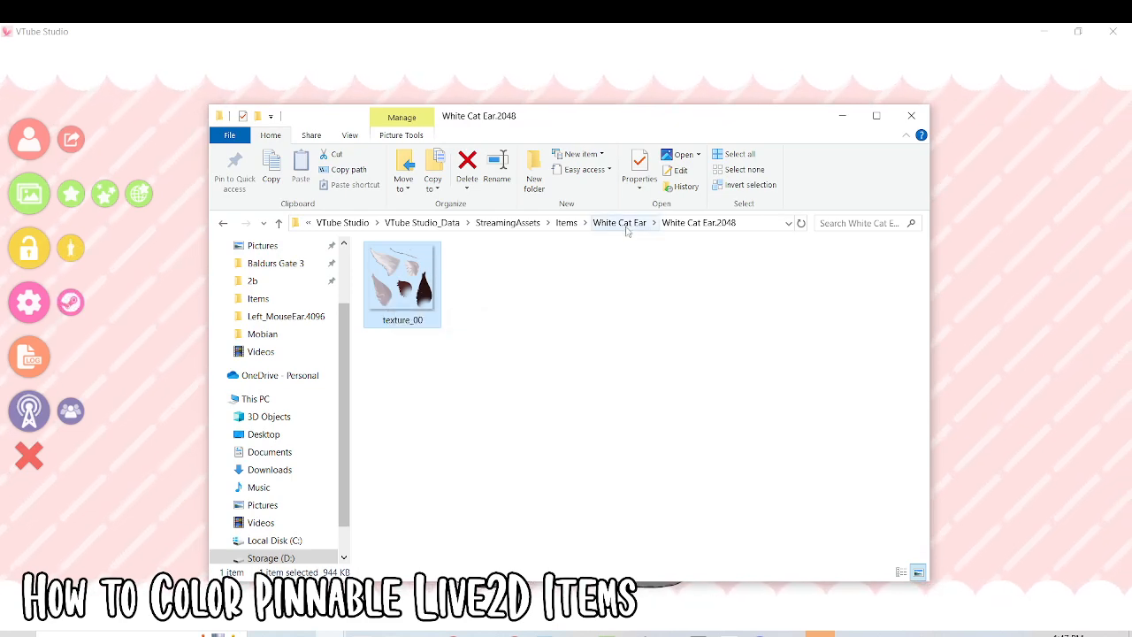
# Step: Leave the texture folder, open the Ear Bundle archive from the Desktop folder and dismiss the WinRAR licence notice
pyautogui.click(508, 222)
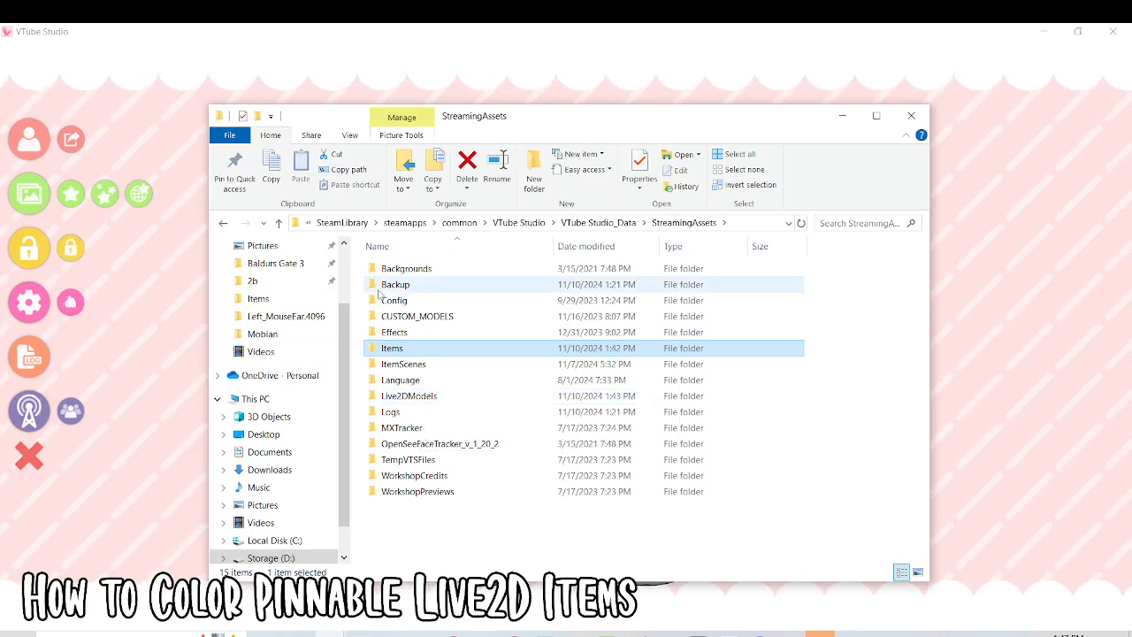
pyautogui.moveTo(620, 115); pyautogui.dragTo(775, 83)
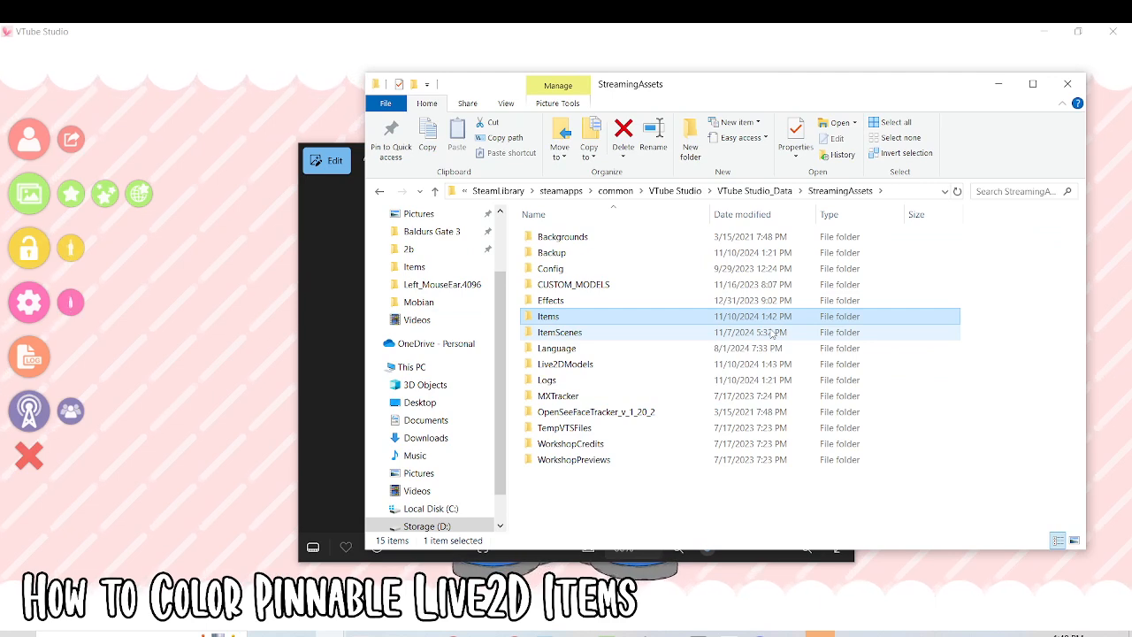
pyautogui.click(445, 409)
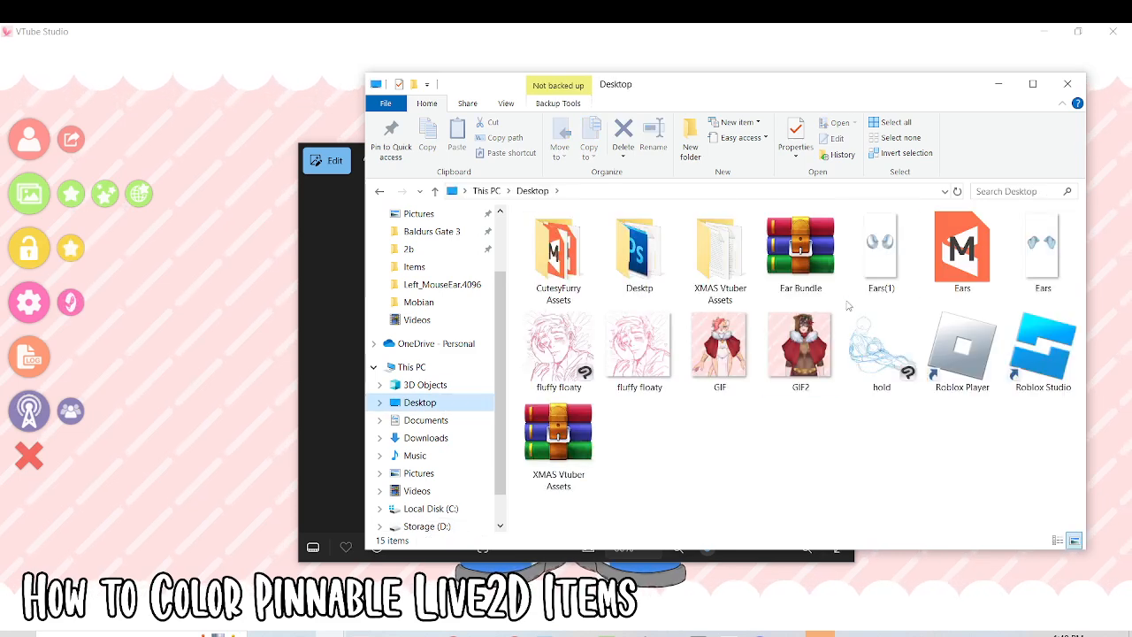
pyautogui.click(801, 252)
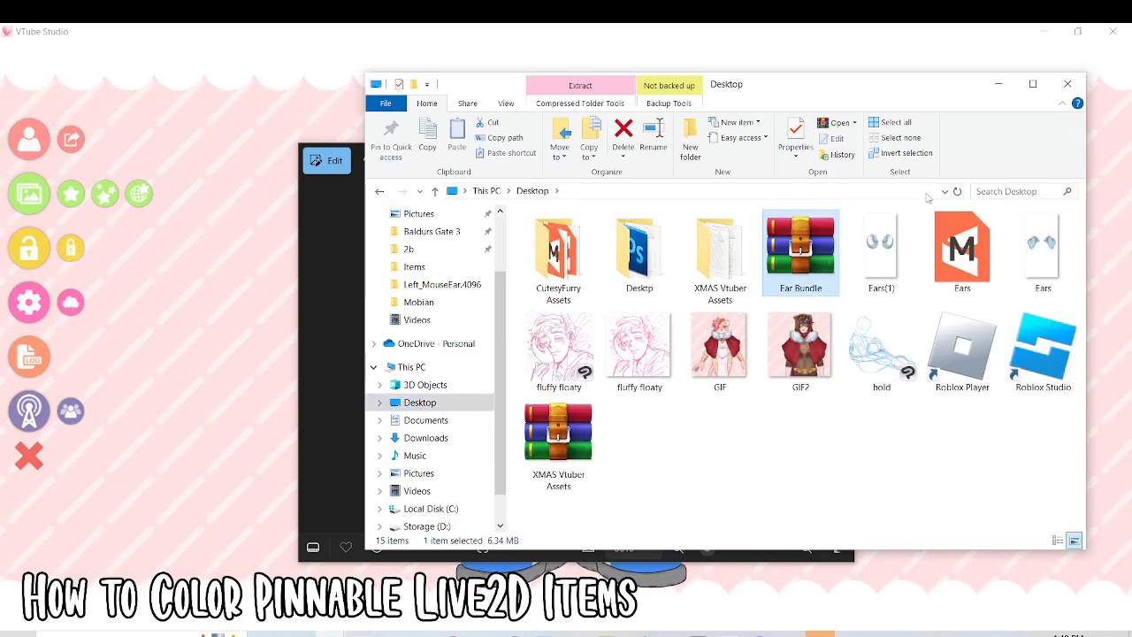
pyautogui.doubleClick(805, 263)
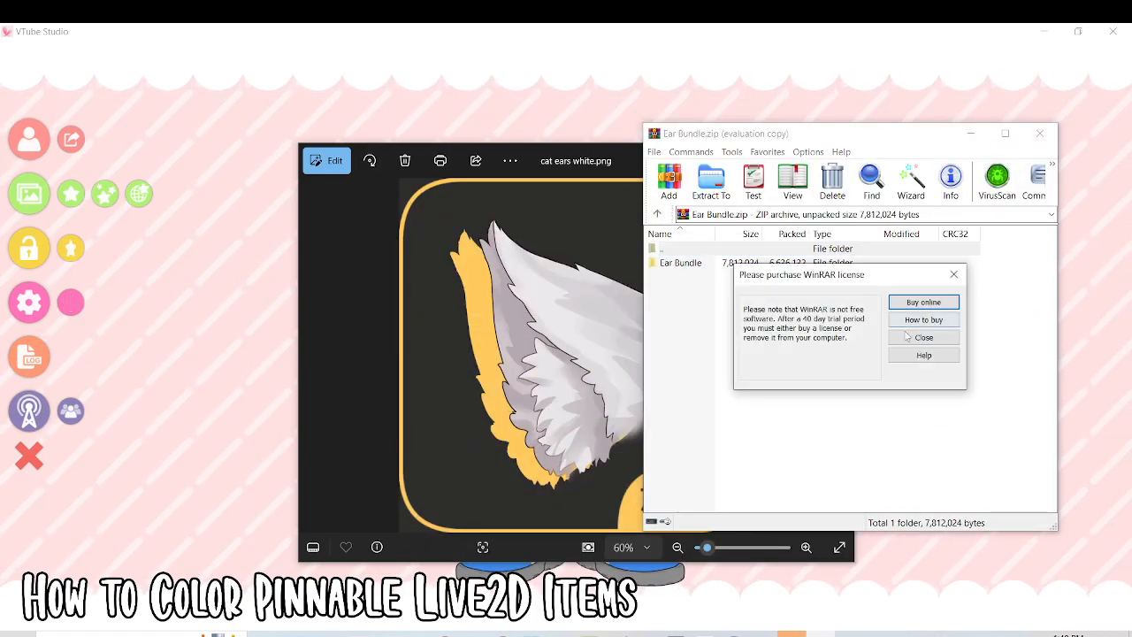
pyautogui.click(924, 340)
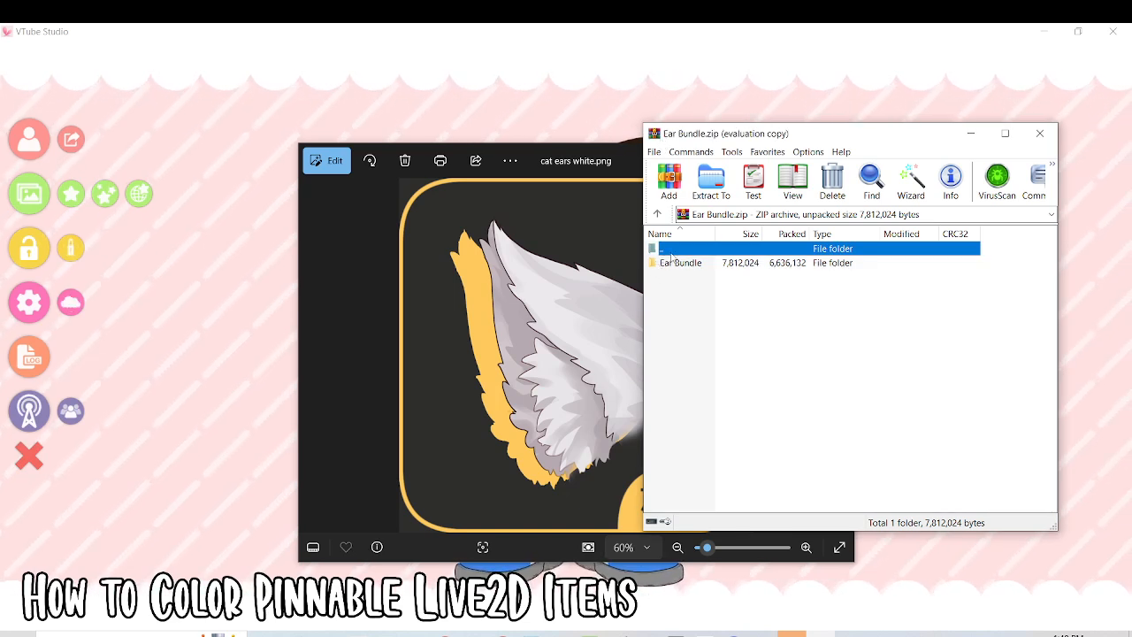
# Step: Clear the desktop by closing the cat ears image and the Ear Bundle archive and minimizing VTube Studio
pyautogui.click(590, 178)
pyautogui.click(834, 163)
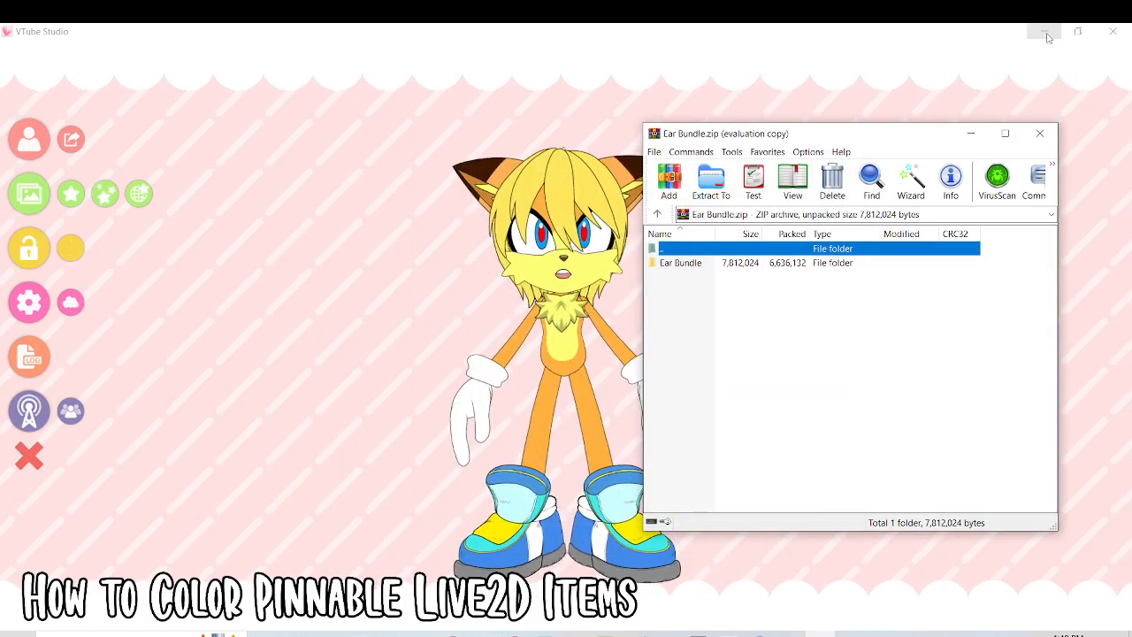
pyautogui.click(322, 244)
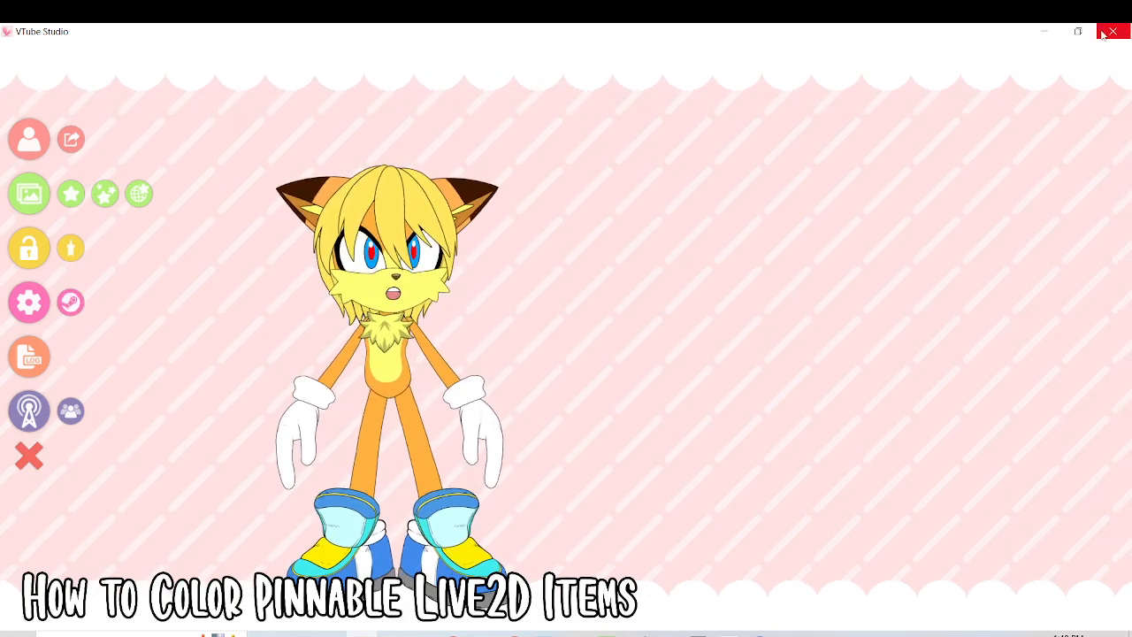
pyautogui.click(1043, 31)
pyautogui.moveTo(894, 139); pyautogui.dragTo(638, 130)
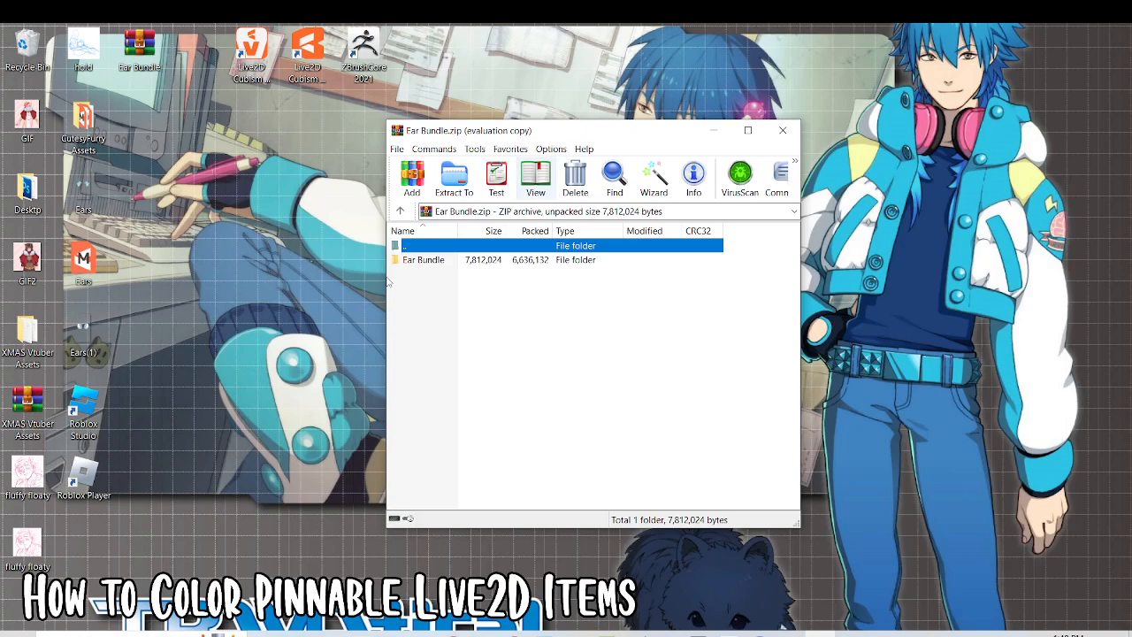
pyautogui.click(784, 129)
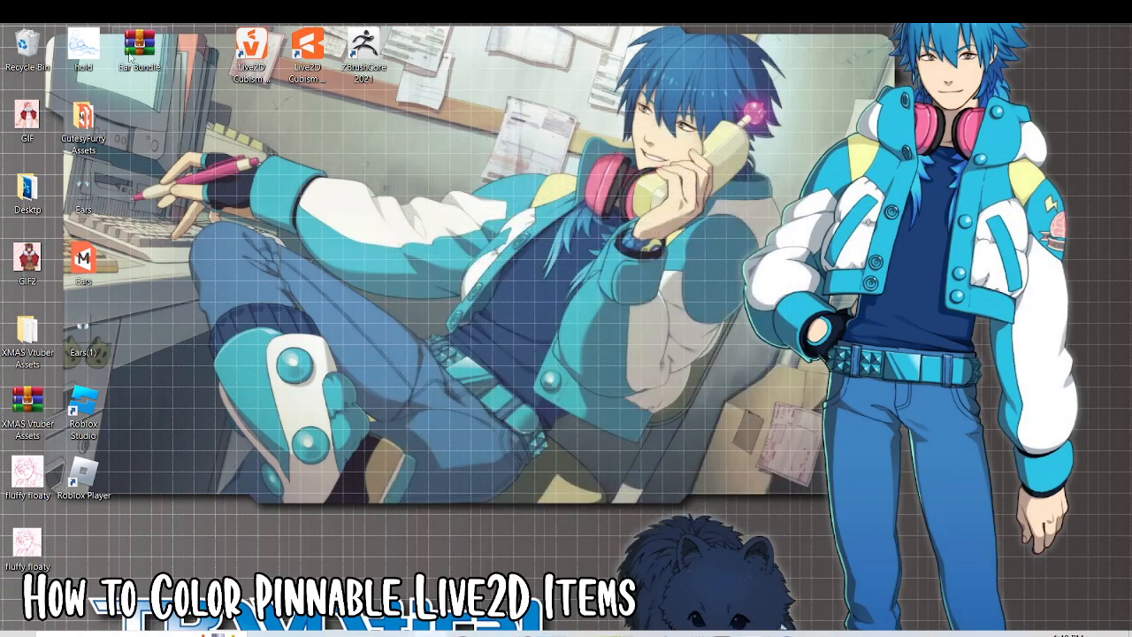
# Step: Extract the Ear Bundle archive onto the desktop and move the archive away from the extracted folder
pyautogui.moveTo(130, 33); pyautogui.dragTo(641, 330)
pyautogui.rightClick(643, 329)
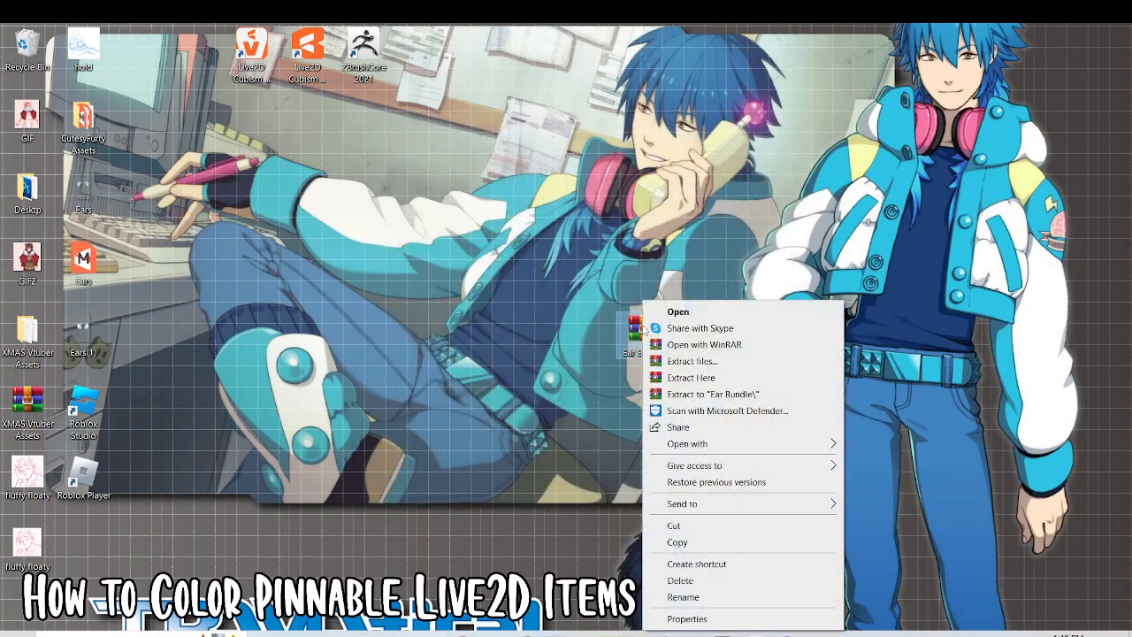
pyautogui.moveTo(700, 448)
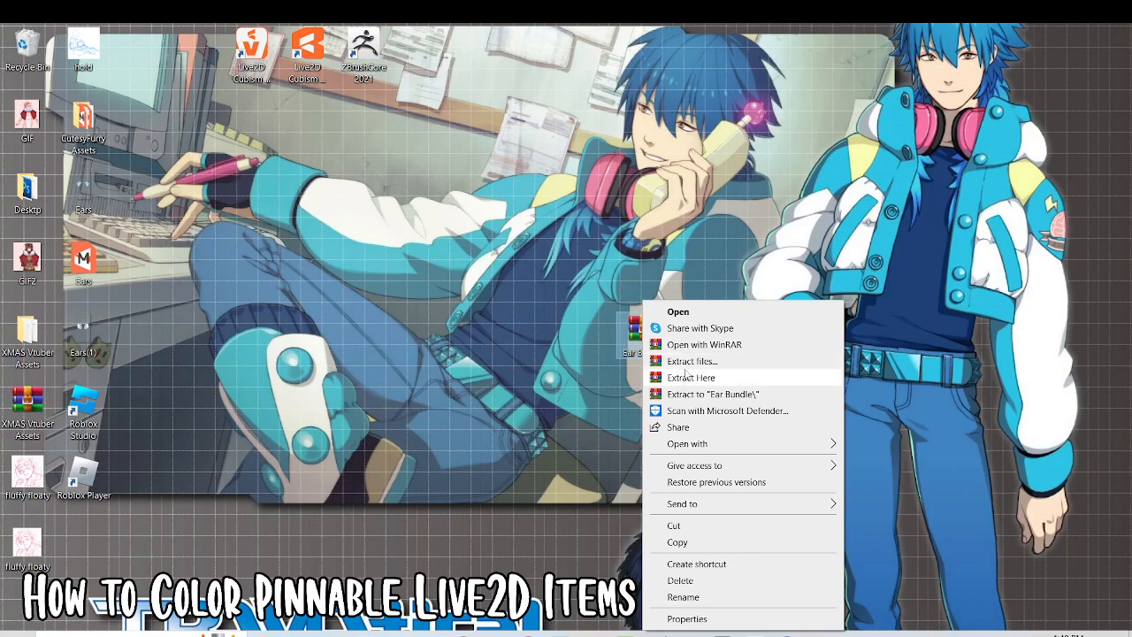
pyautogui.click(691, 378)
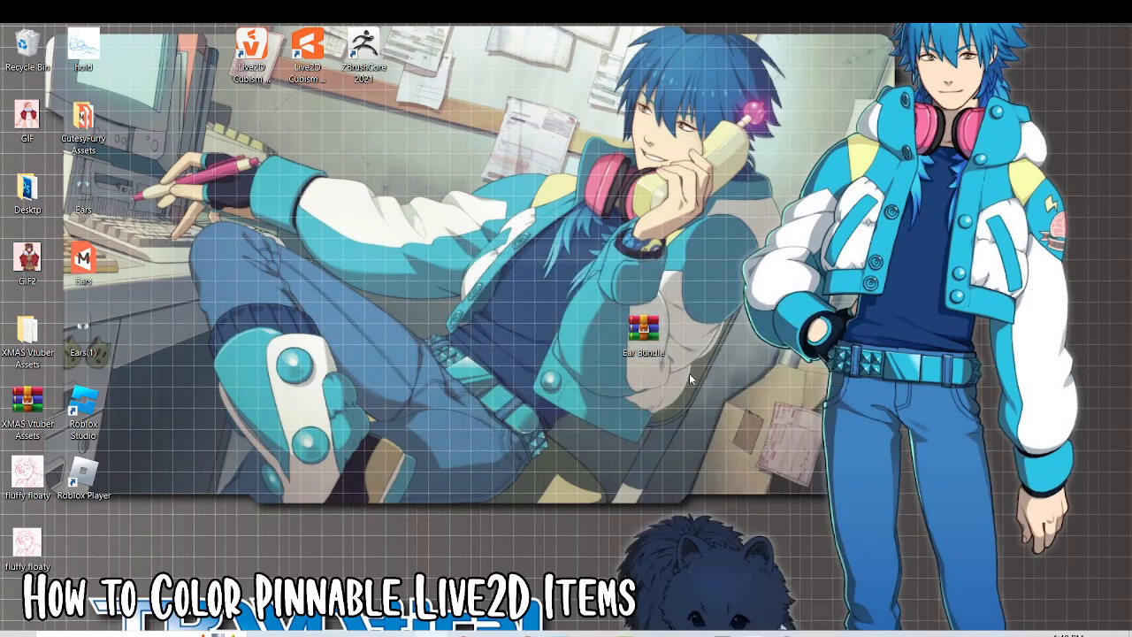
pyautogui.moveTo(83, 544); pyautogui.dragTo(620, 321)
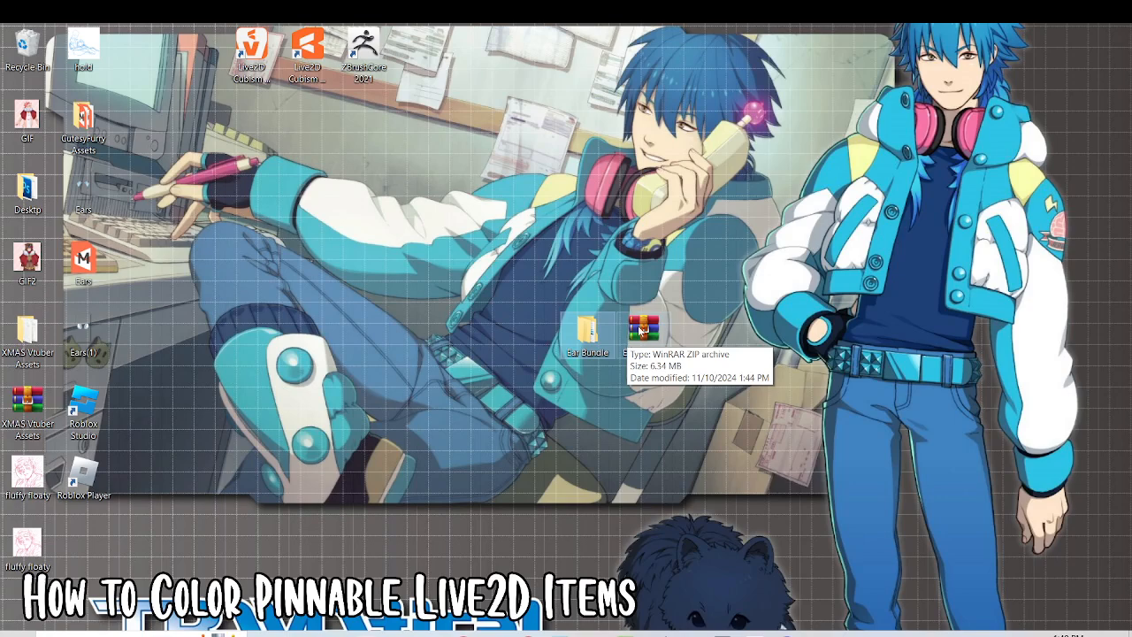
pyautogui.moveTo(641, 329); pyautogui.dragTo(1033, 118)
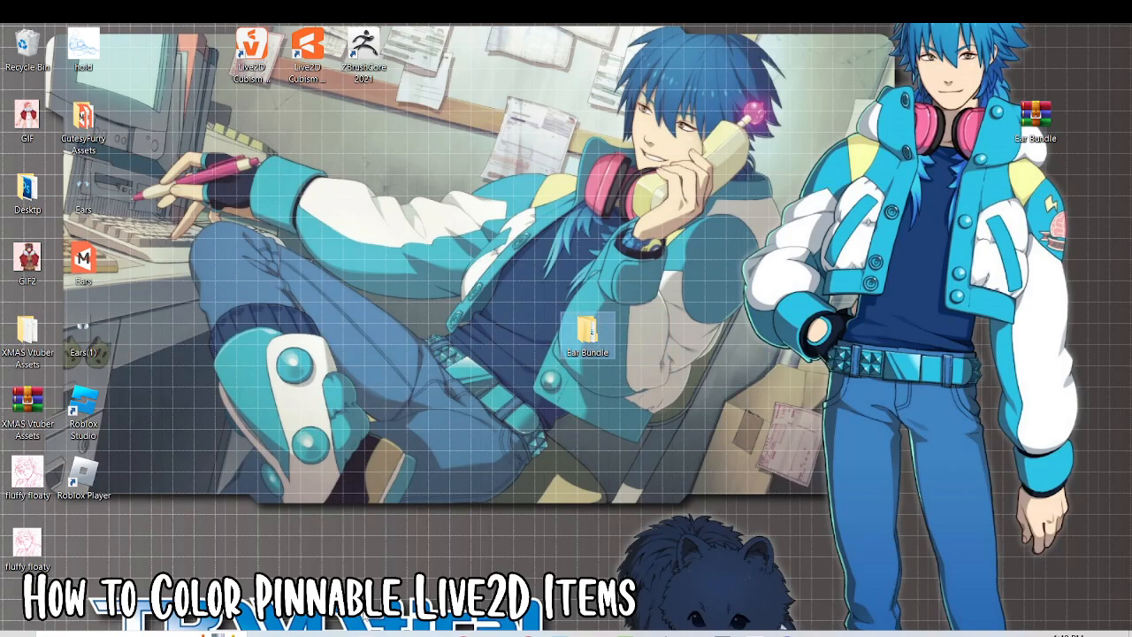
# Step: Open File Explorer and browse to the steamapps folder inside SteamLibrary on Storage (D:)
pyautogui.click(335, 634)
pyautogui.click(322, 616)
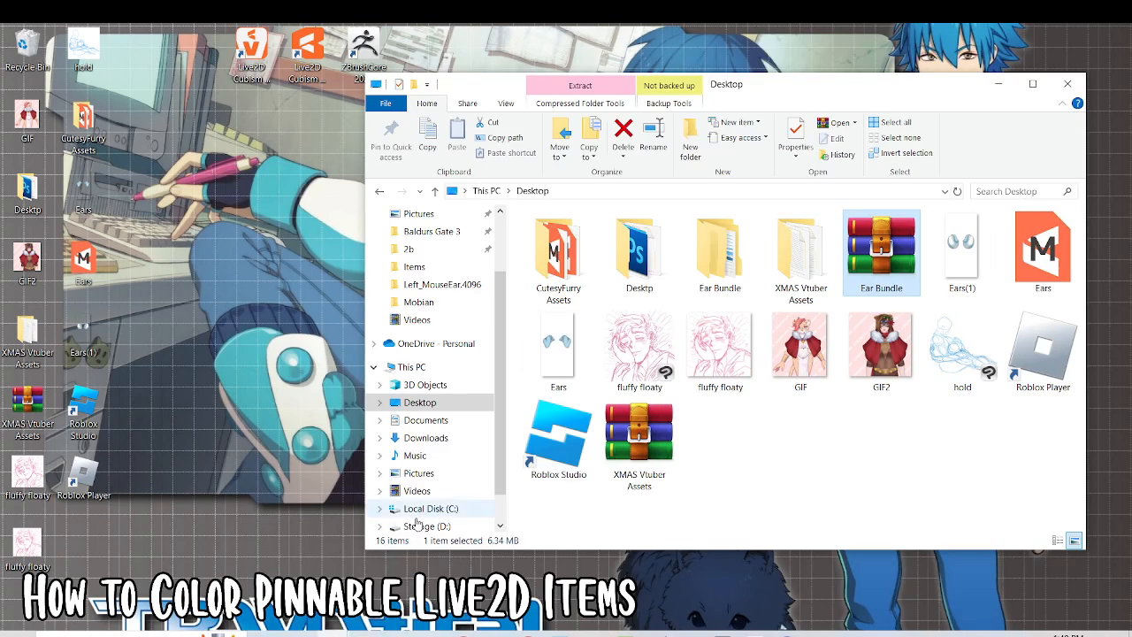
pyautogui.scroll(-1, 434, 492)
pyautogui.click(434, 491)
pyautogui.scroll(-5, 601, 455)
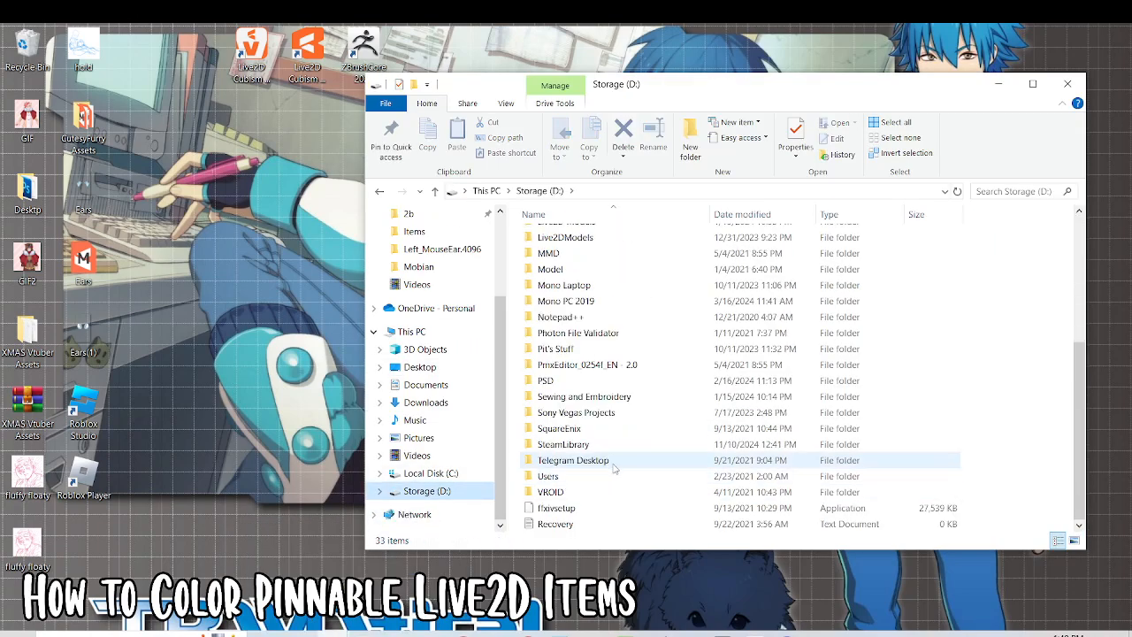
pyautogui.click(589, 444)
pyautogui.doubleClick(590, 444)
pyautogui.doubleClick(570, 254)
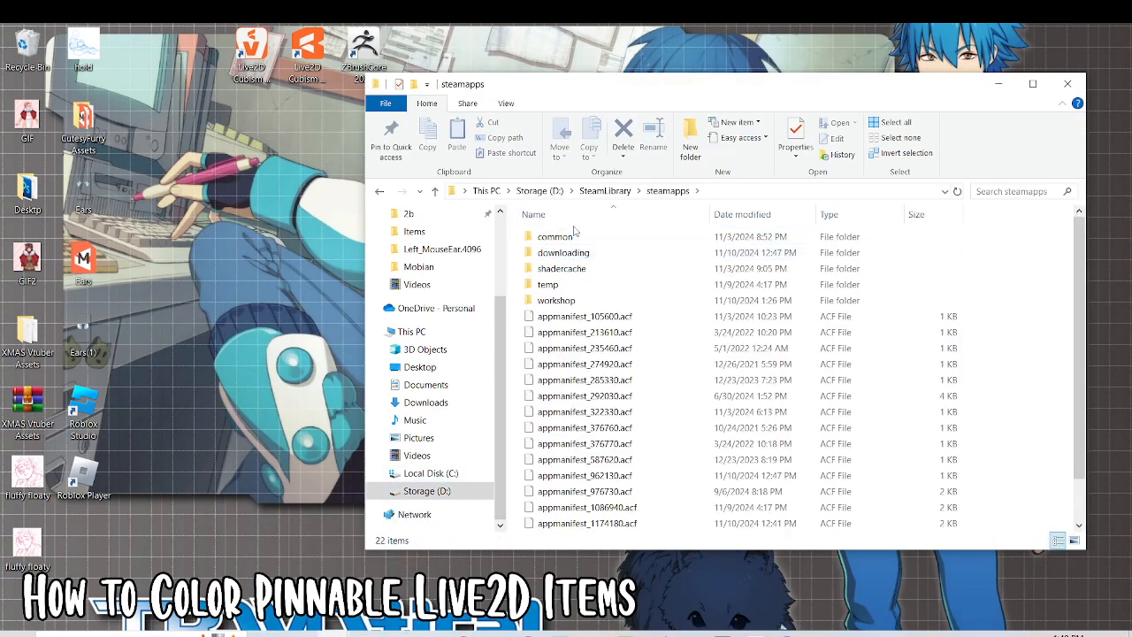
# Step: Go through the common and VTube Studio folders and open VTube Studio_Data
pyautogui.click(562, 241)
pyautogui.doubleClick(562, 240)
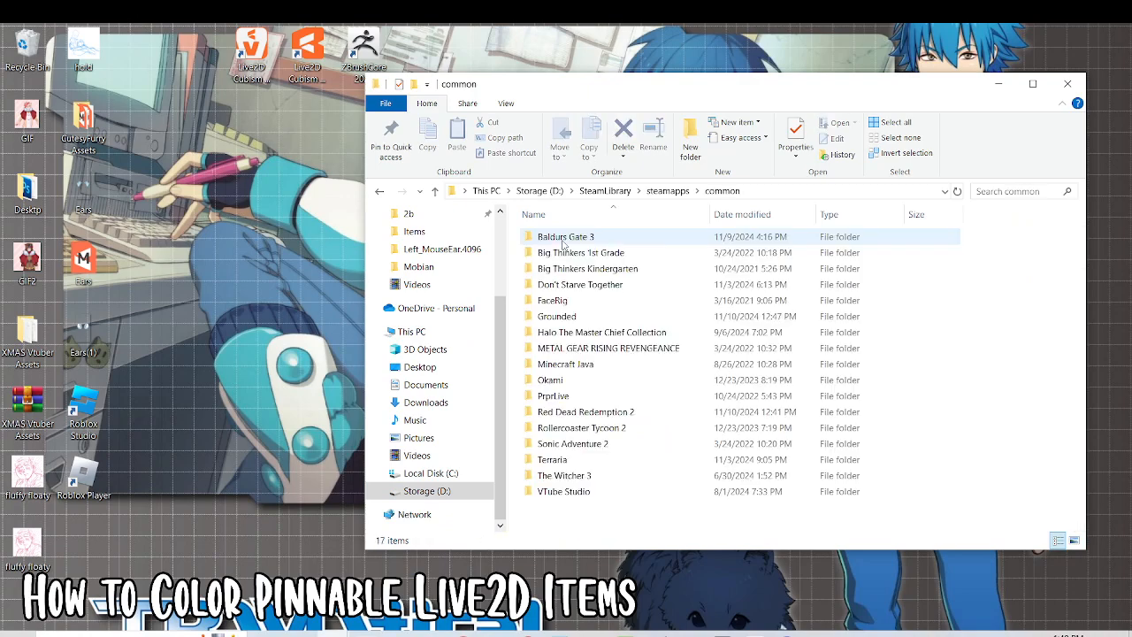
pyautogui.doubleClick(561, 490)
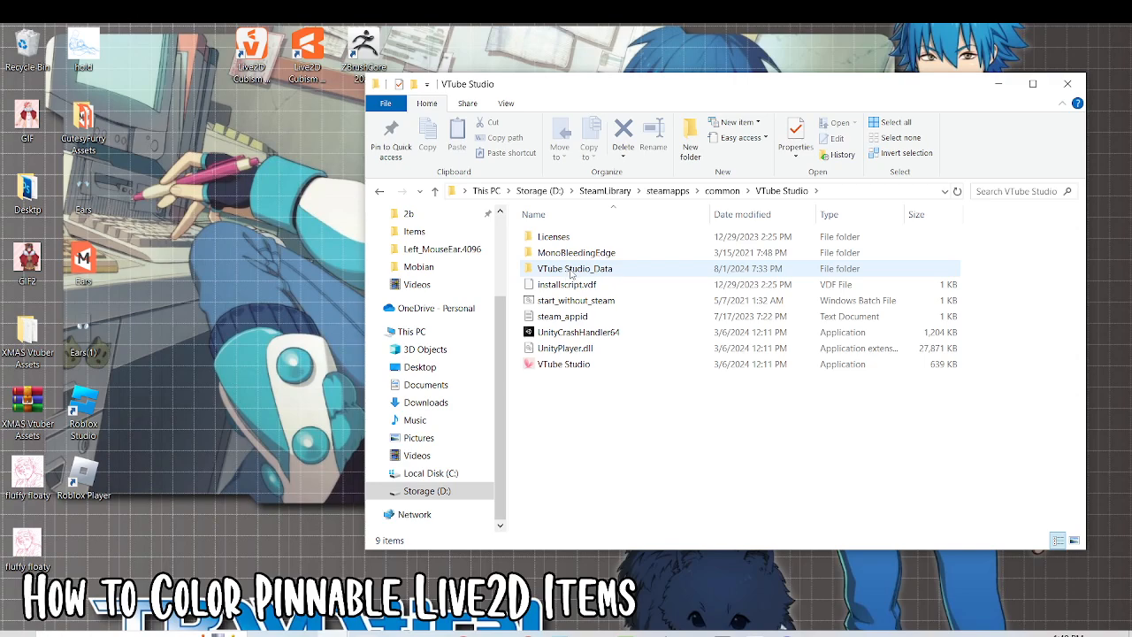
pyautogui.doubleClick(574, 270)
# Step: Resize and reposition the VTube Studio_Data window and move the extracted Ear Bundle folder to a free desktop spot below its archive
pyautogui.moveTo(810, 86); pyautogui.dragTo(487, 112)
pyautogui.moveTo(764, 181); pyautogui.dragTo(609, 241)
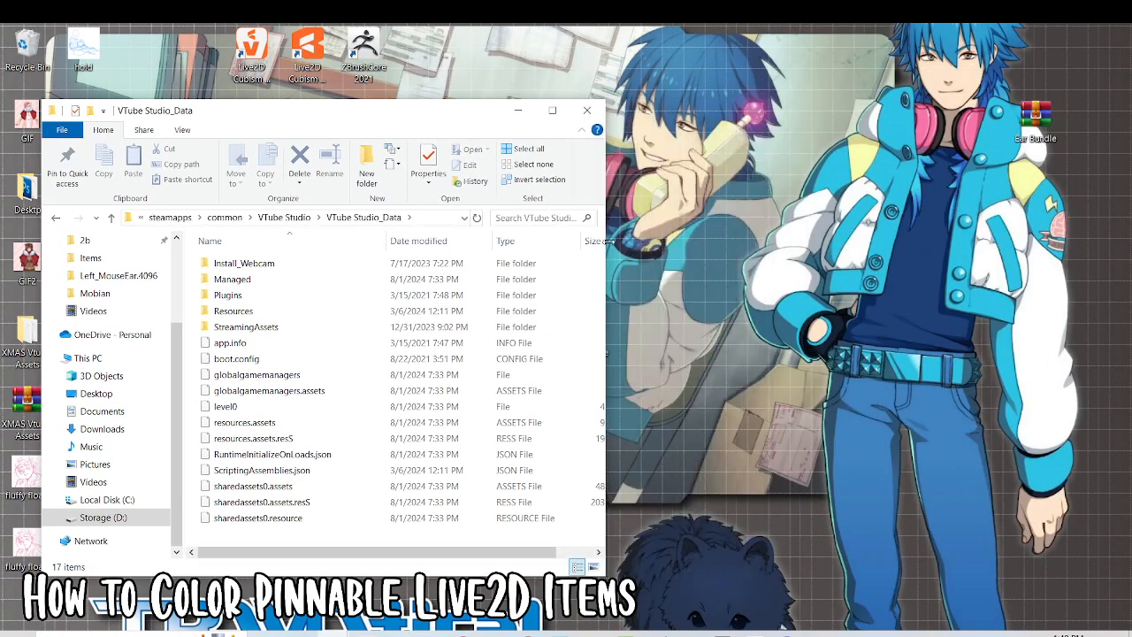
pyautogui.moveTo(416, 114); pyautogui.dragTo(365, 136)
pyautogui.moveTo(587, 332); pyautogui.dragTo(642, 297)
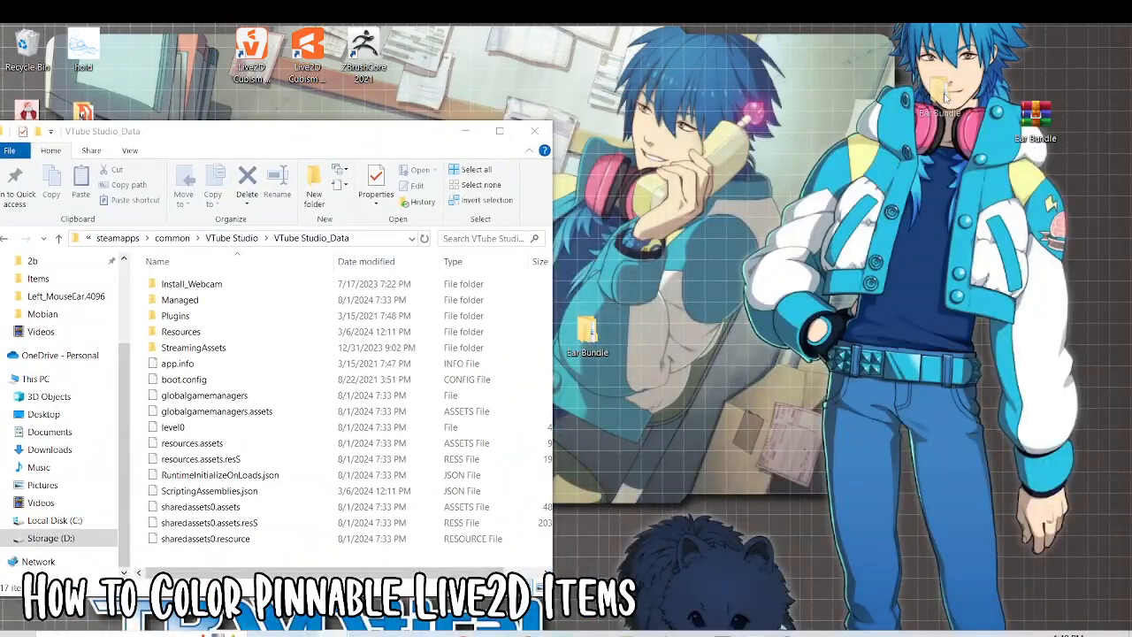
pyautogui.moveTo(1019, 398); pyautogui.dragTo(1022, 400)
pyautogui.moveTo(372, 137); pyautogui.dragTo(670, 133)
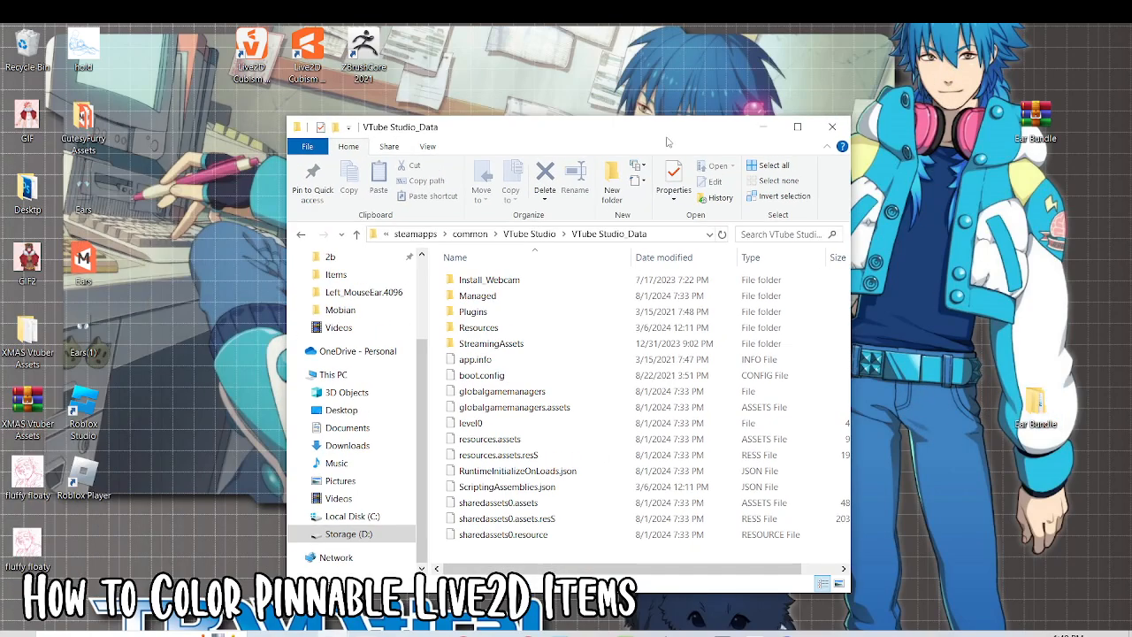
# Step: Open the StreamingAssets folder and select its Live2DModels folder
pyautogui.doubleClick(523, 345)
pyautogui.click(451, 363)
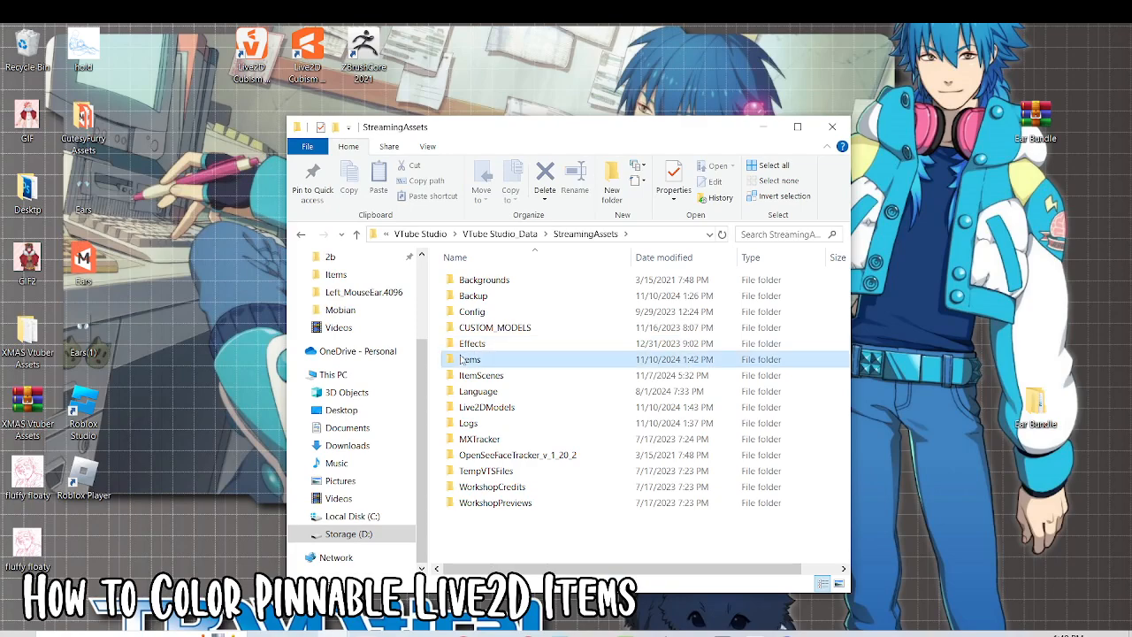
pyautogui.click(485, 409)
# Step: Open the extracted Ear Bundle folder beside StreamingAssets and copy all seven ear folders into Live2DModels
pyautogui.doubleClick(1033, 403)
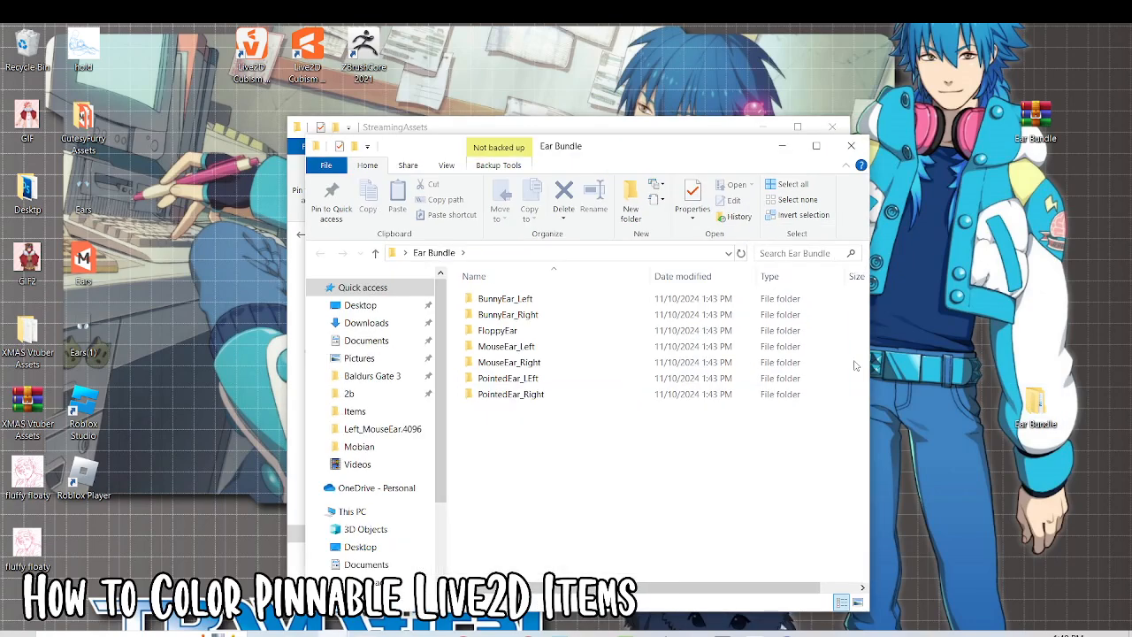
pyautogui.moveTo(624, 164); pyautogui.dragTo(994, 153)
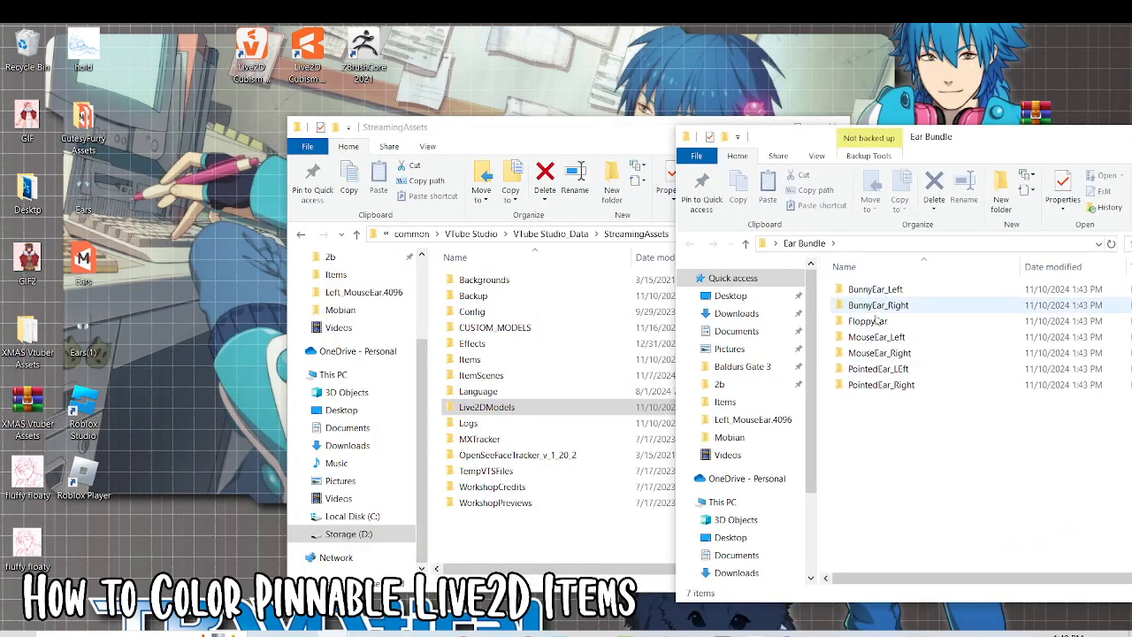
pyautogui.click(475, 411)
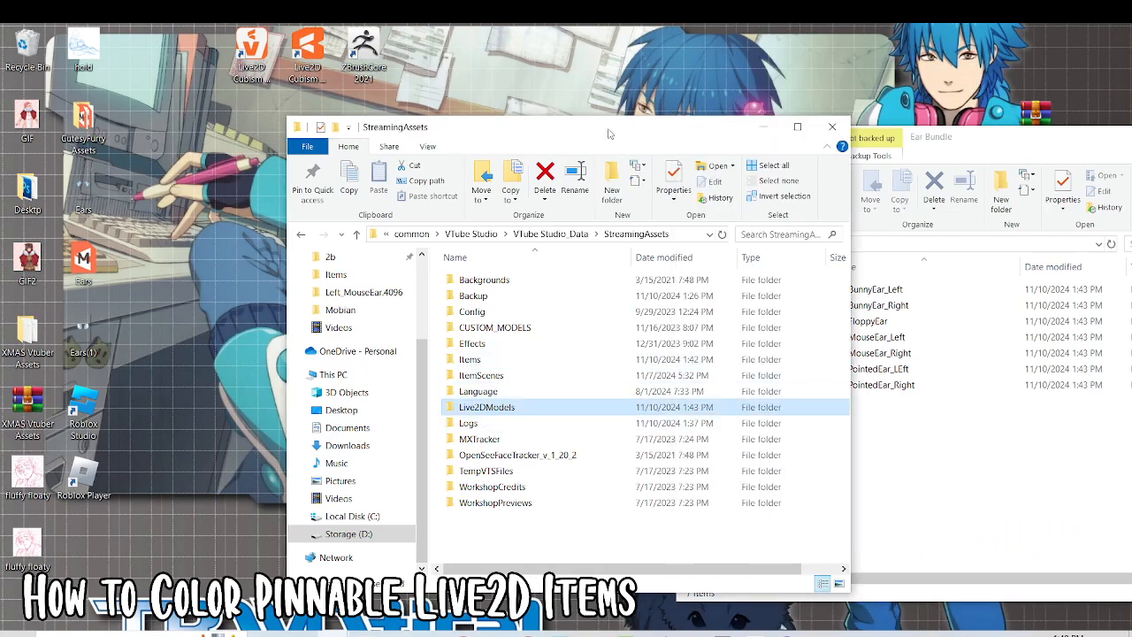
pyautogui.moveTo(609, 135); pyautogui.dragTo(465, 119)
pyautogui.moveTo(887, 425); pyautogui.dragTo(330, 396)
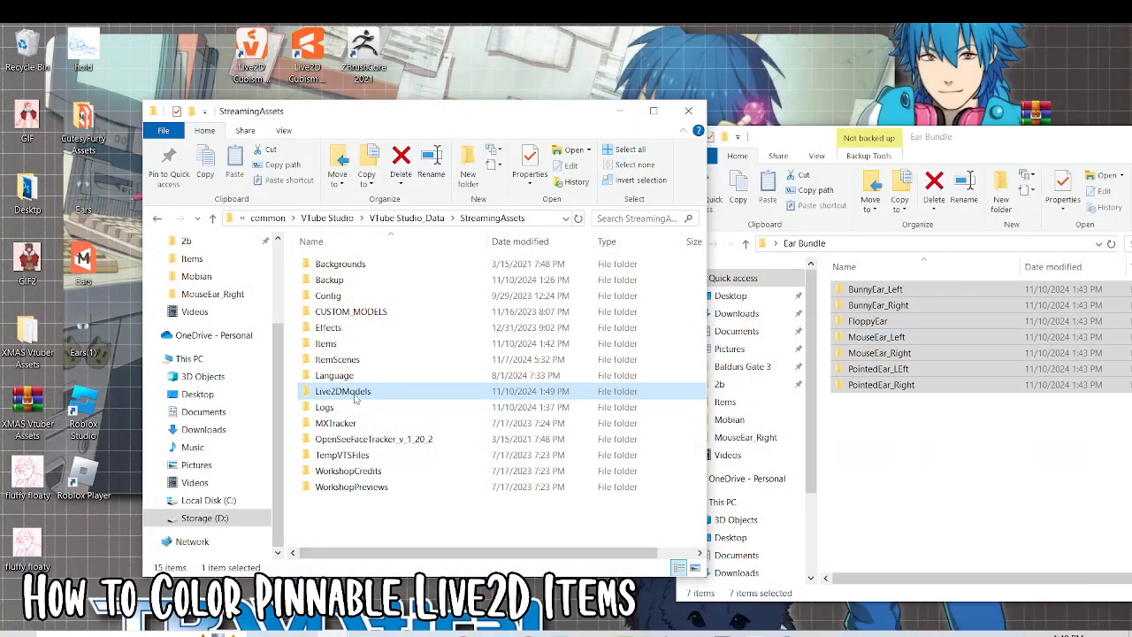
# Step: Open Live2DModels and check for the copied ear folders such as BunnyEar_Left and FloppyEar
pyautogui.doubleClick(352, 392)
pyautogui.click(349, 376)
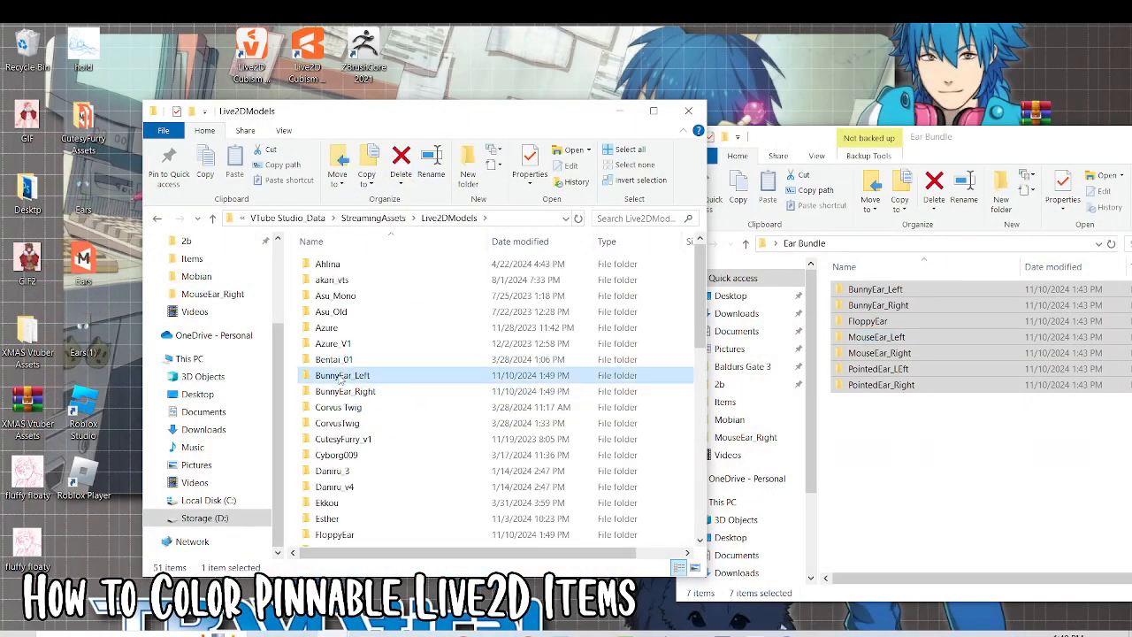
pyautogui.scroll(-2, 354, 429)
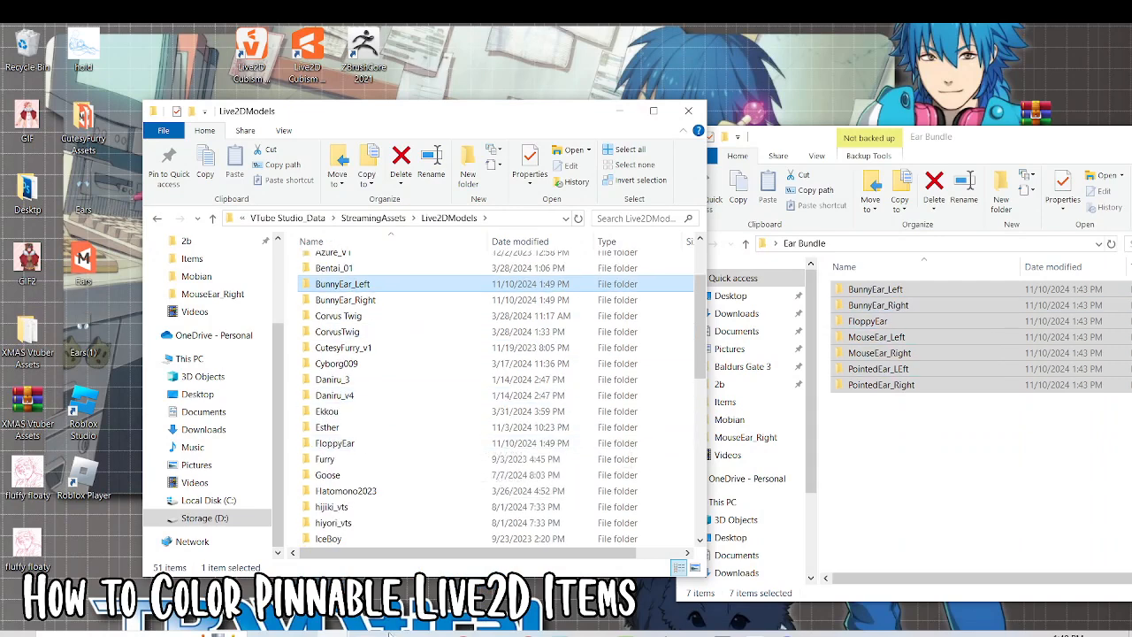
# Step: Switch to VTube Studio, dismiss the Left_FloppyEar file error and load the Mobian model from the model list
pyautogui.click(725, 634)
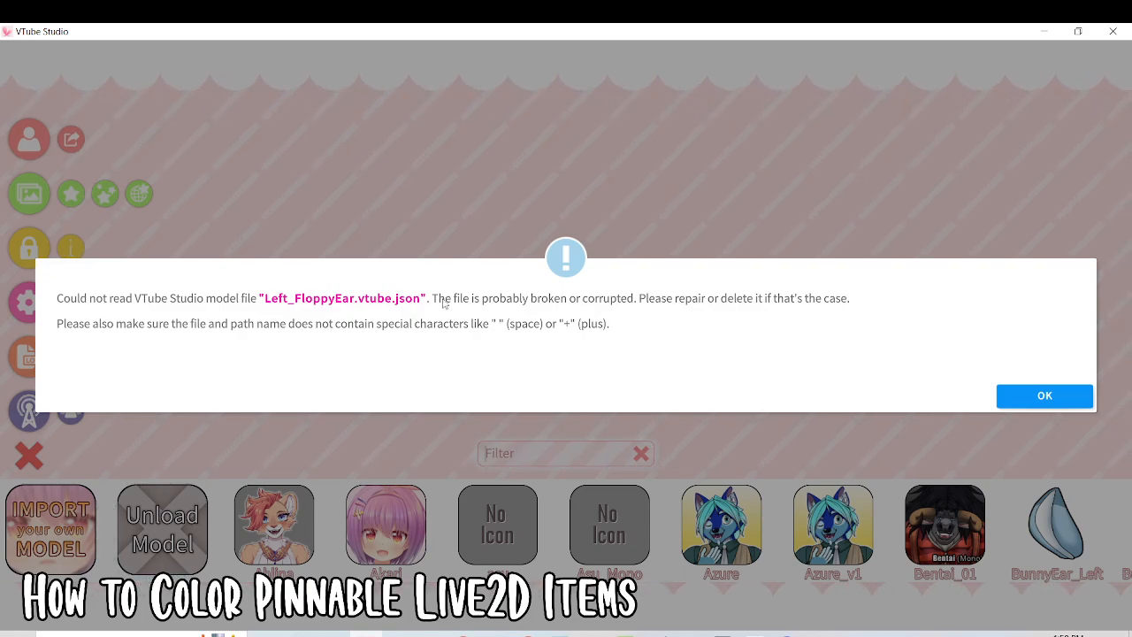
pyautogui.click(1064, 397)
pyautogui.scroll(-10, 846, 526)
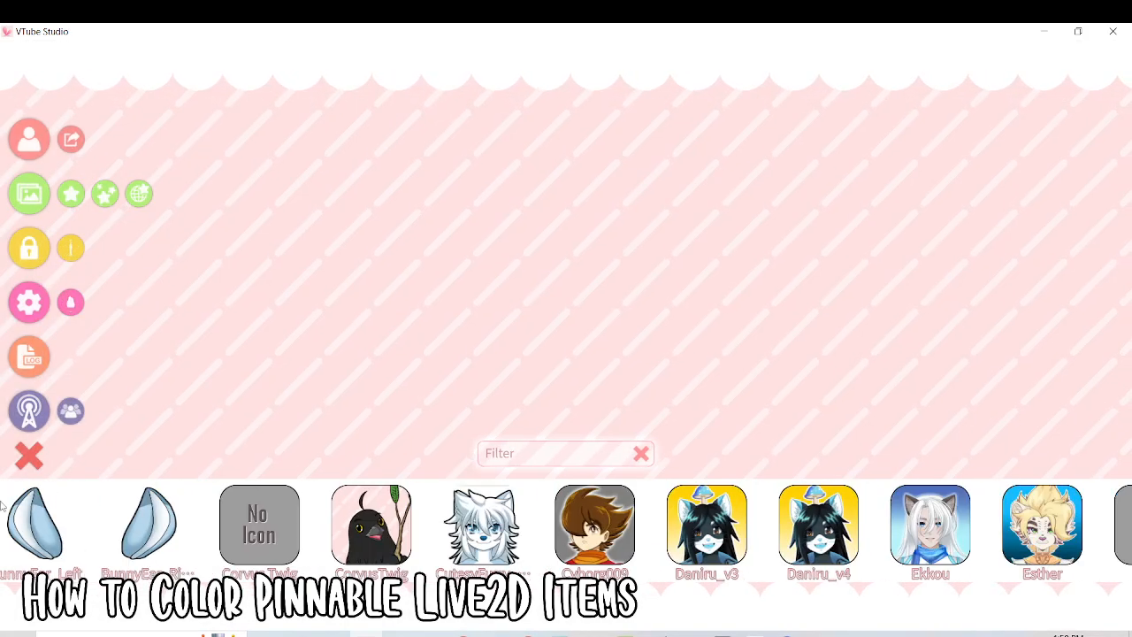
pyautogui.scroll(-15, 846, 493)
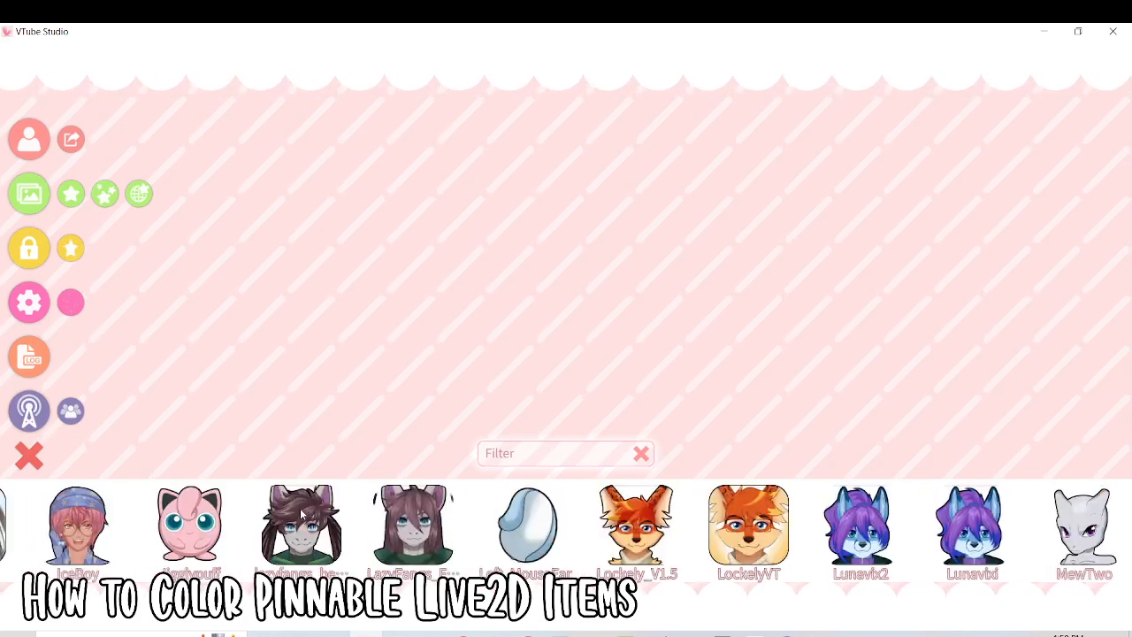
pyautogui.click(718, 536)
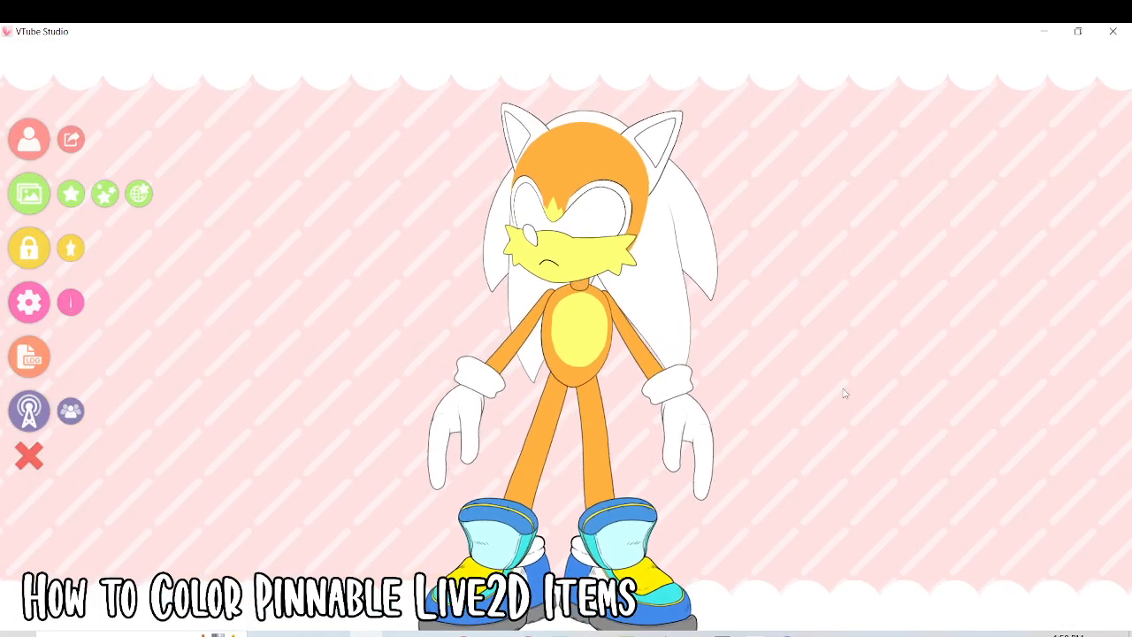
# Step: Open the multiply/screen color customization for Mobian's ArtMeshes and bring up the multiply color of Leg_L_Color
pyautogui.click(29, 302)
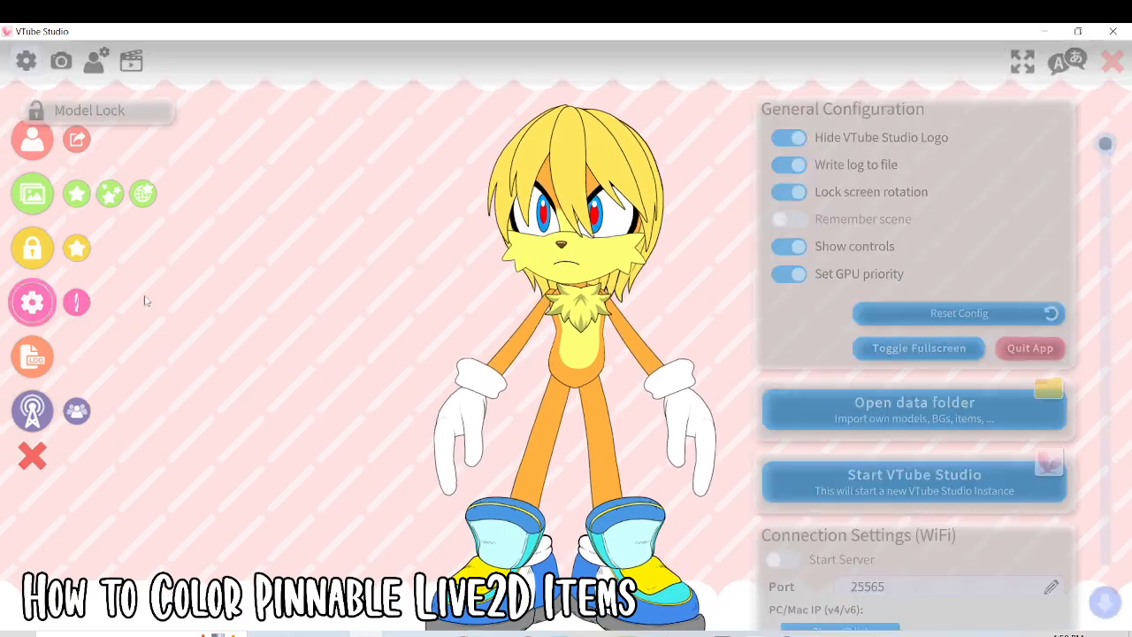
pyautogui.click(96, 60)
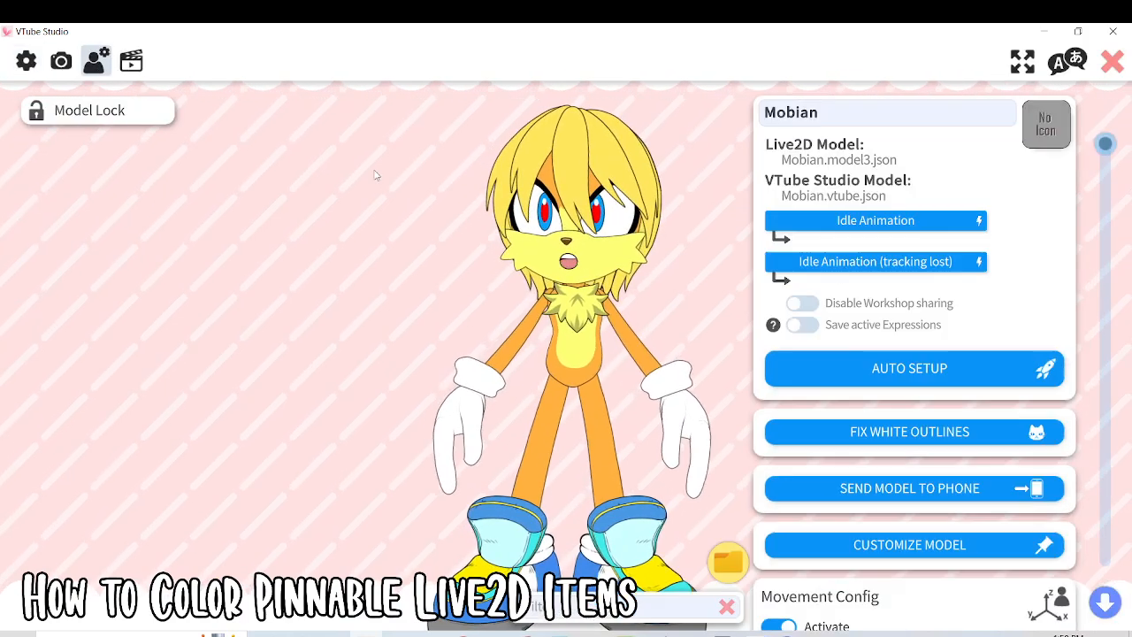
pyautogui.click(918, 544)
pyautogui.click(482, 344)
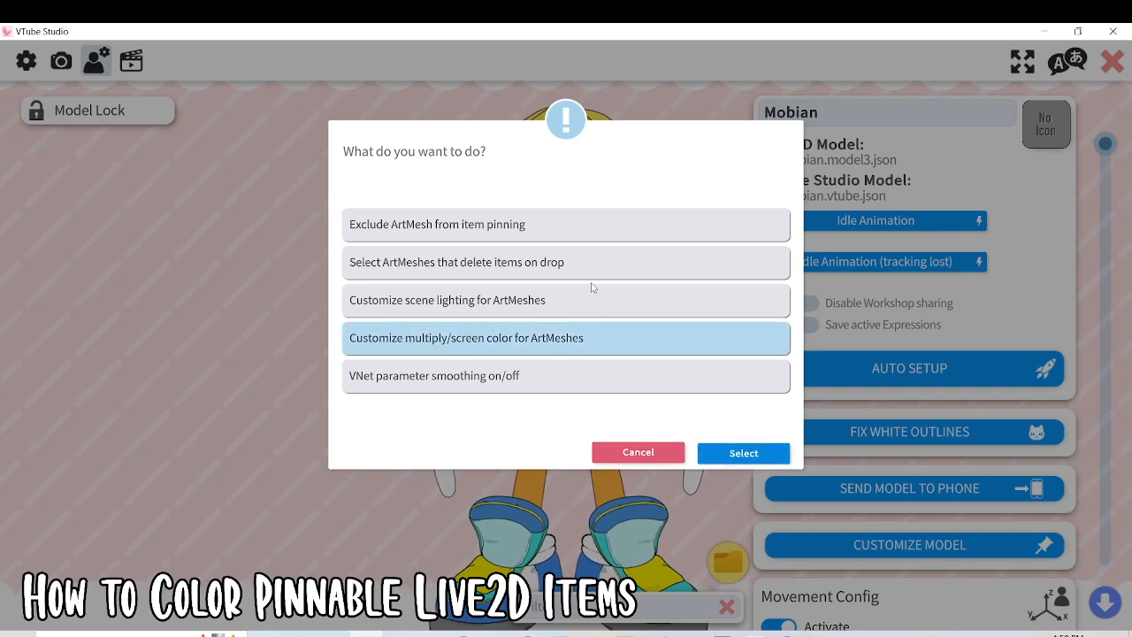
pyautogui.click(744, 453)
pyautogui.click(593, 429)
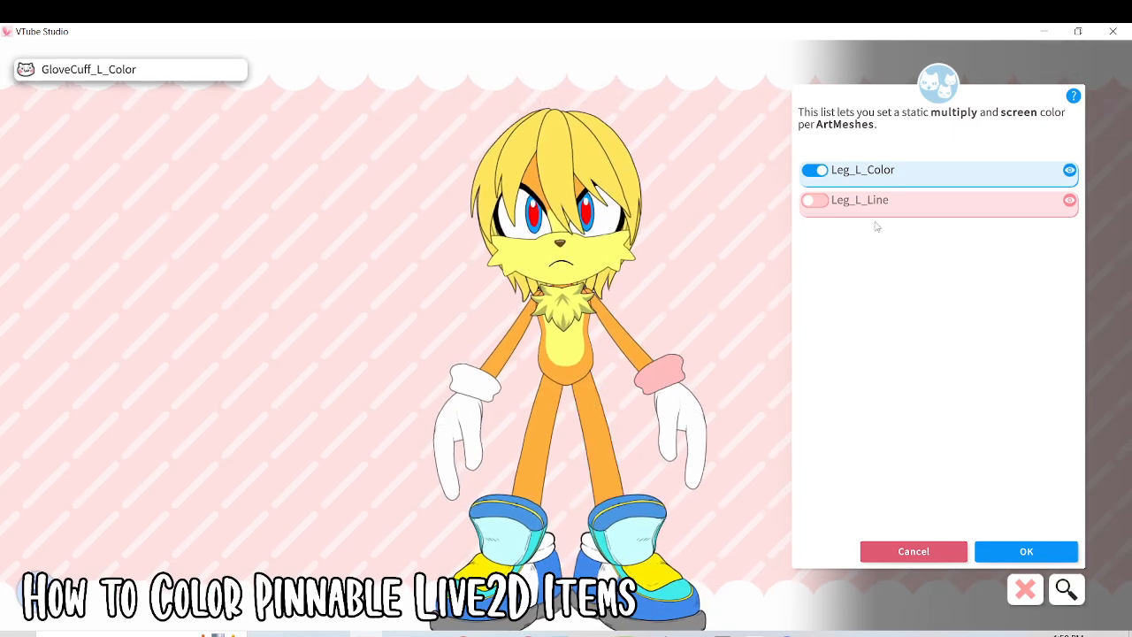
pyautogui.click(895, 176)
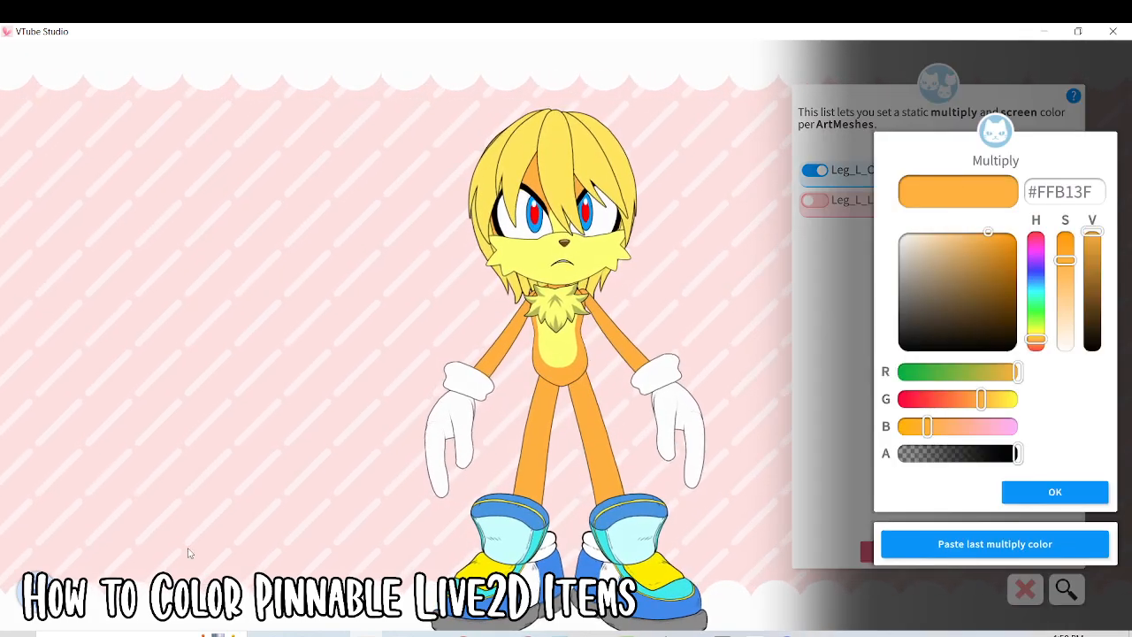
# Step: Open Notepad, note the leg's multiply color code #FFB13F and return to VTube Studio
pyautogui.click(159, 634)
pyautogui.write('notepa')
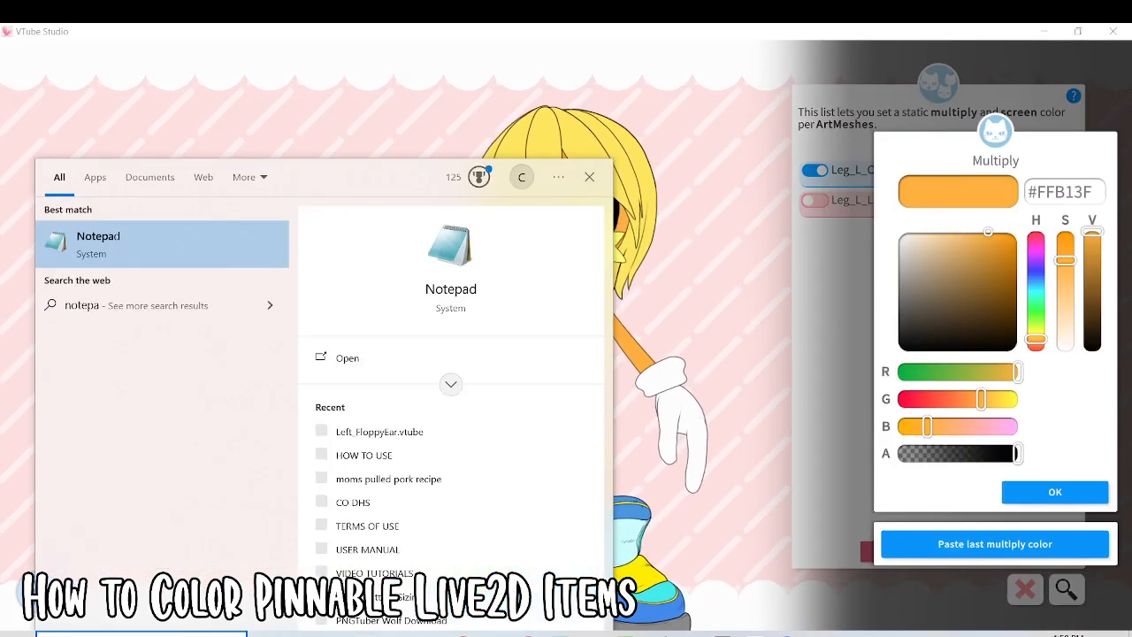
pyautogui.write('d')
pyautogui.press('Return')
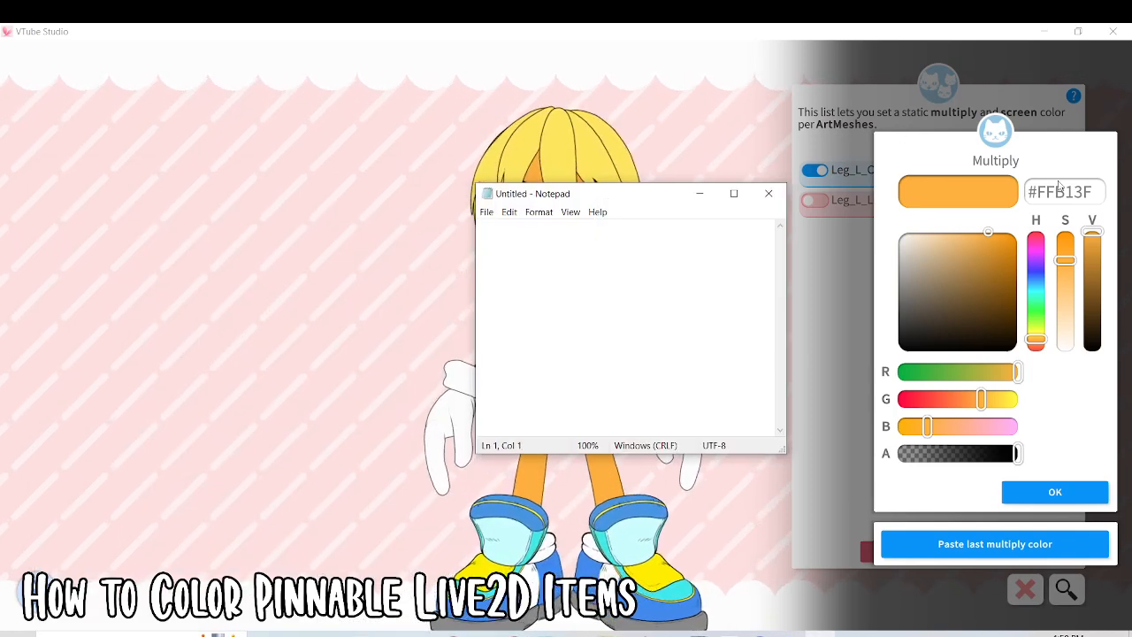
pyautogui.write('#F')
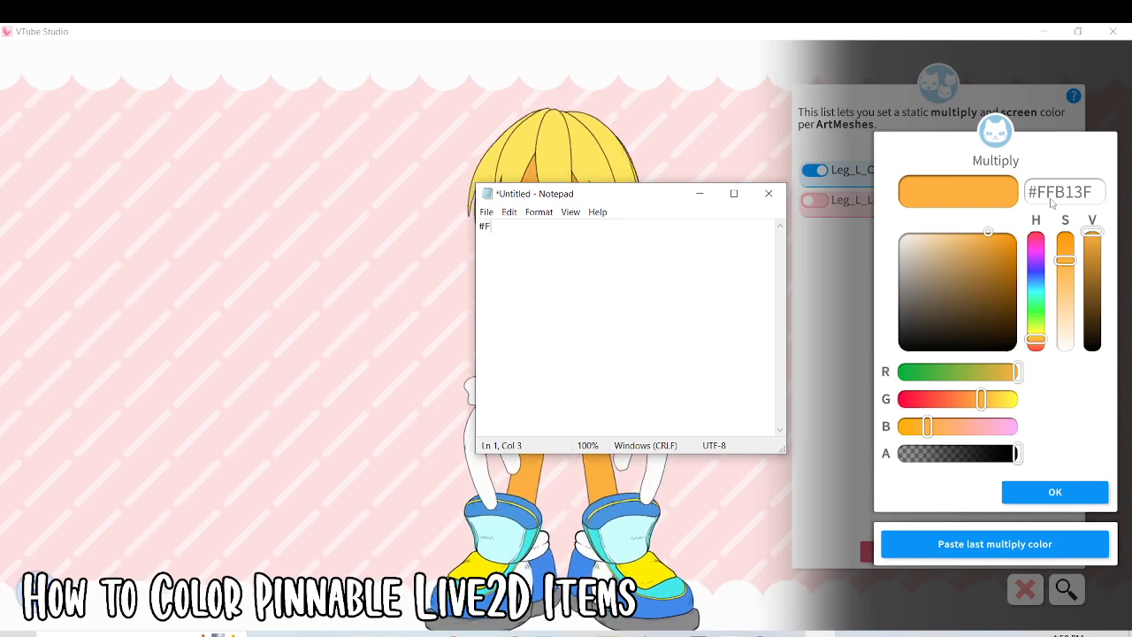
pyautogui.write('FB')
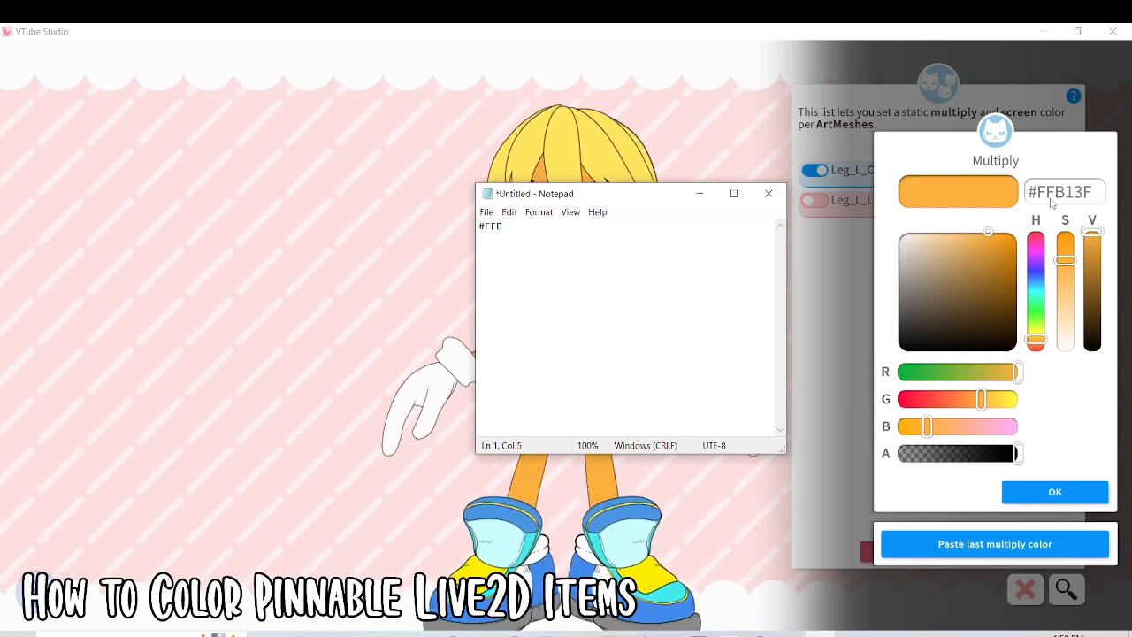
pyautogui.write('13F')
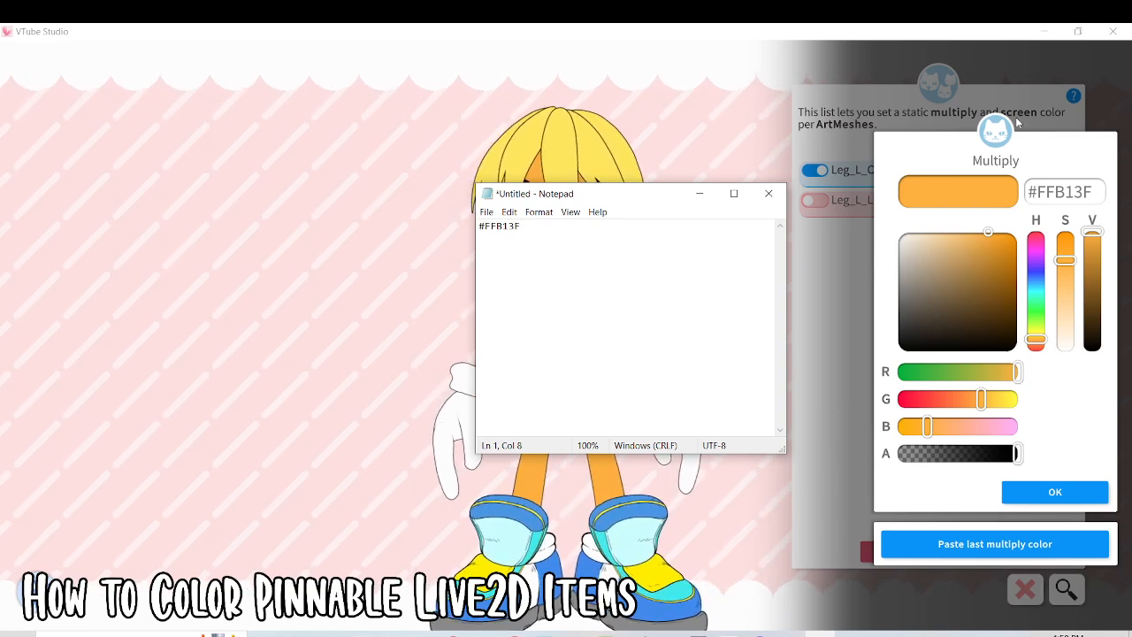
pyautogui.click(986, 499)
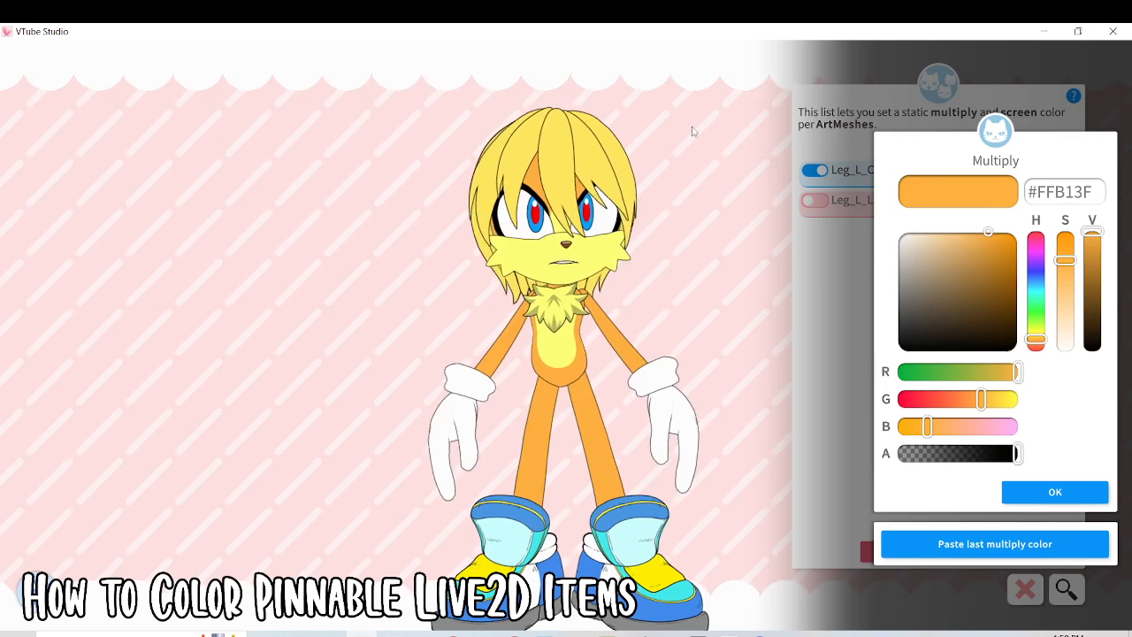
# Step: Close the leg's color picker, cancel Mobian's ArtMesh color customization and leave the model settings
pyautogui.click(1042, 501)
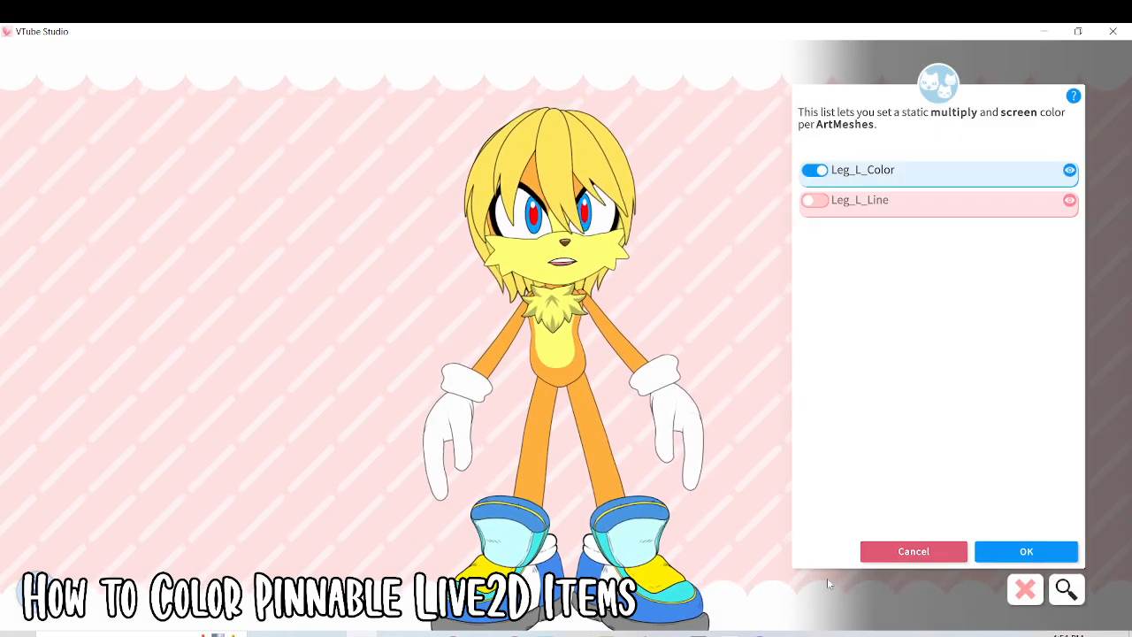
pyautogui.click(922, 549)
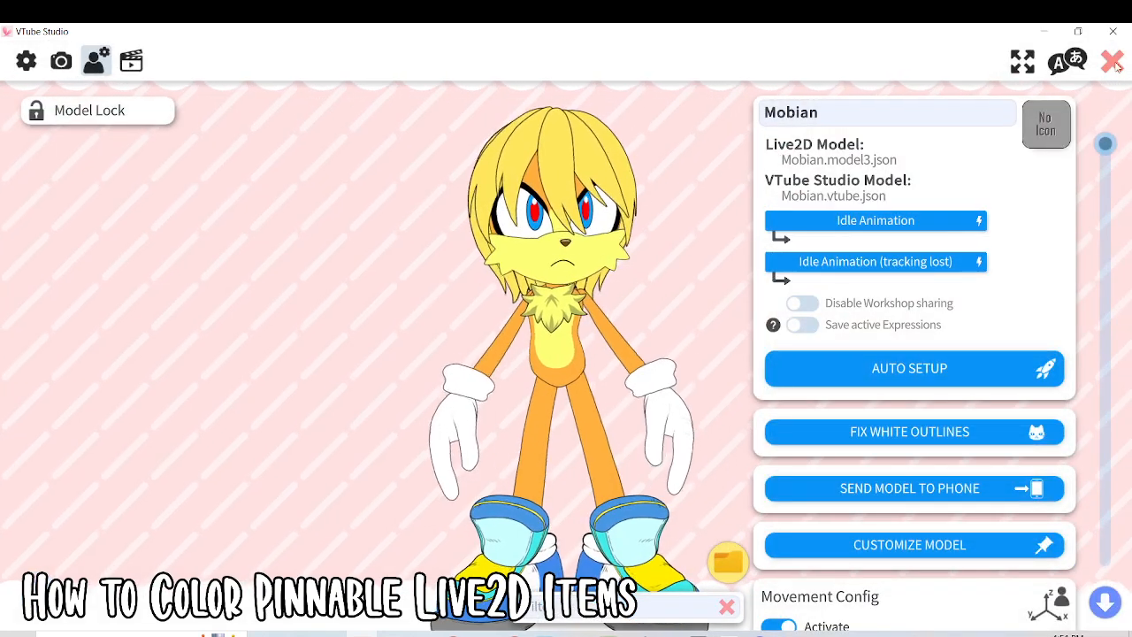
pyautogui.click(1112, 61)
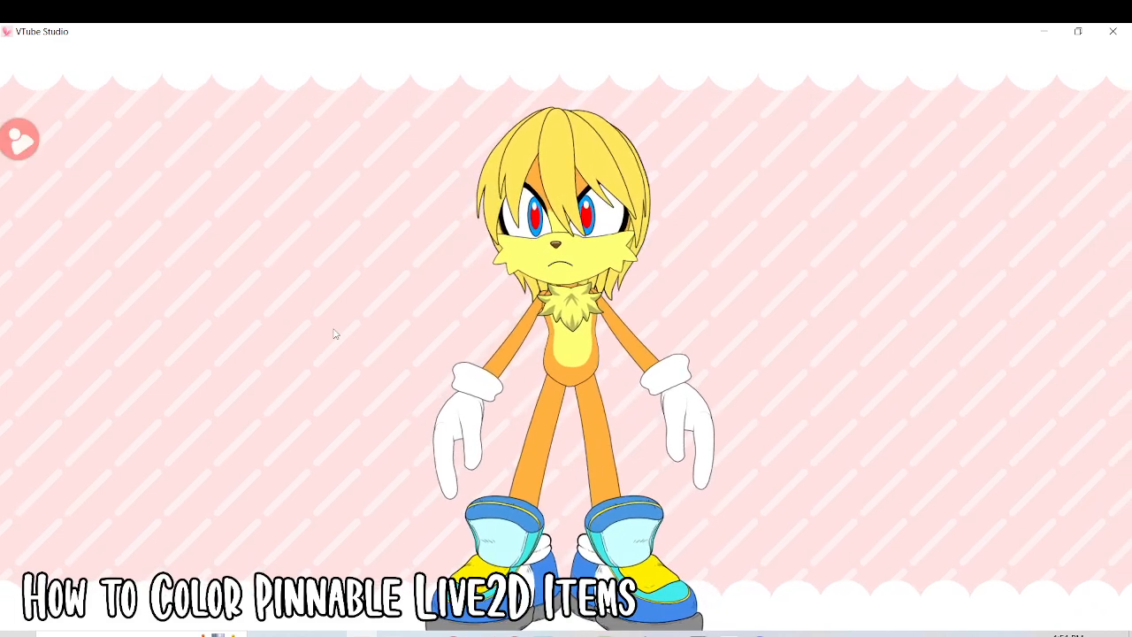
# Step: Dismiss the Left_FloppyEar file error, load the PointedEar_Left model from the model list and move it higher in the scene
pyautogui.doubleClick(335, 335)
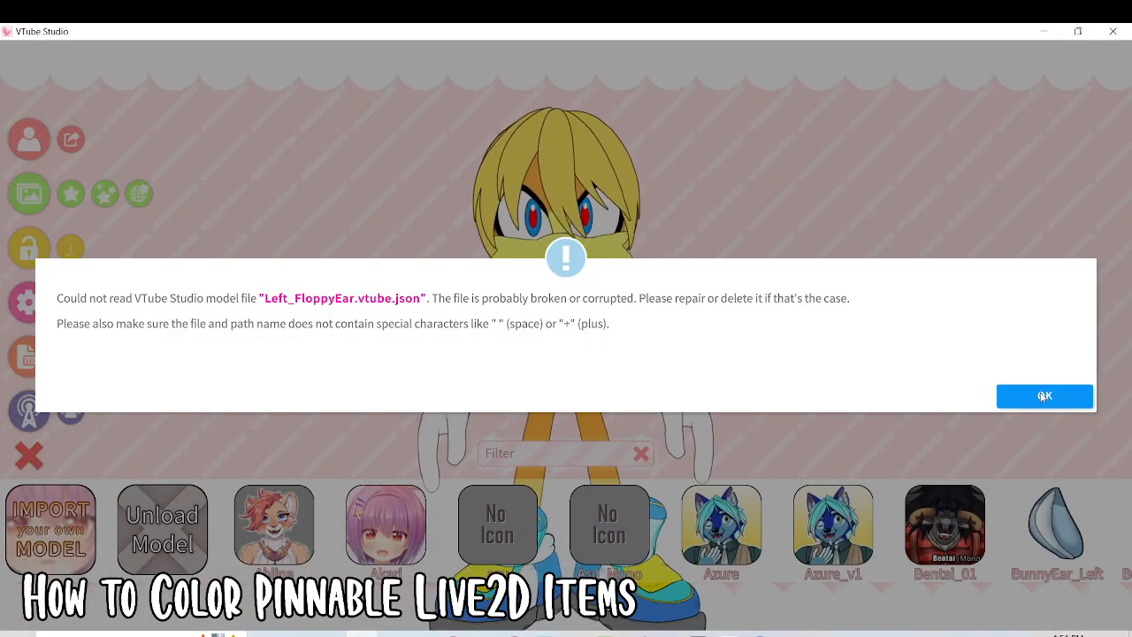
pyautogui.click(1044, 396)
pyautogui.scroll(-10, 295, 532)
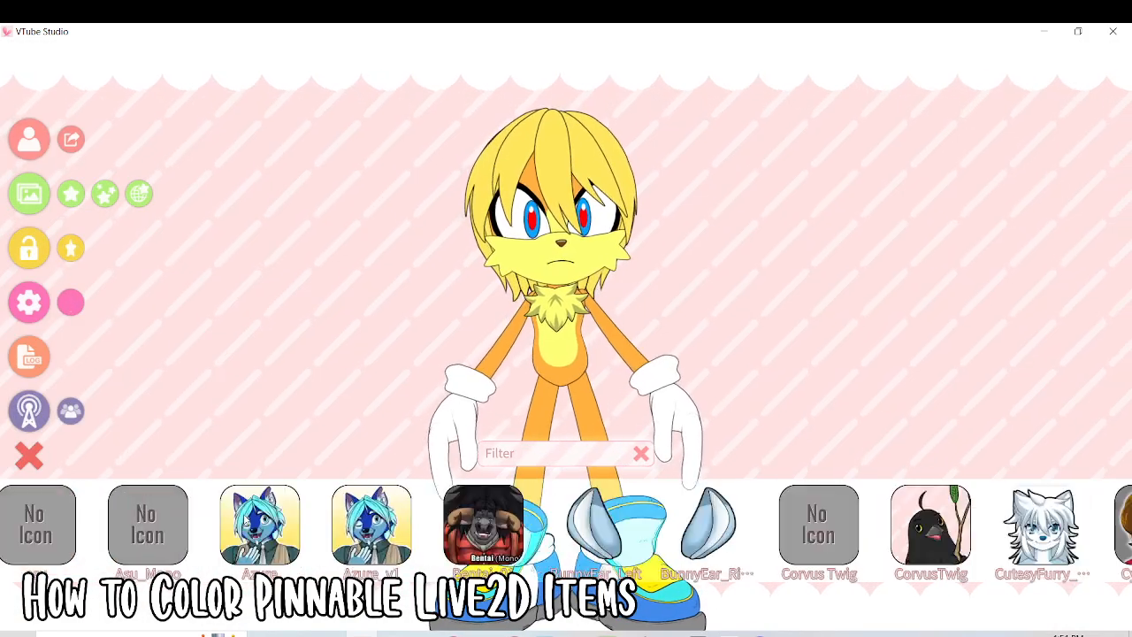
pyautogui.scroll(-8, 116, 534)
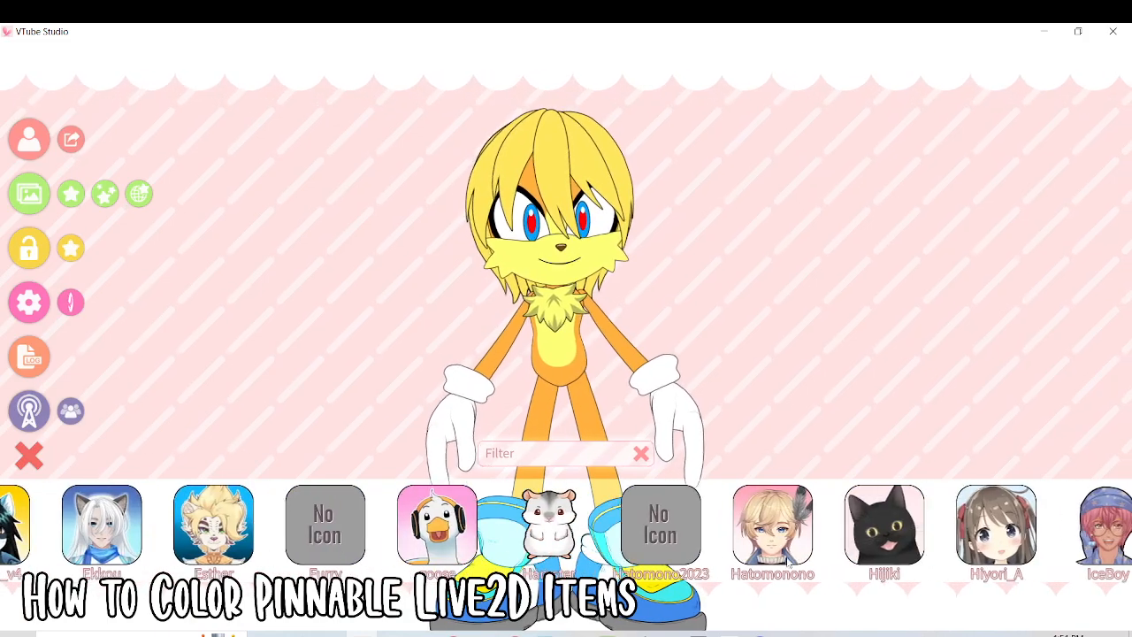
pyautogui.scroll(-6, 685, 533)
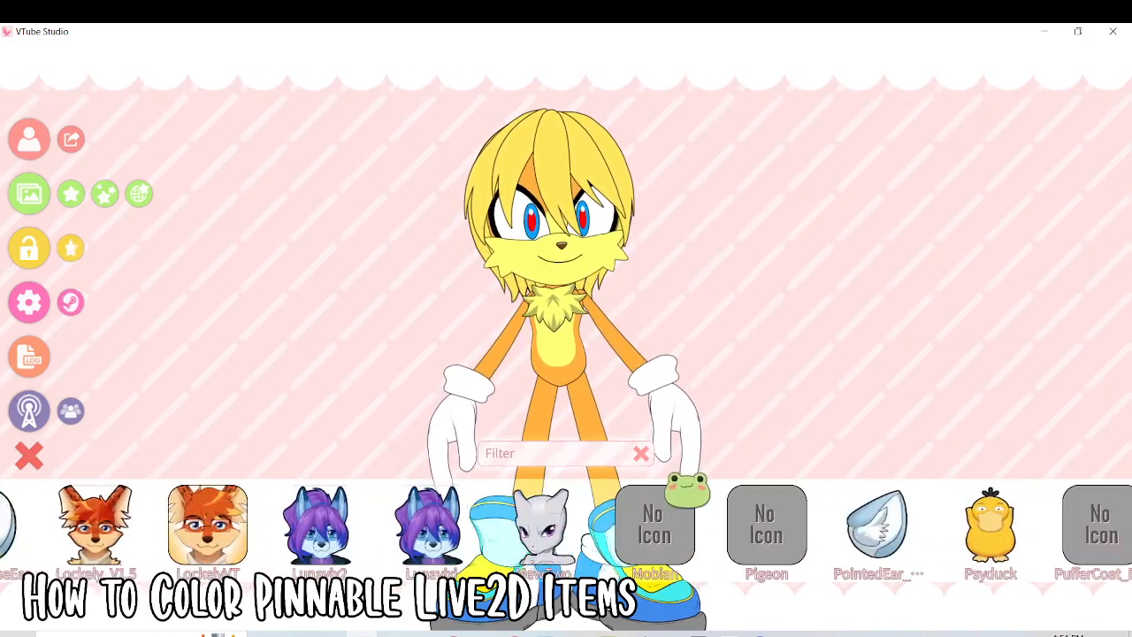
pyautogui.click(801, 527)
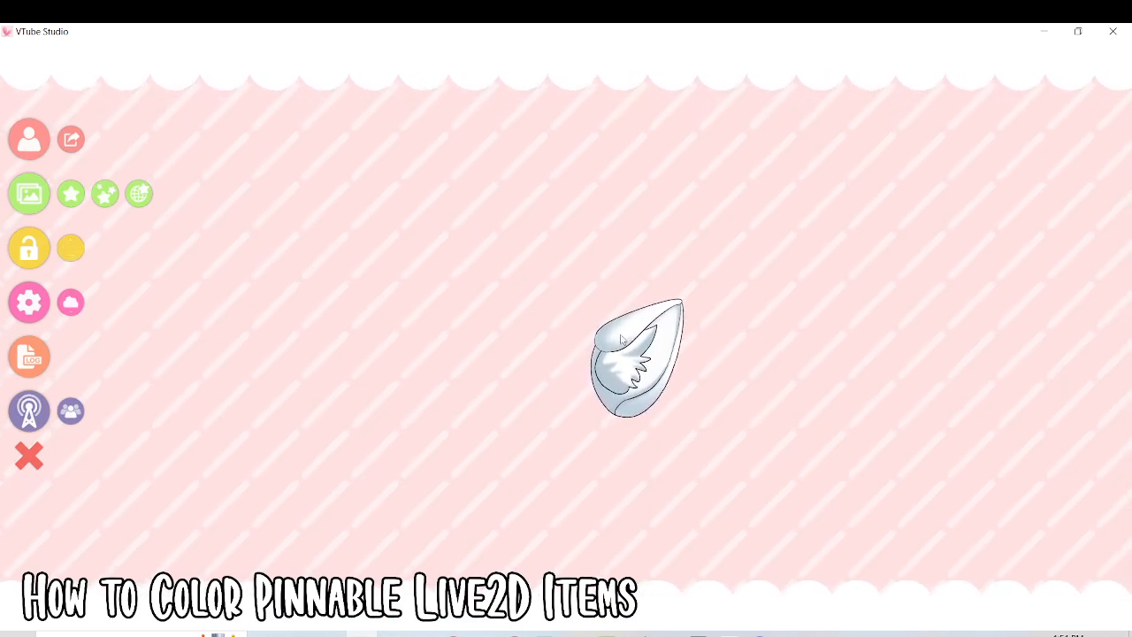
pyautogui.moveTo(624, 354); pyautogui.dragTo(508, 254)
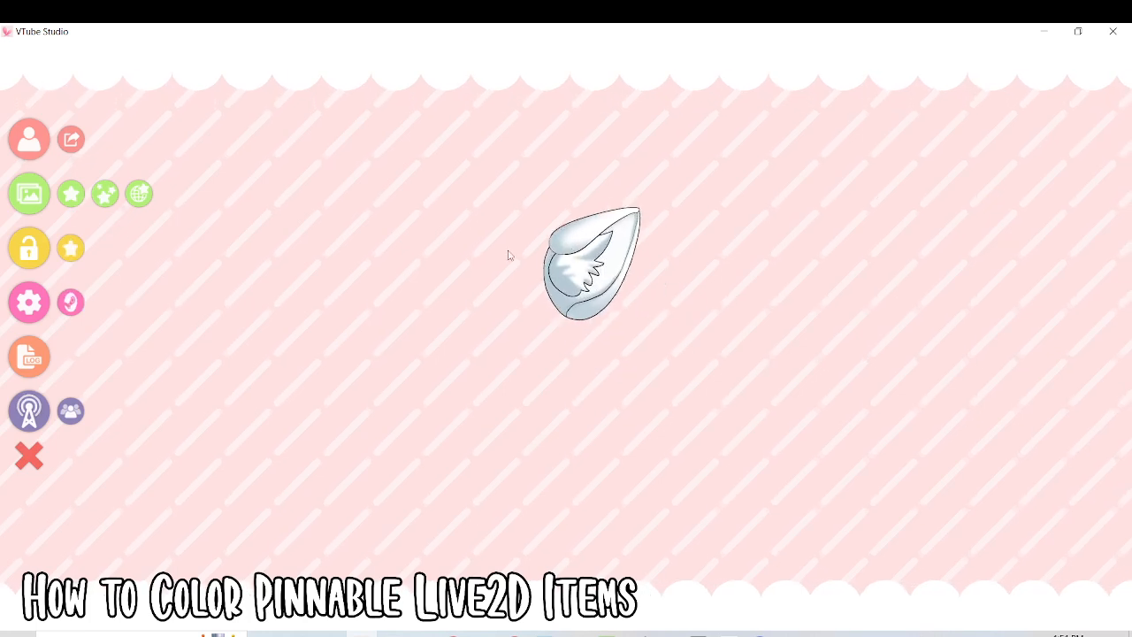
# Step: Open the multiply/screen color customization for PointedEar_Left's ArtMeshes from its model settings
pyautogui.click(31, 305)
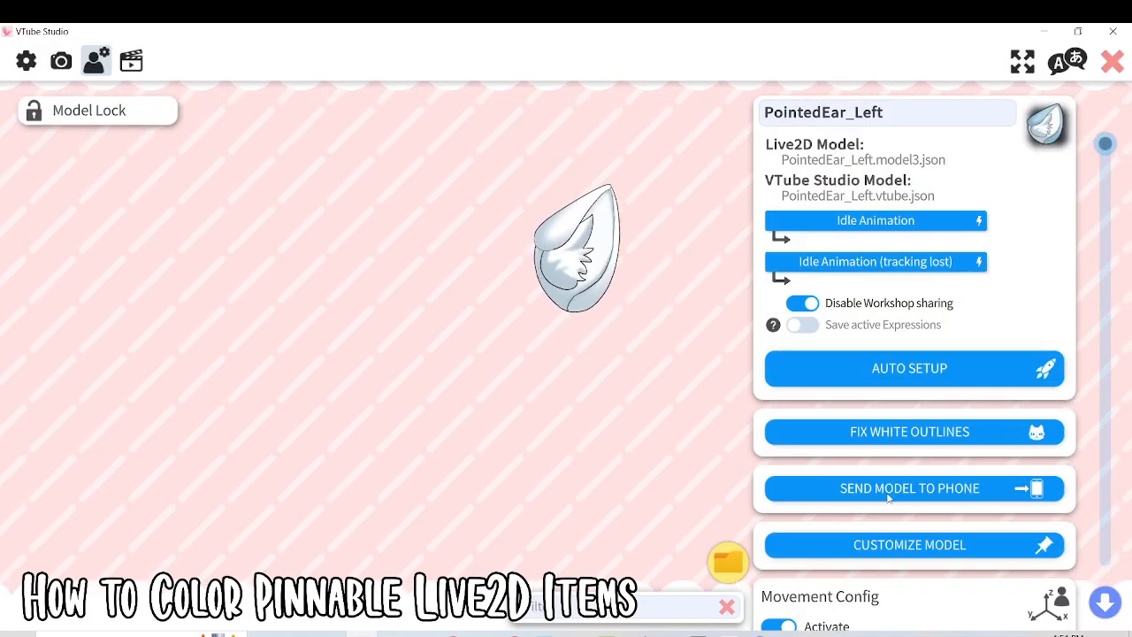
pyautogui.click(903, 548)
pyautogui.click(480, 337)
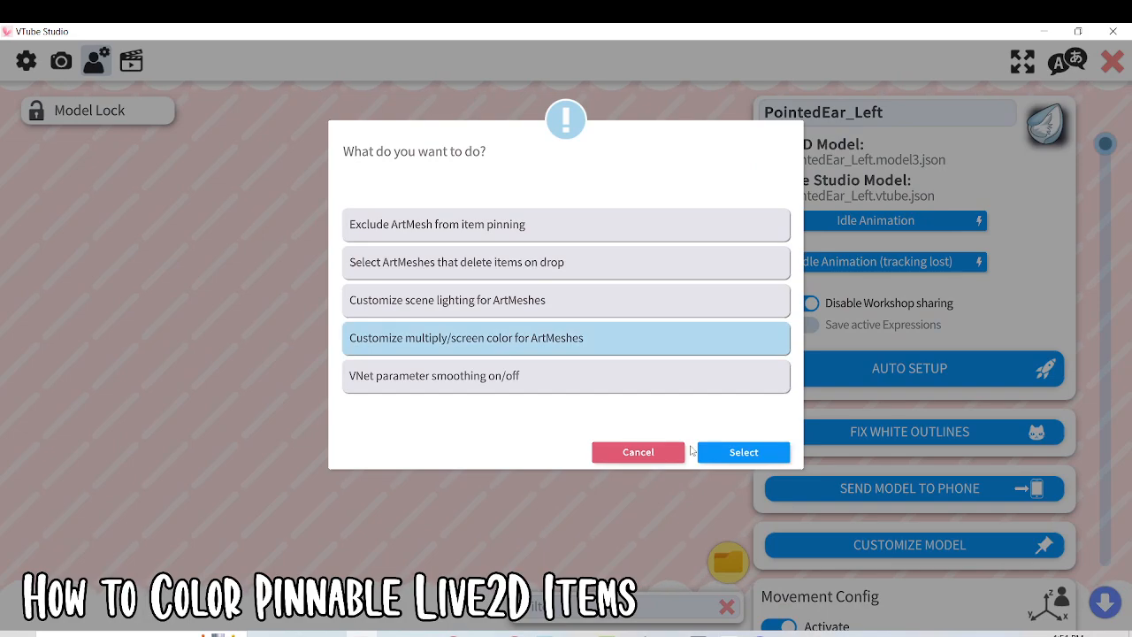
pyautogui.click(744, 453)
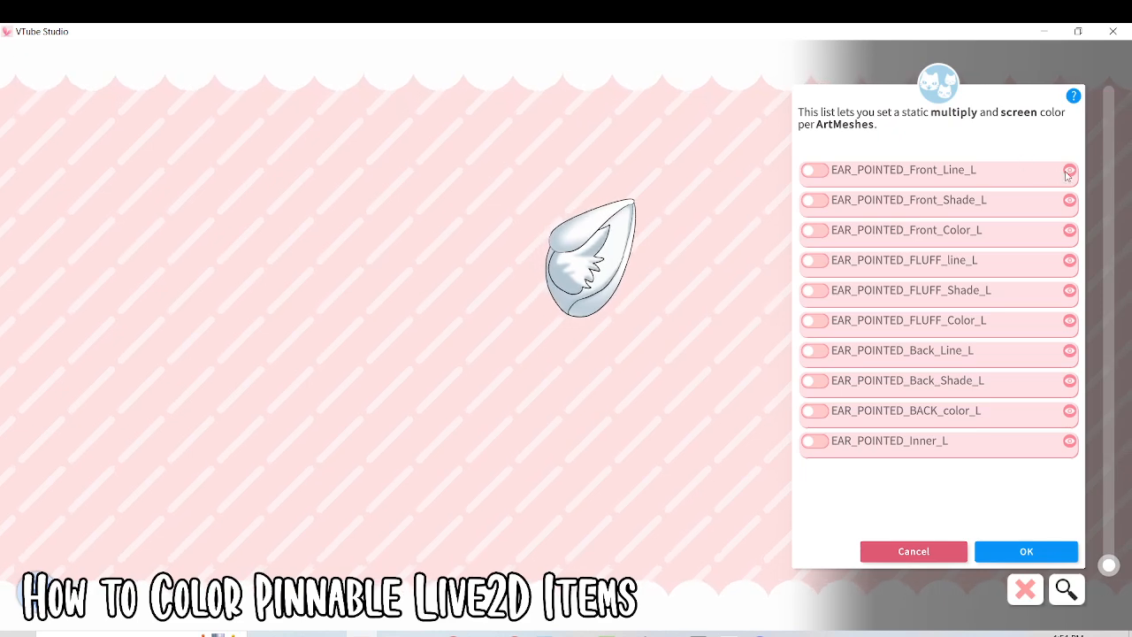
# Step: Enable custom coloring for EAR_POINTED_Front_Color_L and check the color code noted in Notepad before editing its multiply color code
pyautogui.click(814, 230)
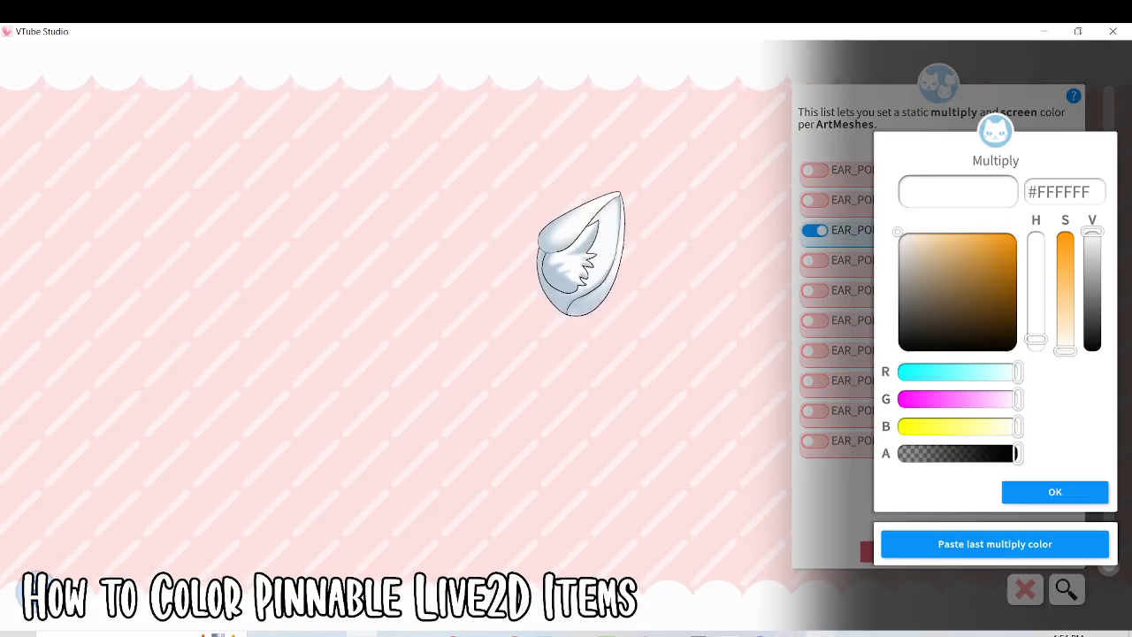
pyautogui.hotkey('alt', 'Tab')
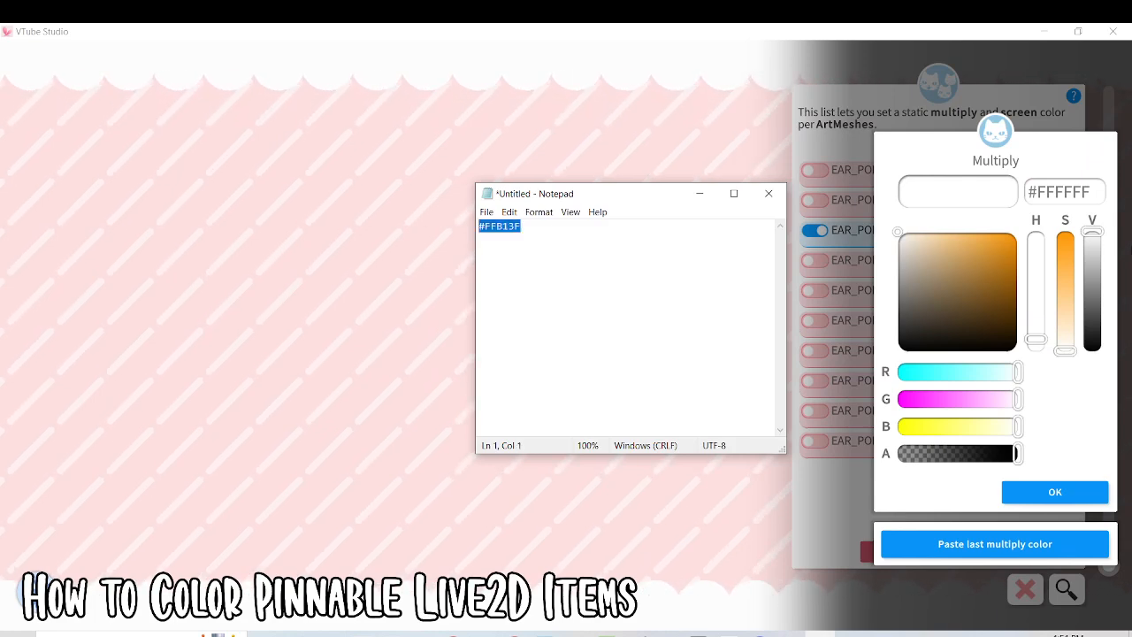
pyautogui.click(1078, 200)
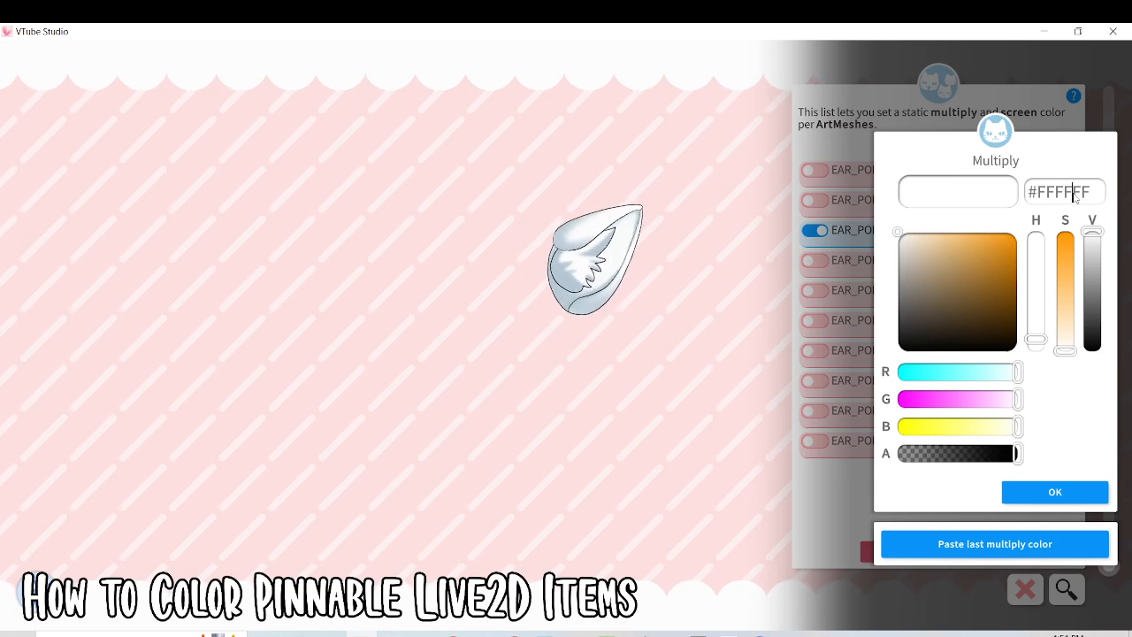
pyautogui.hotkey('alt', 'Tab')
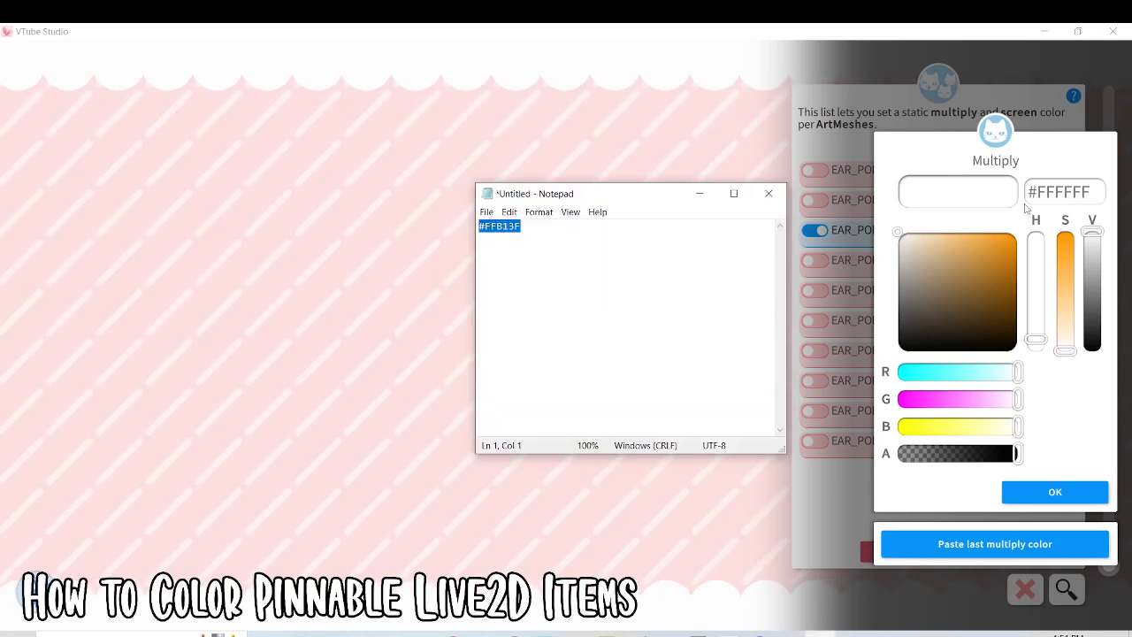
pyautogui.click(1055, 195)
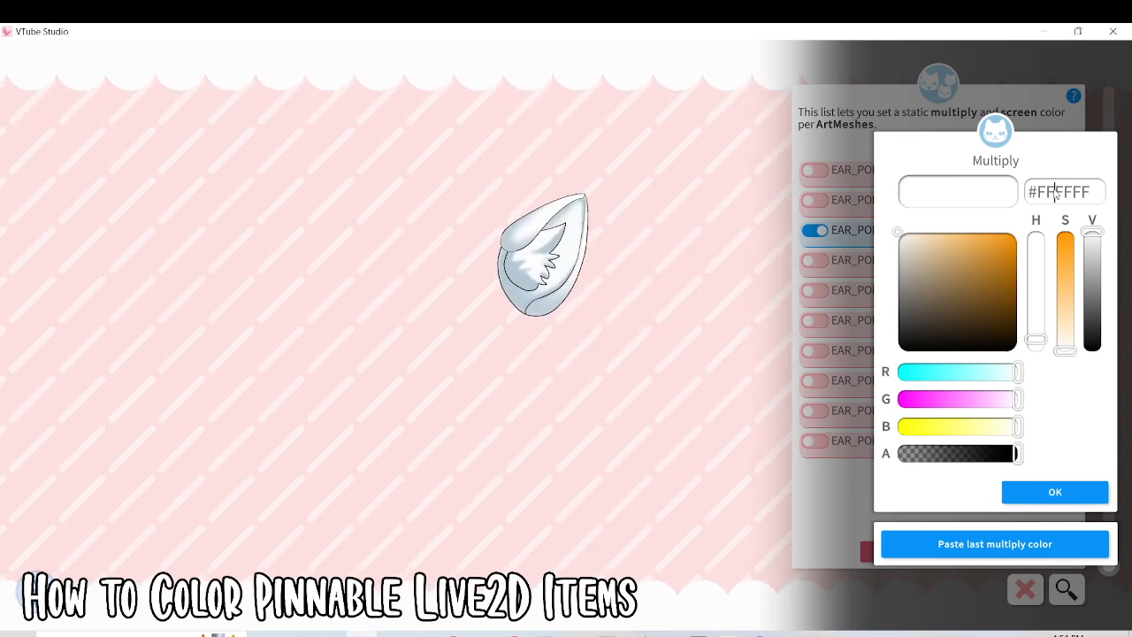
# Step: Try the multiply color code #FF13BF on EAR_POINTED_Front_Color_L
pyautogui.press('BackSpace')
pyautogui.press('BackSpace')
pyautogui.press('BackSpace')
pyautogui.press('BackSpace')
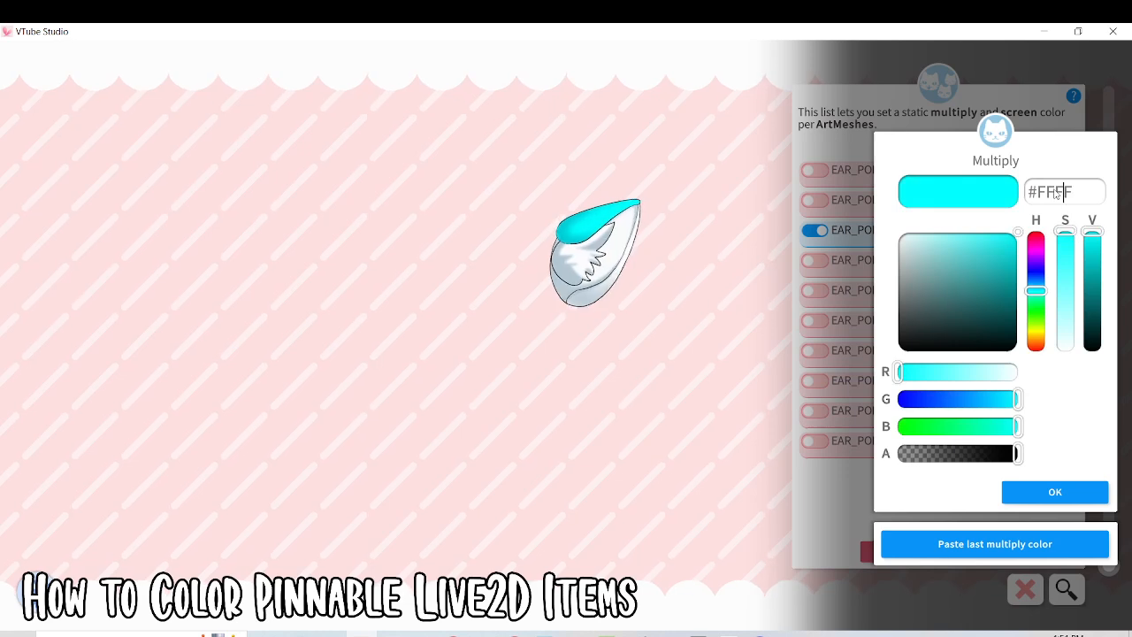
pyautogui.press('BackSpace')
pyautogui.press('BackSpace')
pyautogui.write('FF')
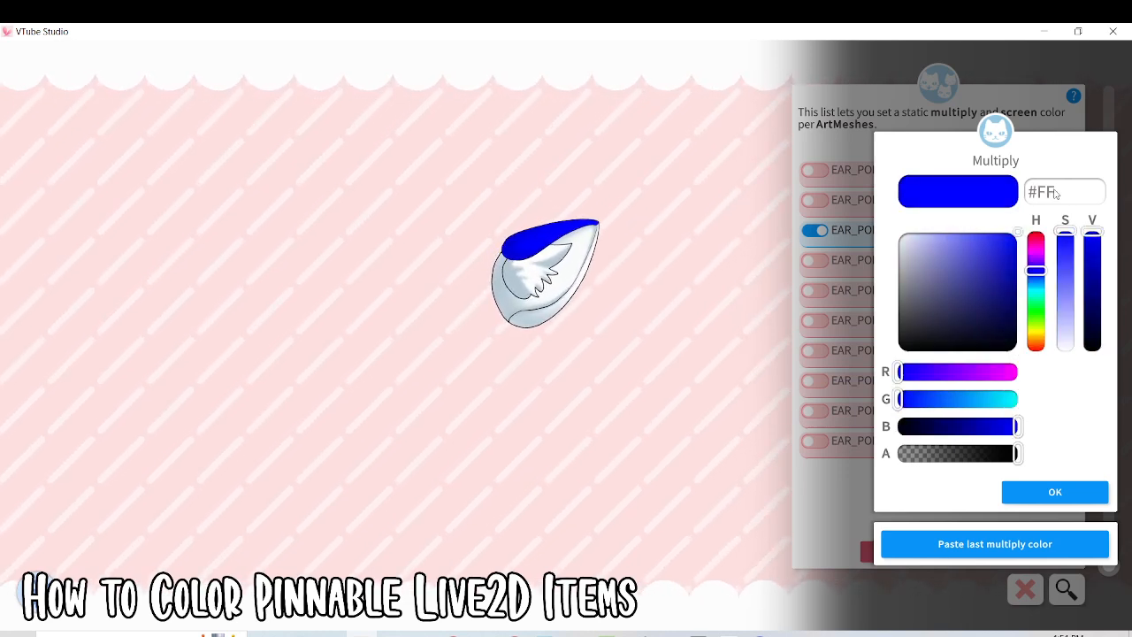
pyautogui.write('13BF')
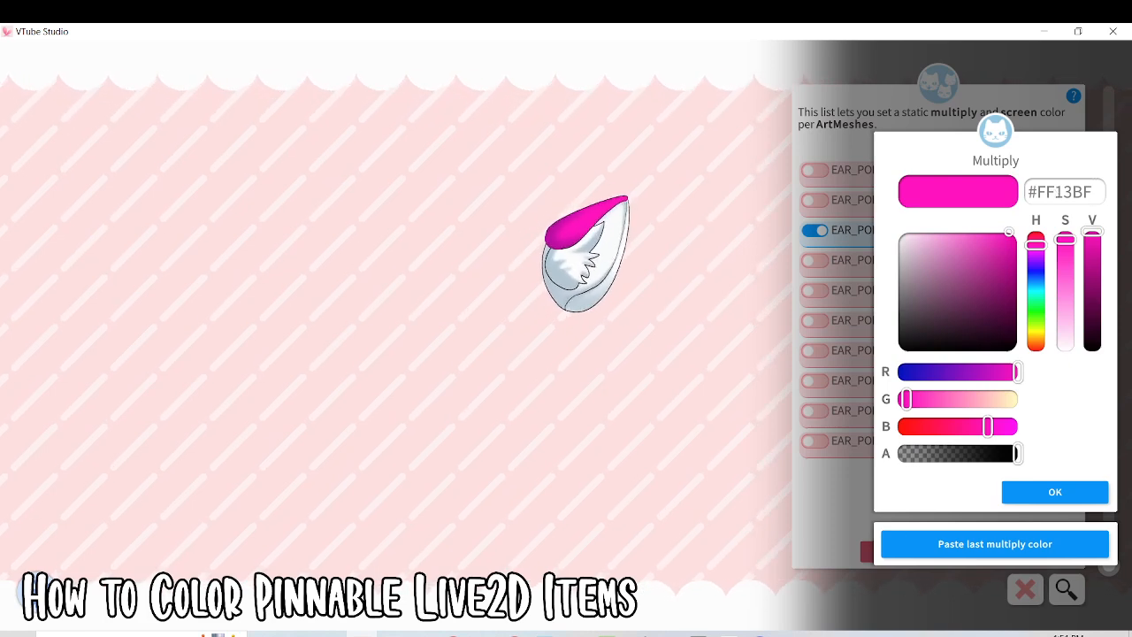
# Step: Recheck the code in Notepad, set the multiply color of EAR_POINTED_Front_Color_L to #FFB13F and keep the screen color #000000
pyautogui.click(820, 634)
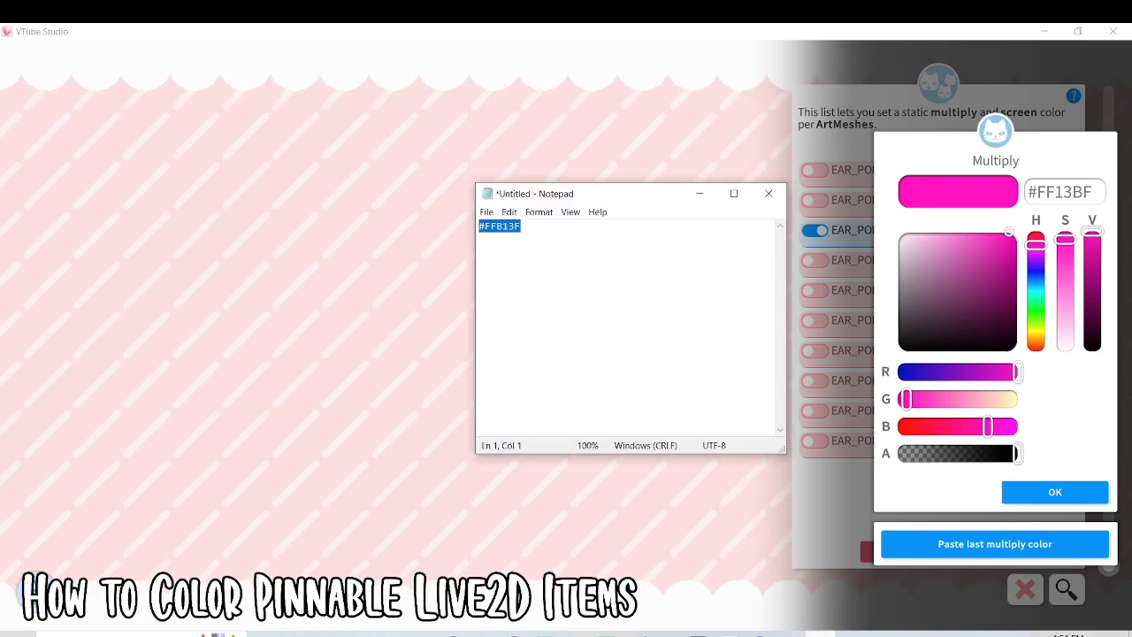
pyautogui.click(1077, 183)
pyautogui.press('BackSpace')
pyautogui.press('BackSpace')
pyautogui.press('BackSpace')
pyautogui.press('BackSpace')
pyautogui.write('F')
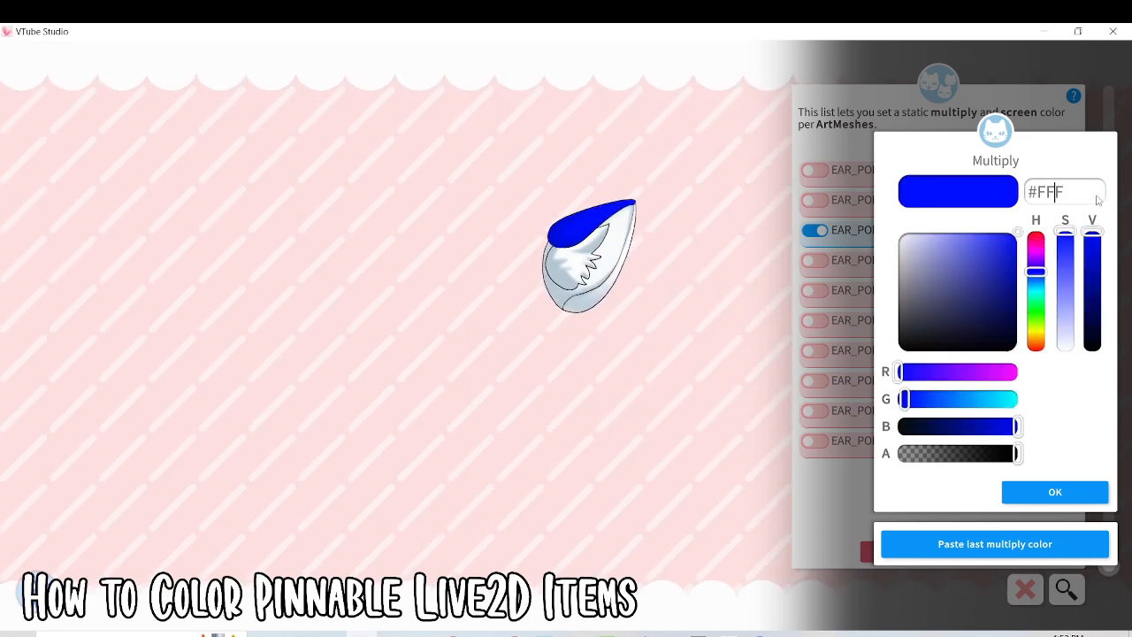
pyautogui.write('B')
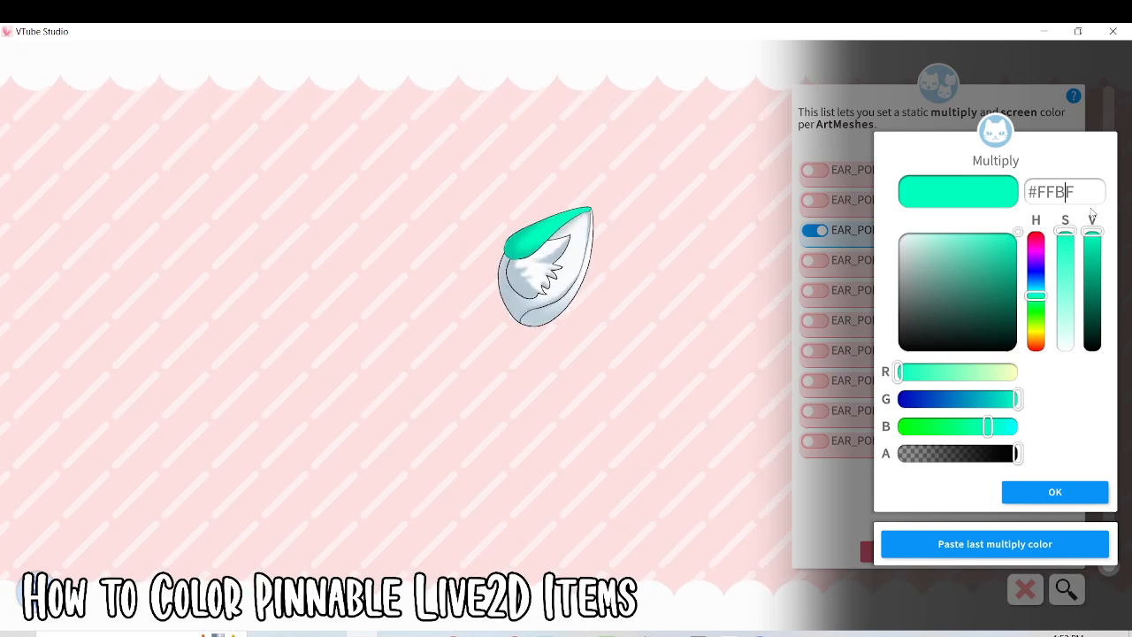
pyautogui.write('13')
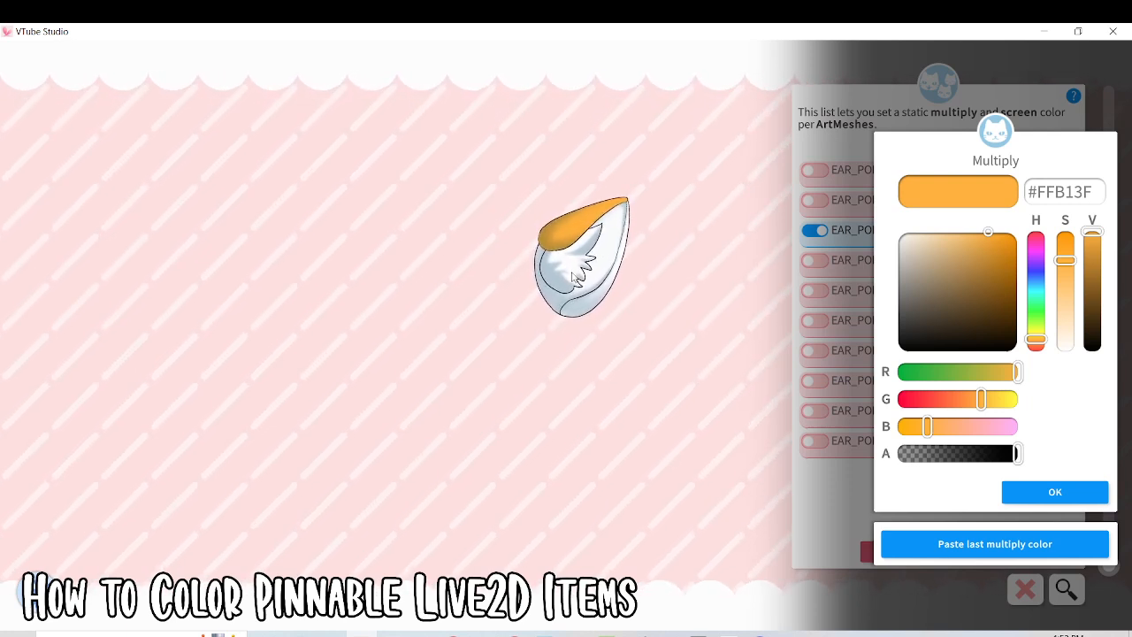
pyautogui.click(1046, 492)
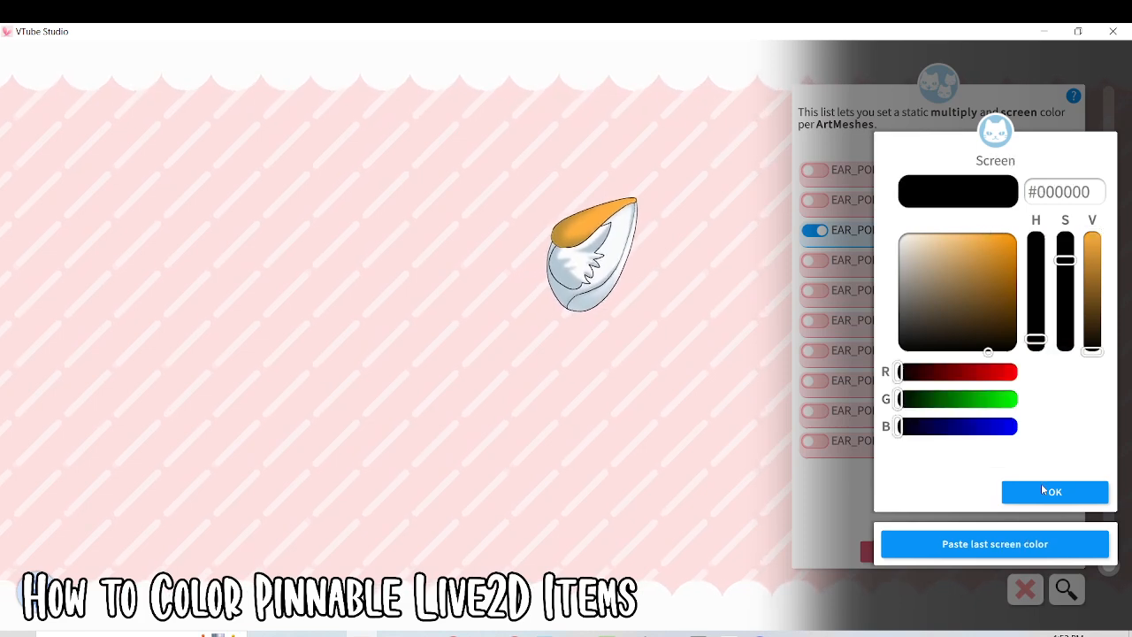
pyautogui.click(1051, 492)
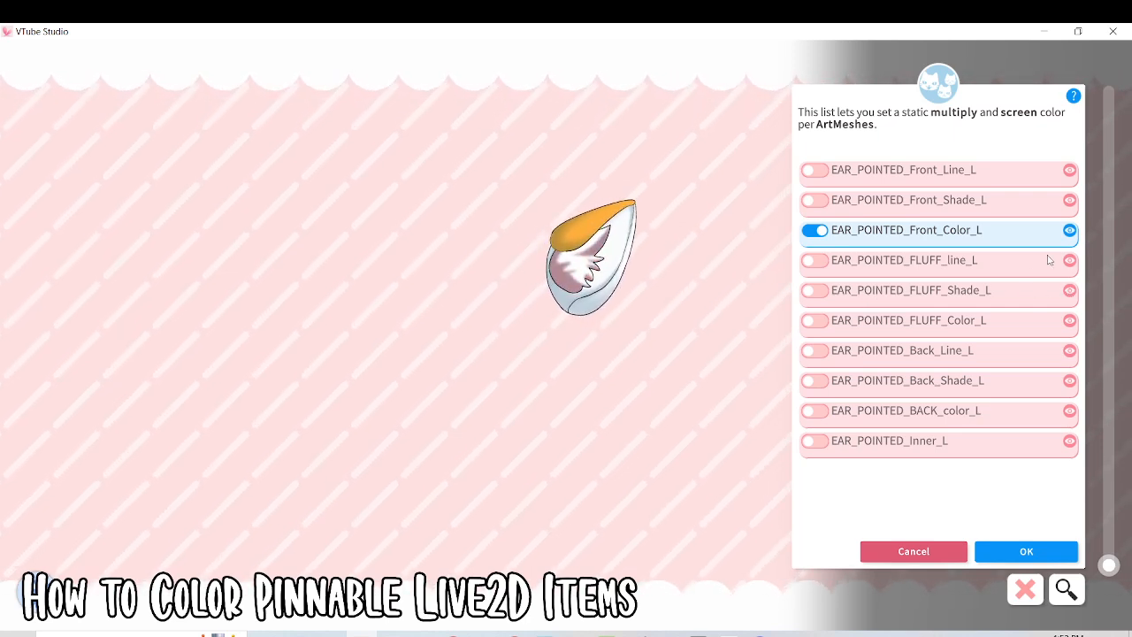
# Step: Make the multiply color of EAR_POINTED_Front_Shade_L fully transparent, and review the colors of EAR_POINTED_Front_Color_L
pyautogui.click(826, 203)
pyautogui.moveTo(1015, 455); pyautogui.dragTo(856, 451)
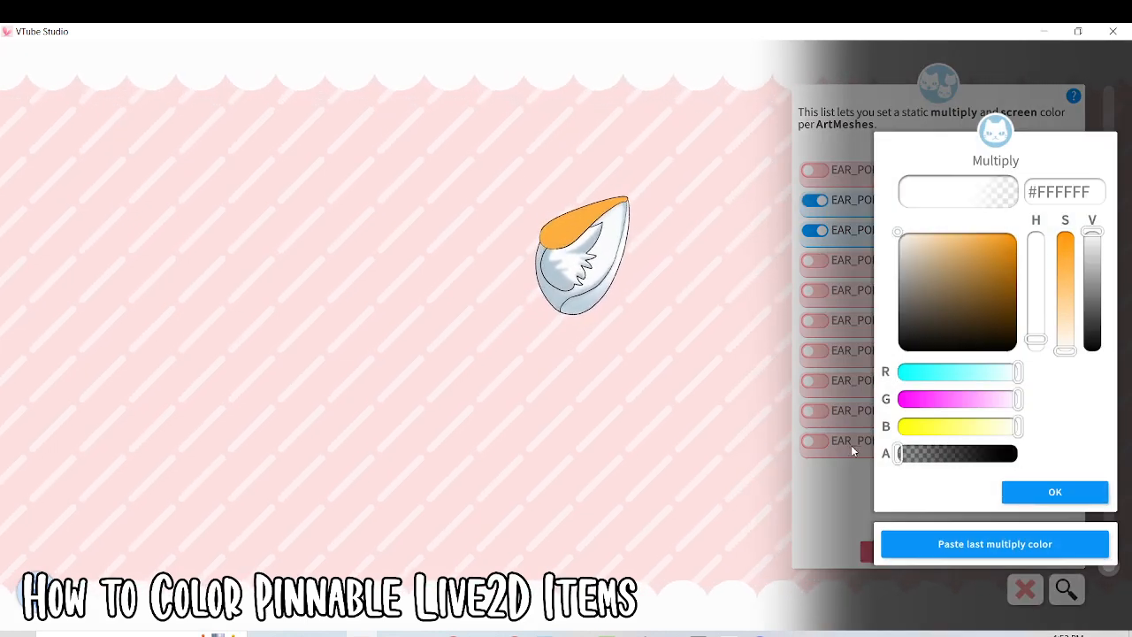
pyautogui.click(1046, 493)
pyautogui.click(1043, 488)
pyautogui.click(831, 229)
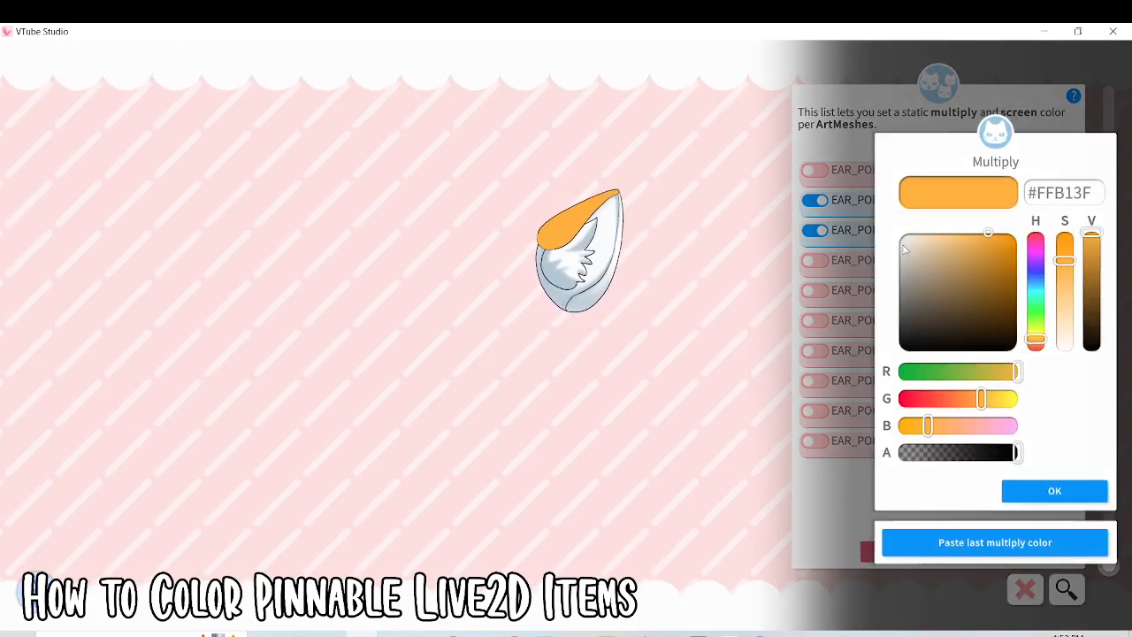
pyautogui.click(1026, 495)
pyautogui.click(1026, 494)
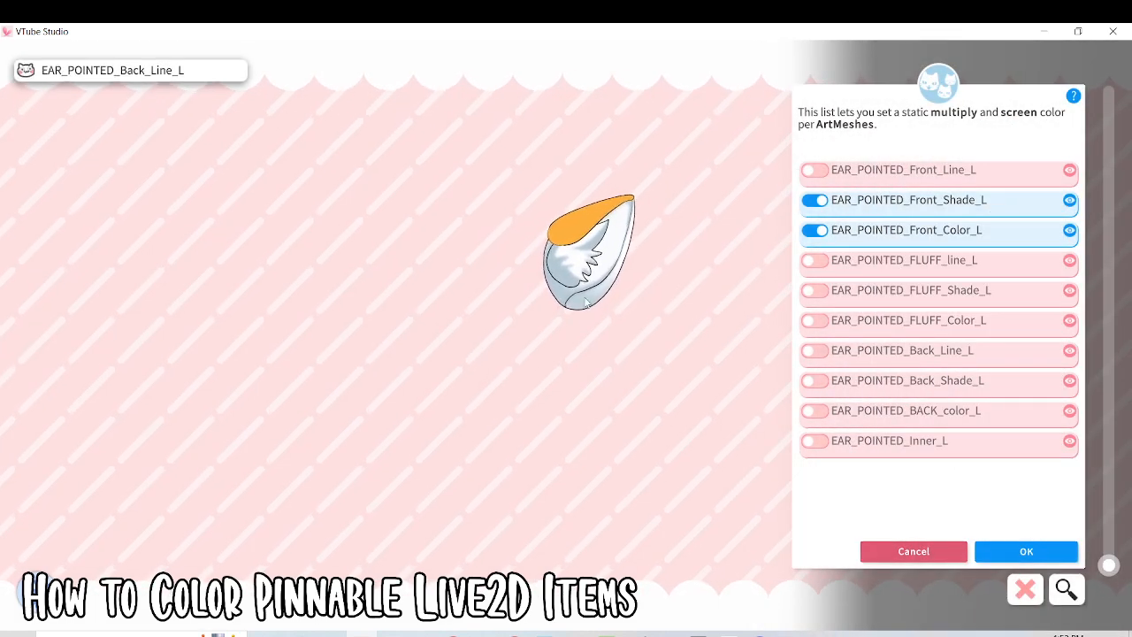
# Step: Enable custom coloring for EAR_POINTED_BACK_color_L and give it the last used multiply color
pyautogui.scroll(-3, 922, 410)
pyautogui.click(820, 234)
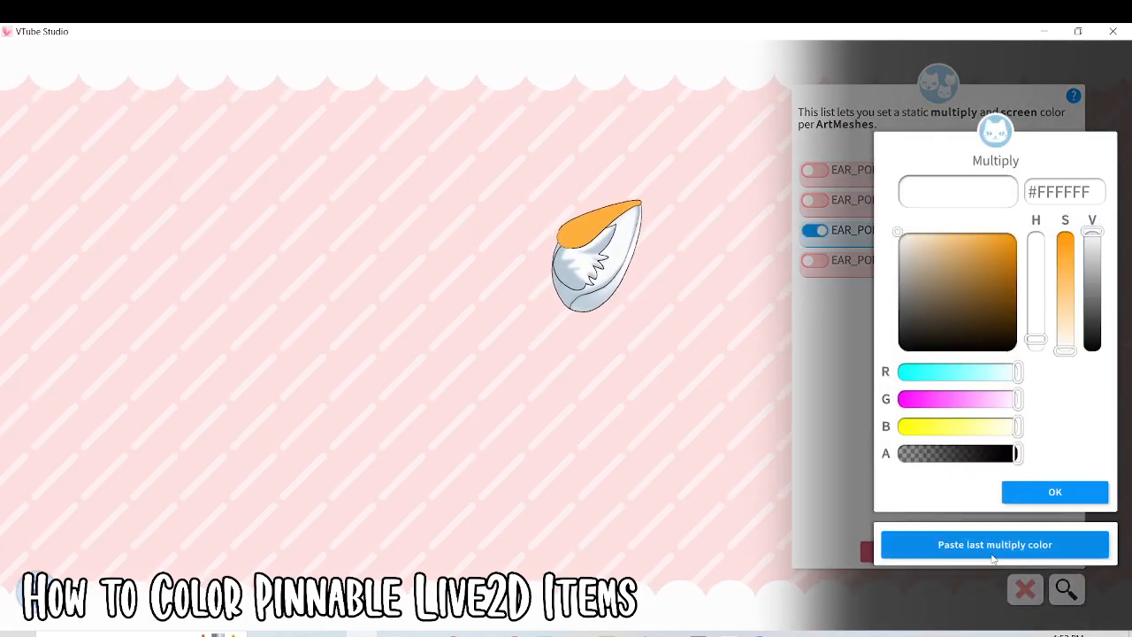
pyautogui.click(994, 549)
pyautogui.click(1030, 495)
pyautogui.click(1002, 541)
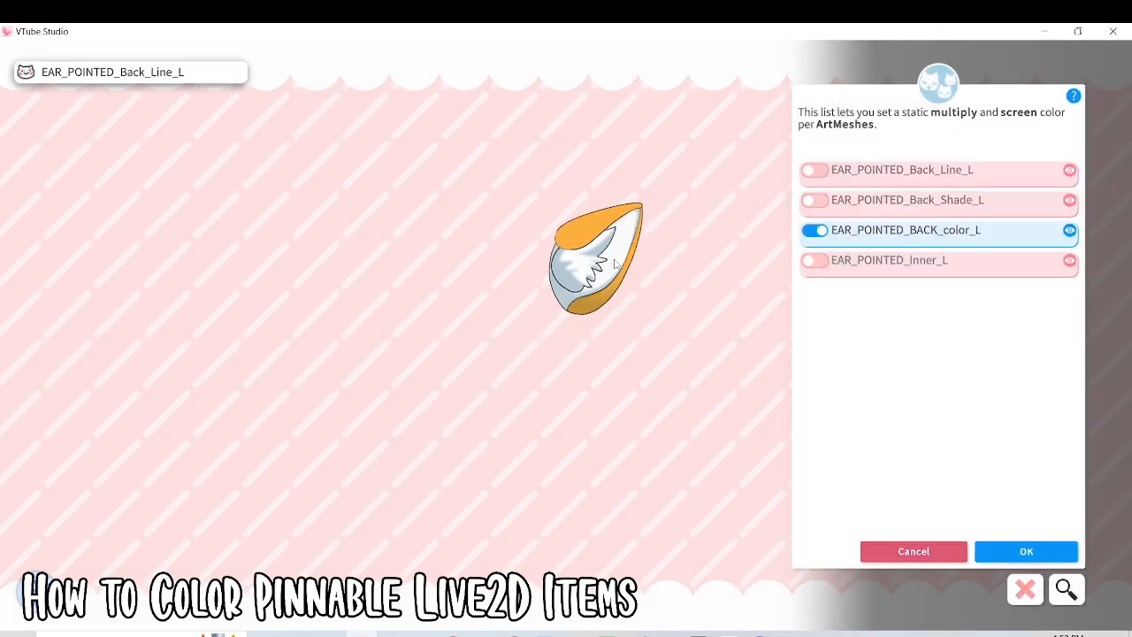
# Step: Enable custom coloring for EAR_POINTED_Inner_L and adjust its multiply color to the brown #B6722A
pyautogui.click(815, 261)
pyautogui.moveTo(967, 428); pyautogui.dragTo(964, 429)
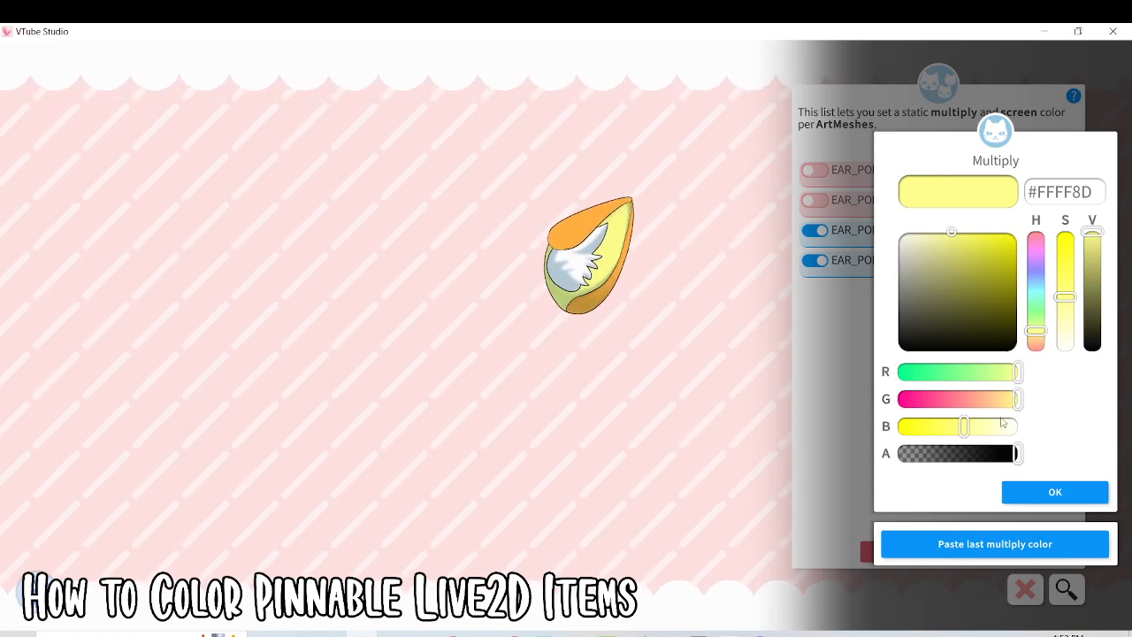
pyautogui.moveTo(964, 428)
pyautogui.mouseDown()
pyautogui.moveTo(916, 427)
pyautogui.moveTo(962, 428)
pyautogui.mouseUp()
pyautogui.moveTo(1017, 400); pyautogui.dragTo(973, 399)
pyautogui.moveTo(1093, 237); pyautogui.dragTo(1093, 266)
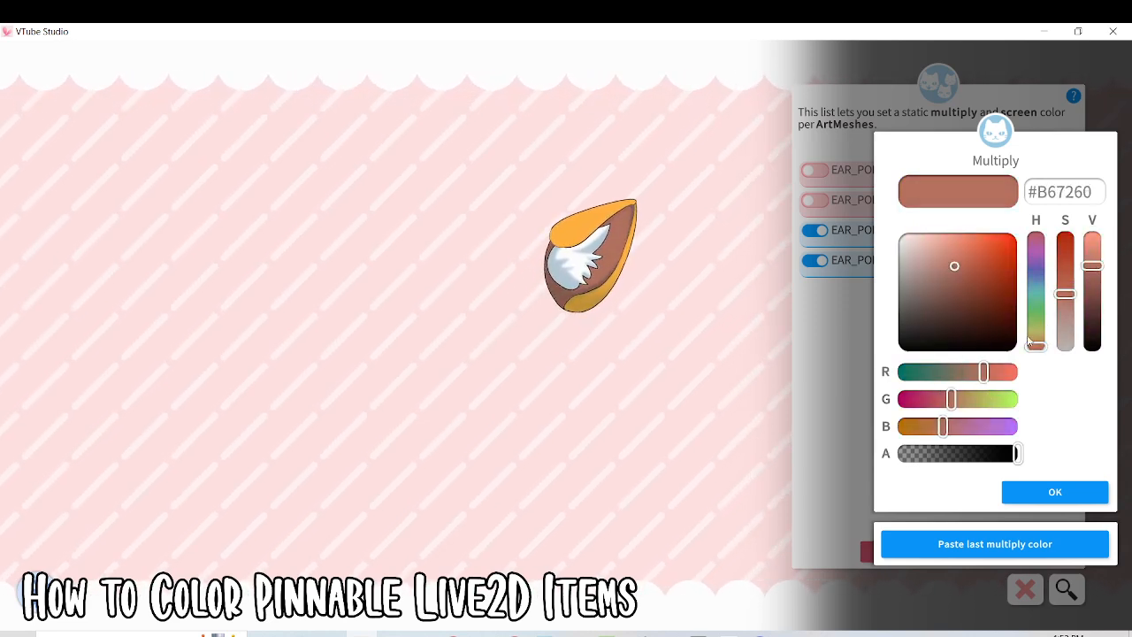
pyautogui.moveTo(1033, 344); pyautogui.dragTo(1035, 340)
pyautogui.moveTo(1065, 293); pyautogui.dragTo(1064, 259)
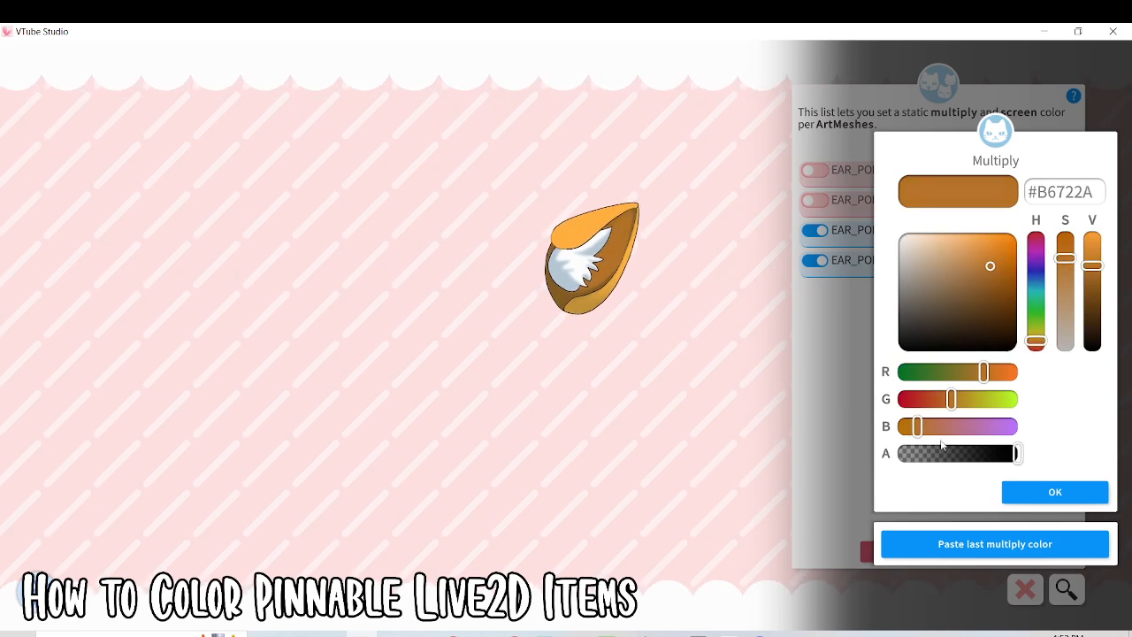
pyautogui.click(1081, 496)
pyautogui.click(1081, 485)
pyautogui.scroll(2, 878, 212)
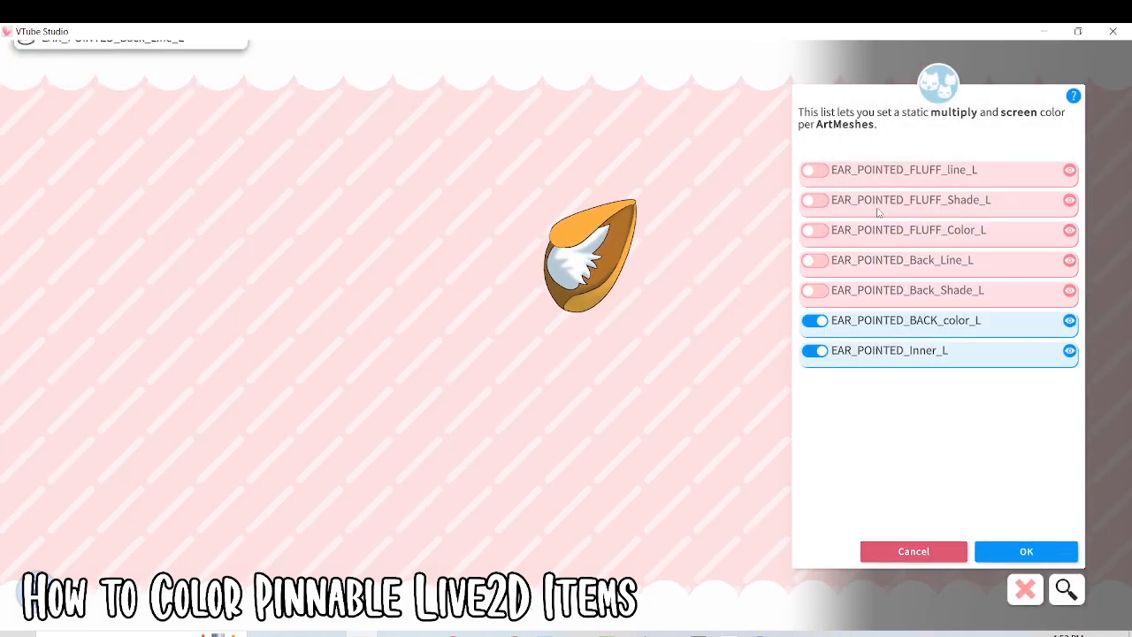
# Step: Enable custom coloring for EAR_POINTED_FLUFF_Color_L, tint its multiply color light yellow by reducing blue, and keep the screen color #000000
pyautogui.click(809, 231)
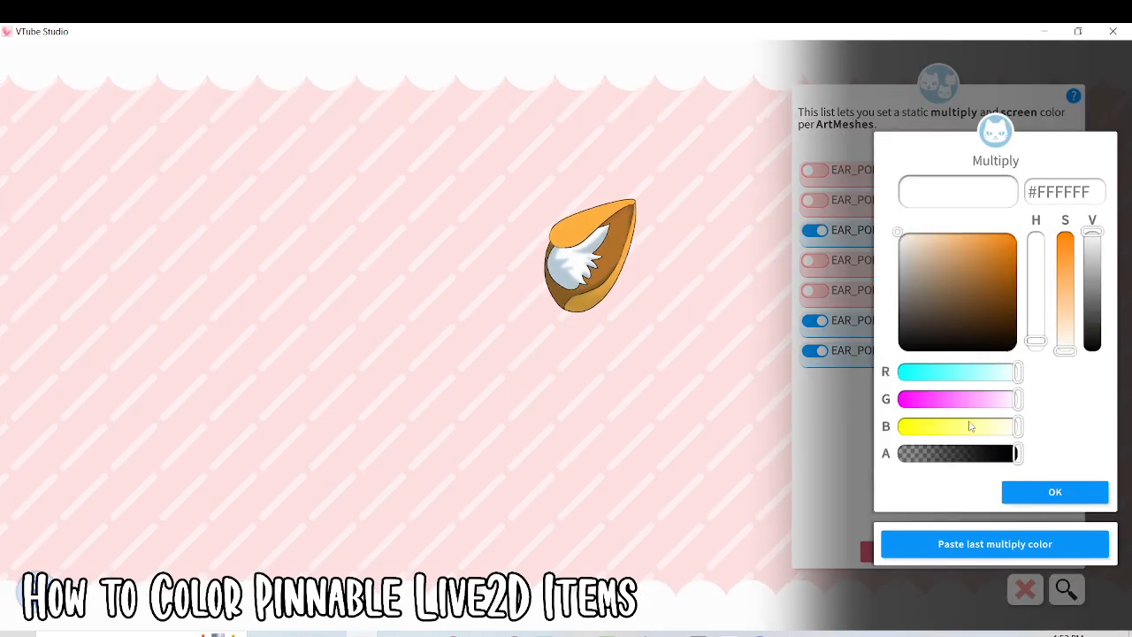
pyautogui.moveTo(969, 427); pyautogui.dragTo(924, 428)
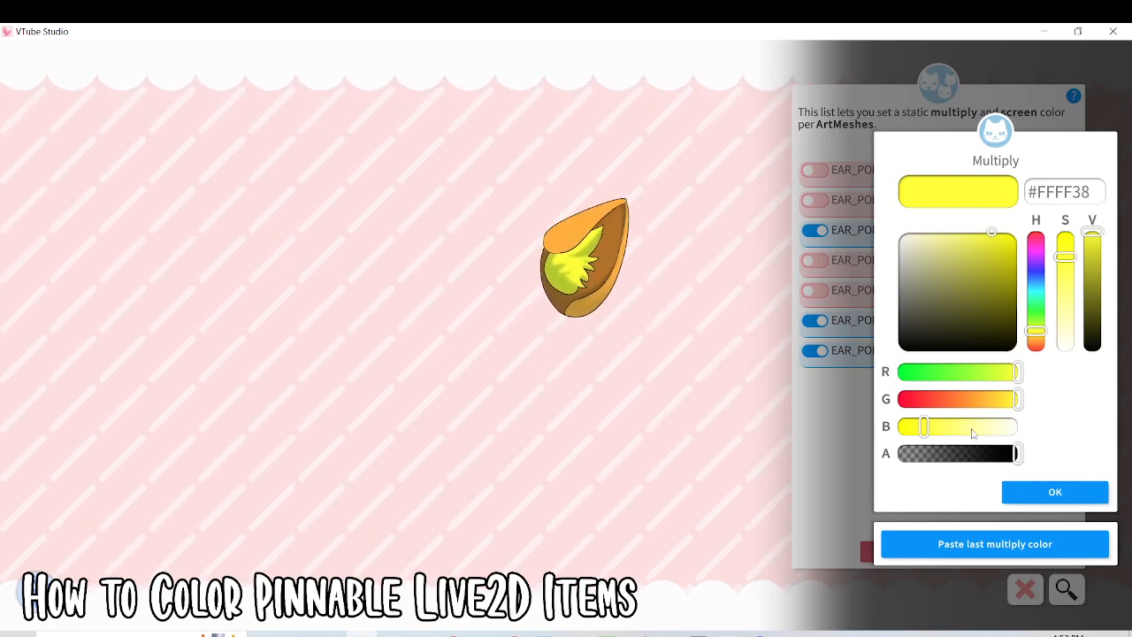
pyautogui.moveTo(972, 428); pyautogui.dragTo(945, 428)
pyautogui.click(1070, 493)
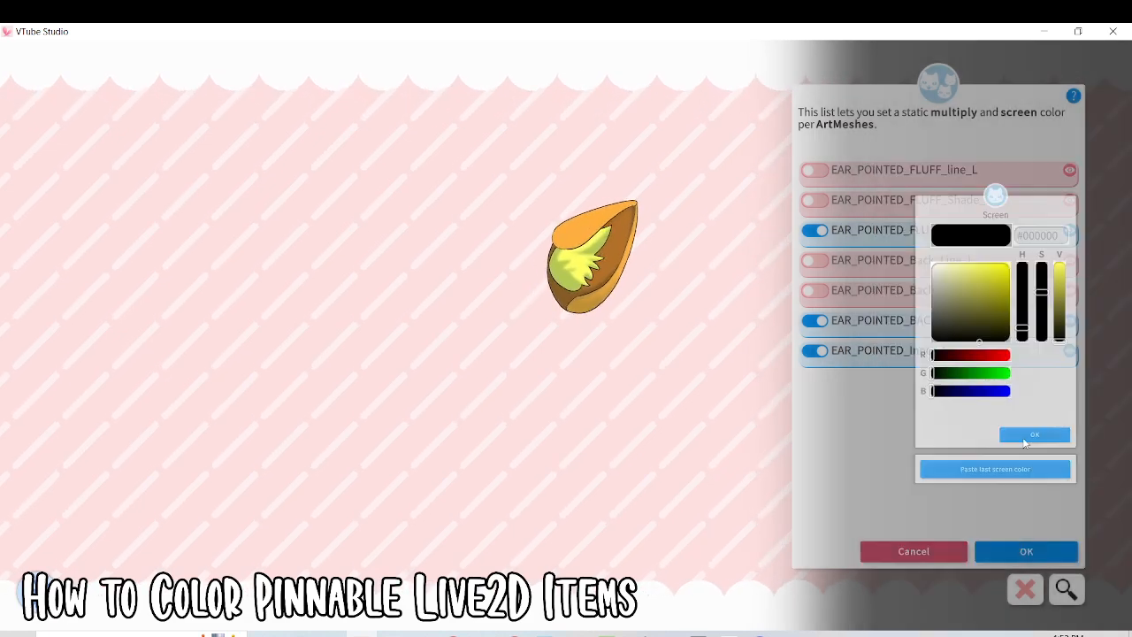
# Step: Enable custom coloring for EAR_POINTED_Back_Shade_L and EAR_POINTED_FLUFF_Shade_L with fully transparent multiply colors, and apply the ArtMesh colors
pyautogui.click(817, 291)
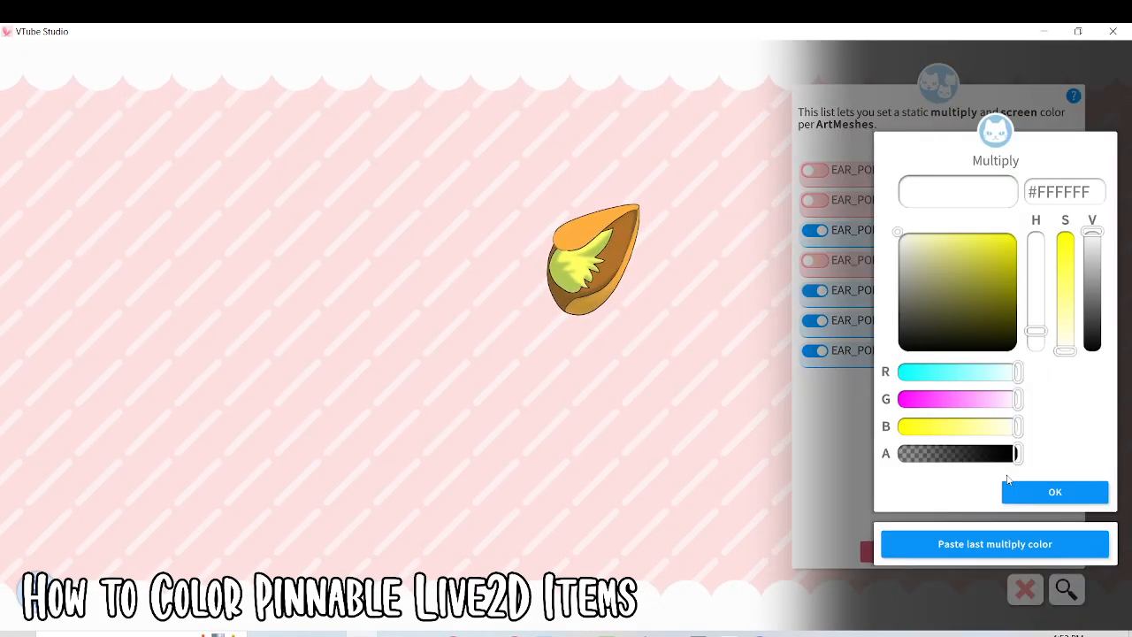
pyautogui.click(1054, 491)
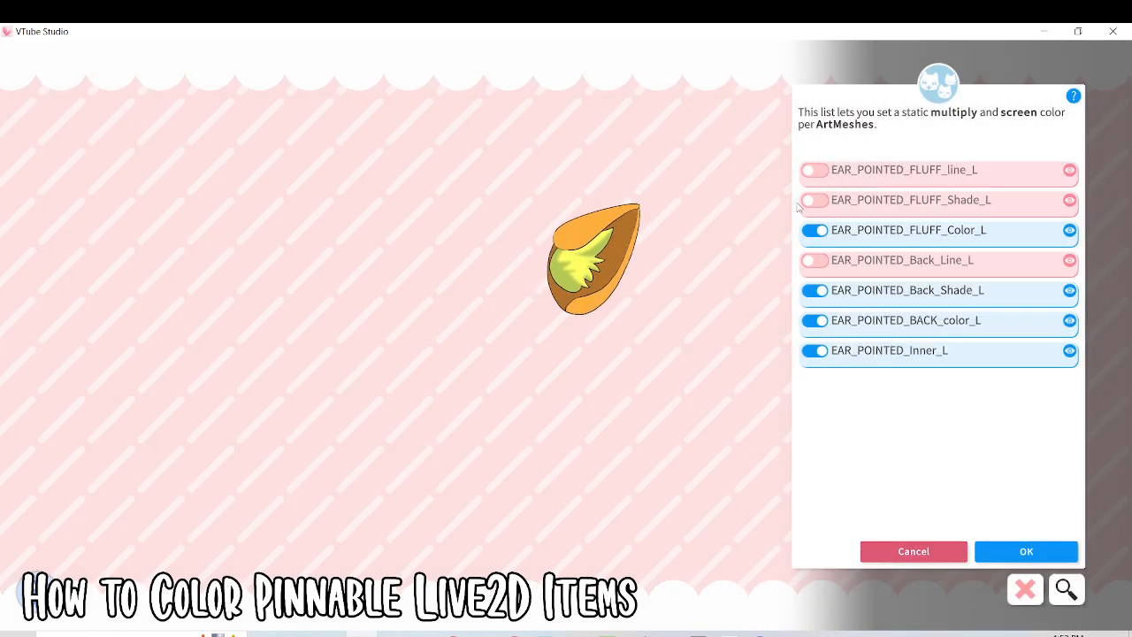
pyautogui.click(811, 200)
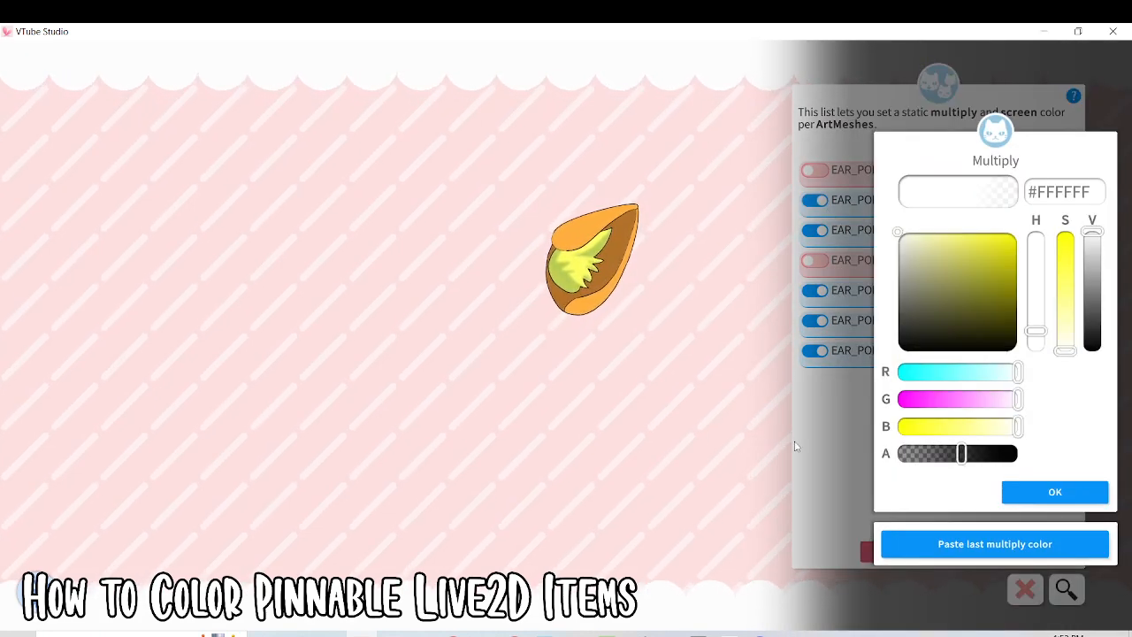
pyautogui.click(1054, 492)
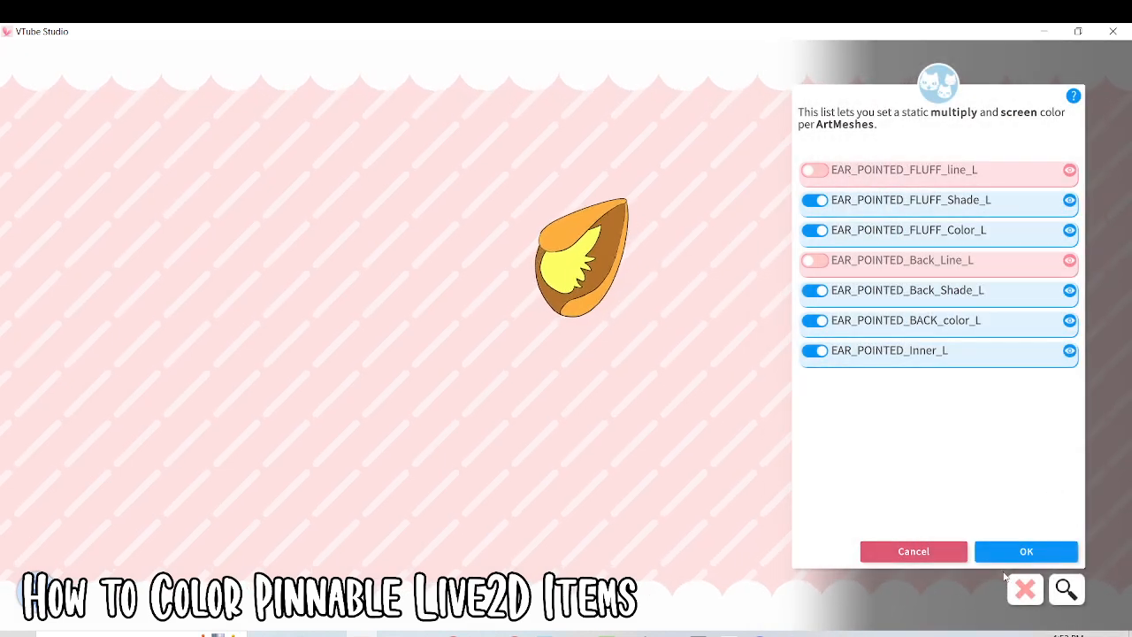
pyautogui.click(1026, 552)
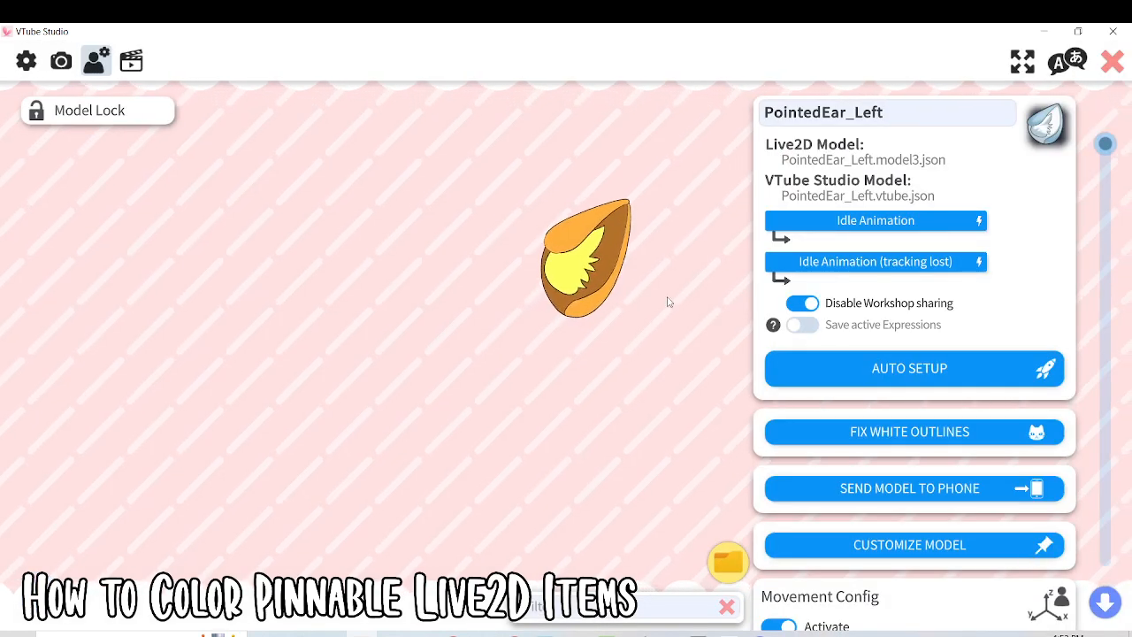
# Step: Run the white outline fix on the PointedEar_Left model and accept overwriting its textures
pyautogui.scroll(5, 668, 303)
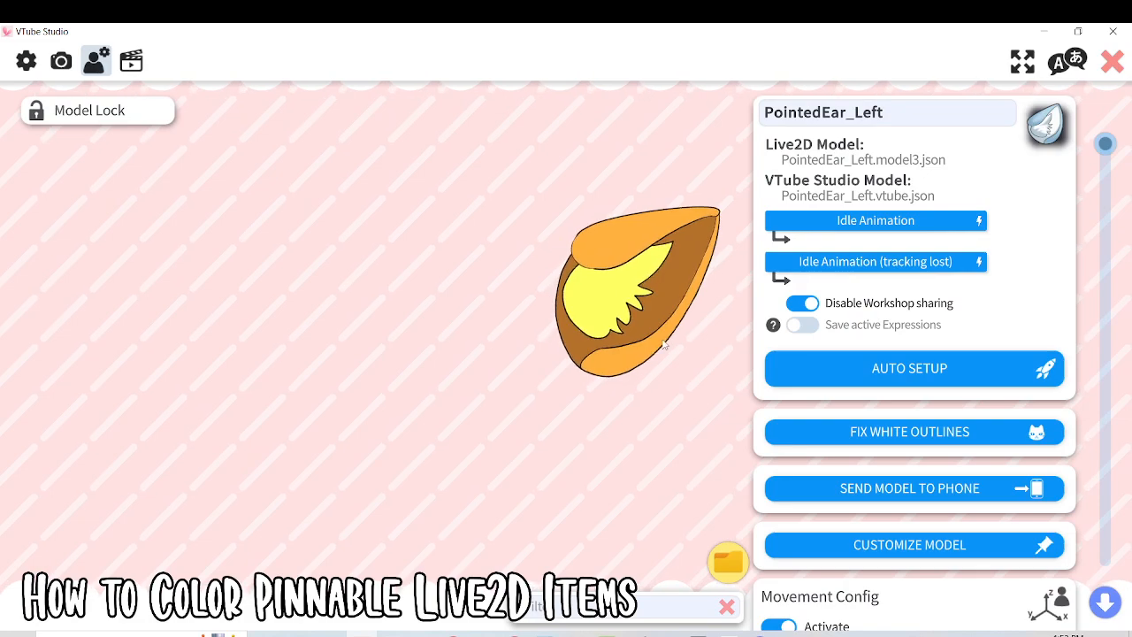
pyautogui.click(904, 433)
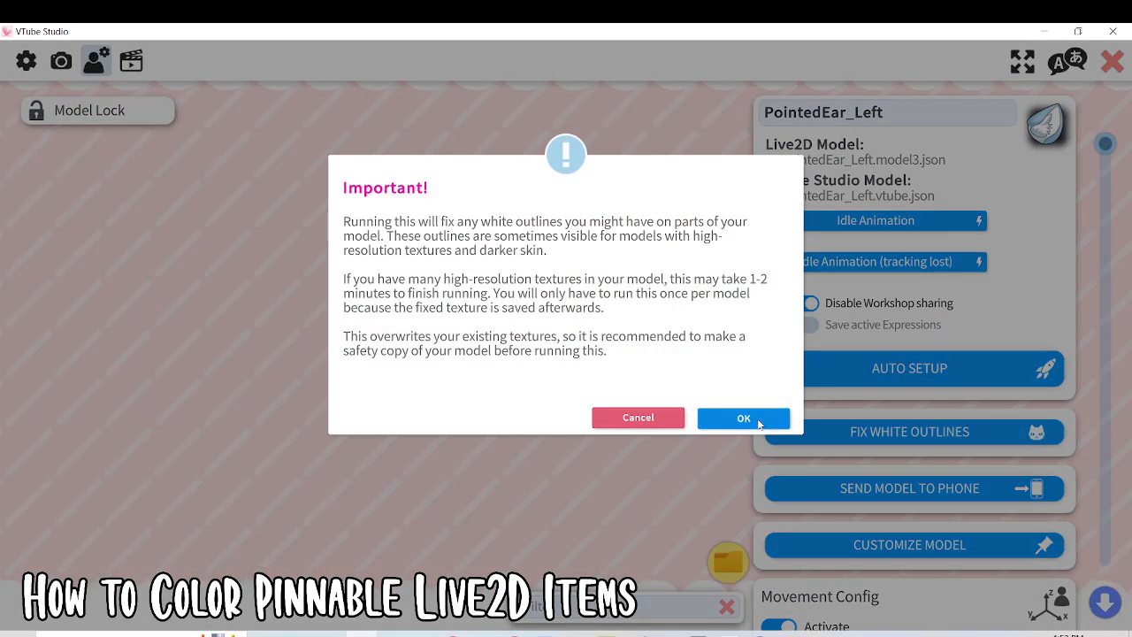
pyautogui.click(757, 423)
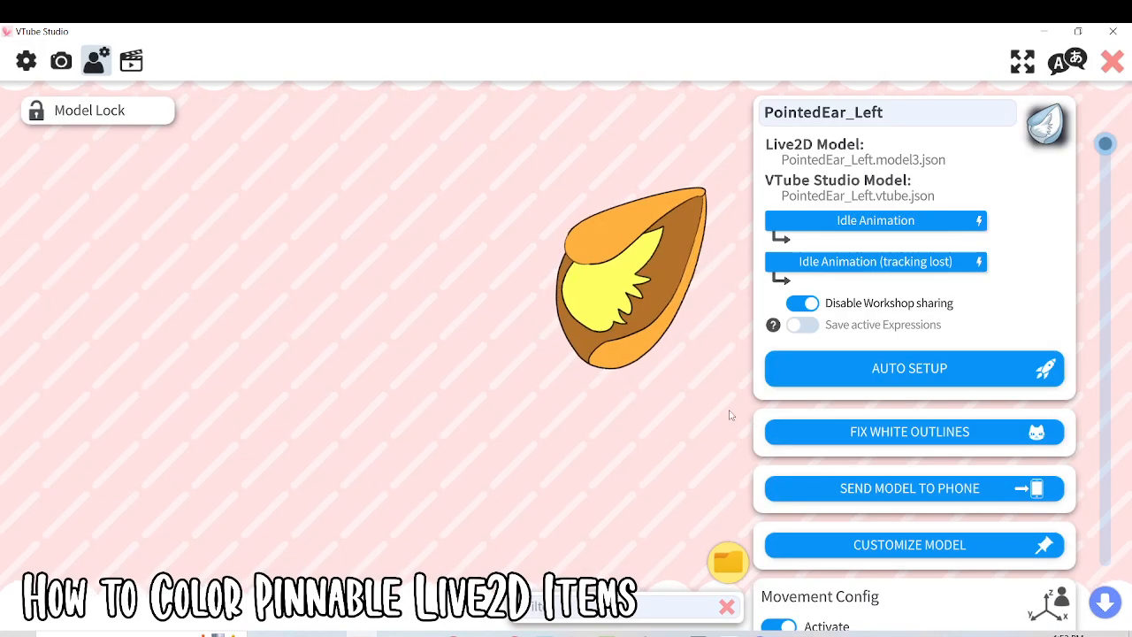
pyautogui.scroll(-5, 650, 372)
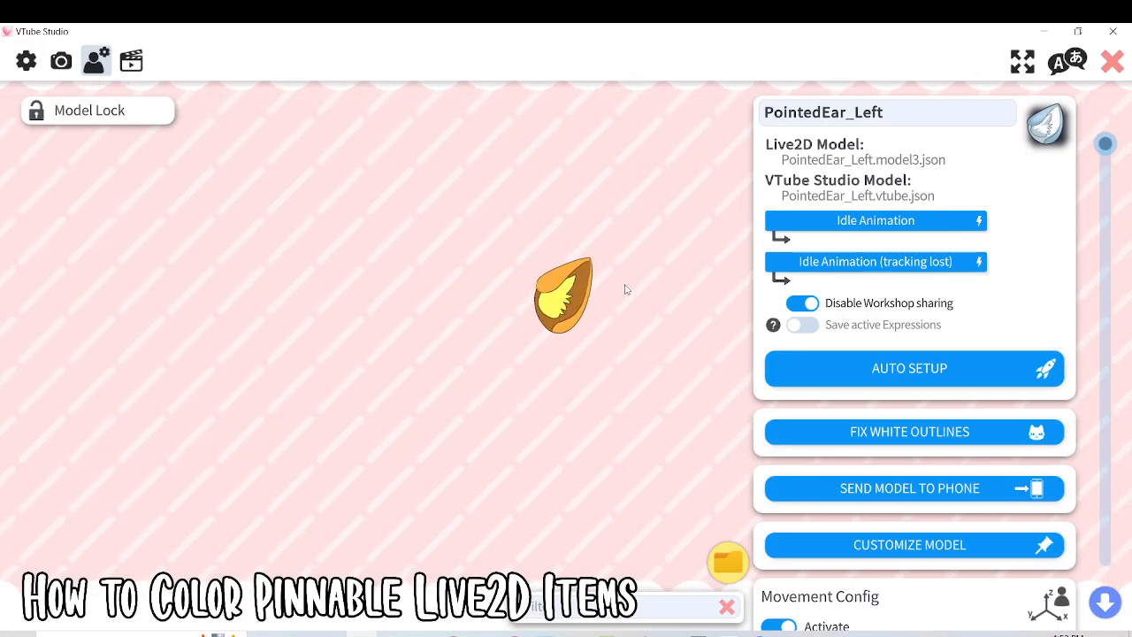
# Step: Add a new hotkey to the PointedEar_Left model and name it CustomModelAColors
pyautogui.click(131, 61)
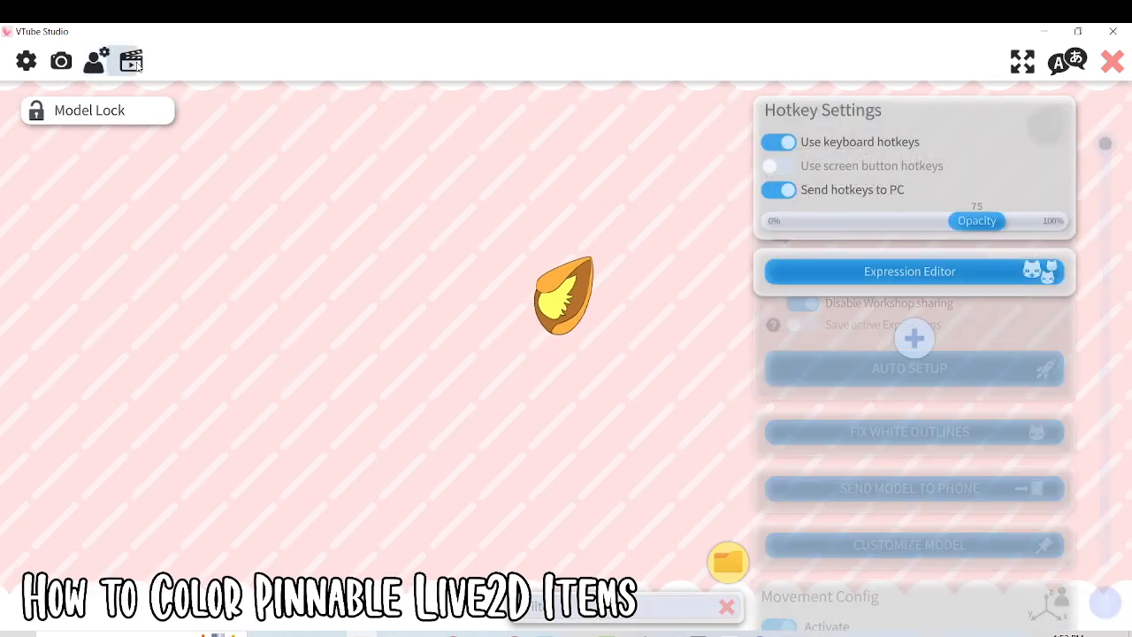
pyautogui.click(916, 340)
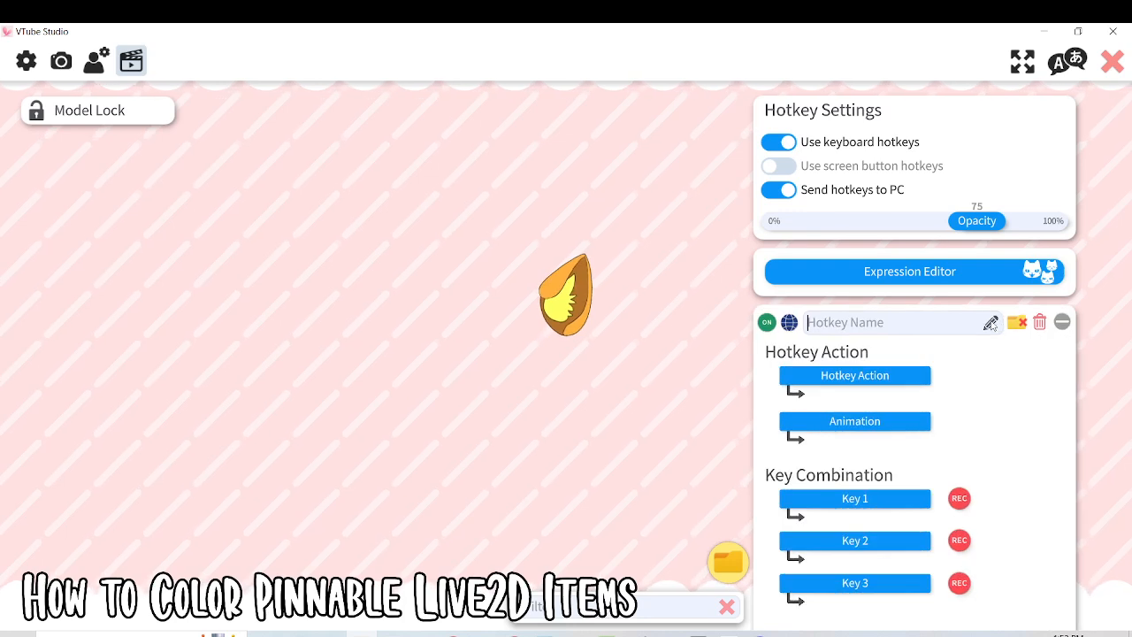
pyautogui.write('Cu')
pyautogui.press('BackSpace')
pyautogui.write('yst')
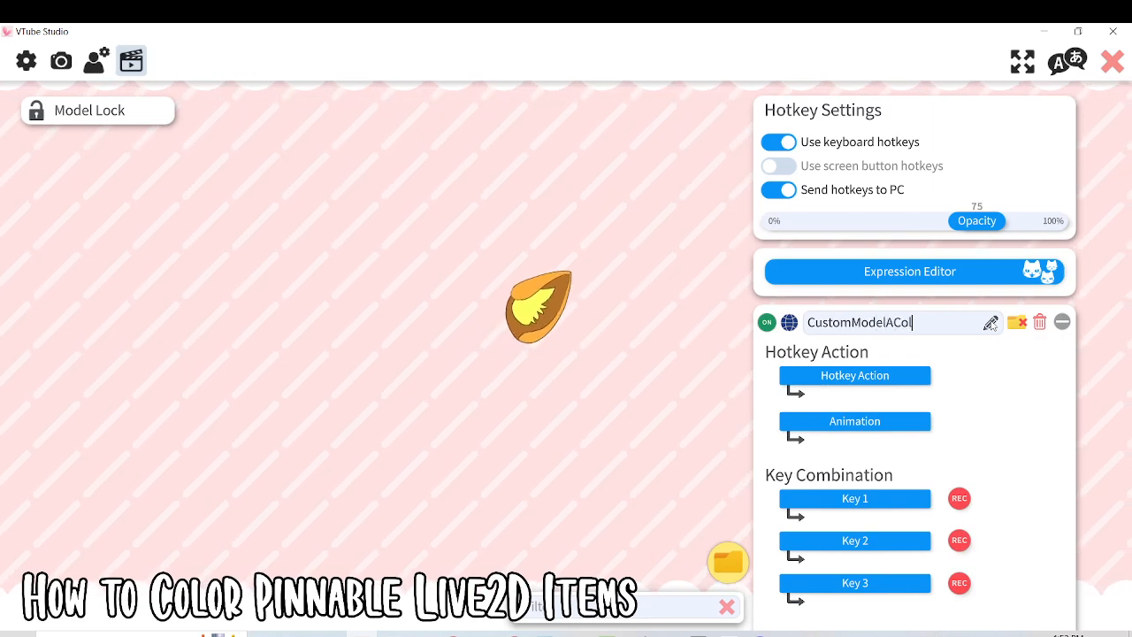
# Step: Assign the ArtMesh Color Preset action to the CustomModelAColors hotkey and close the settings
pyautogui.click(911, 376)
pyautogui.scroll(-2, 496, 426)
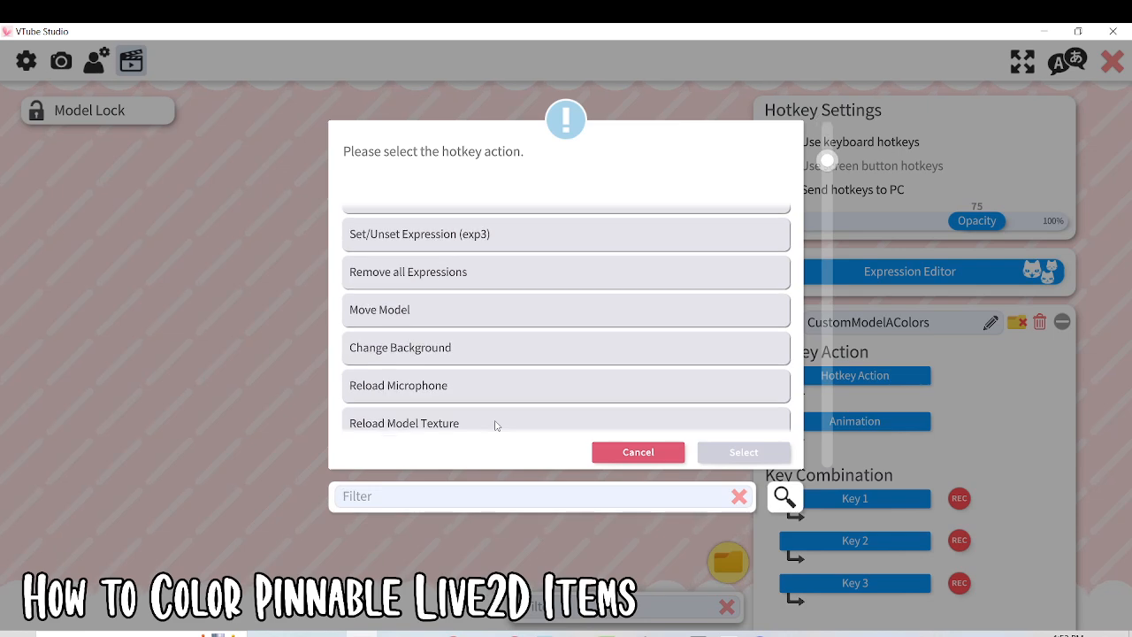
pyautogui.write('ar')
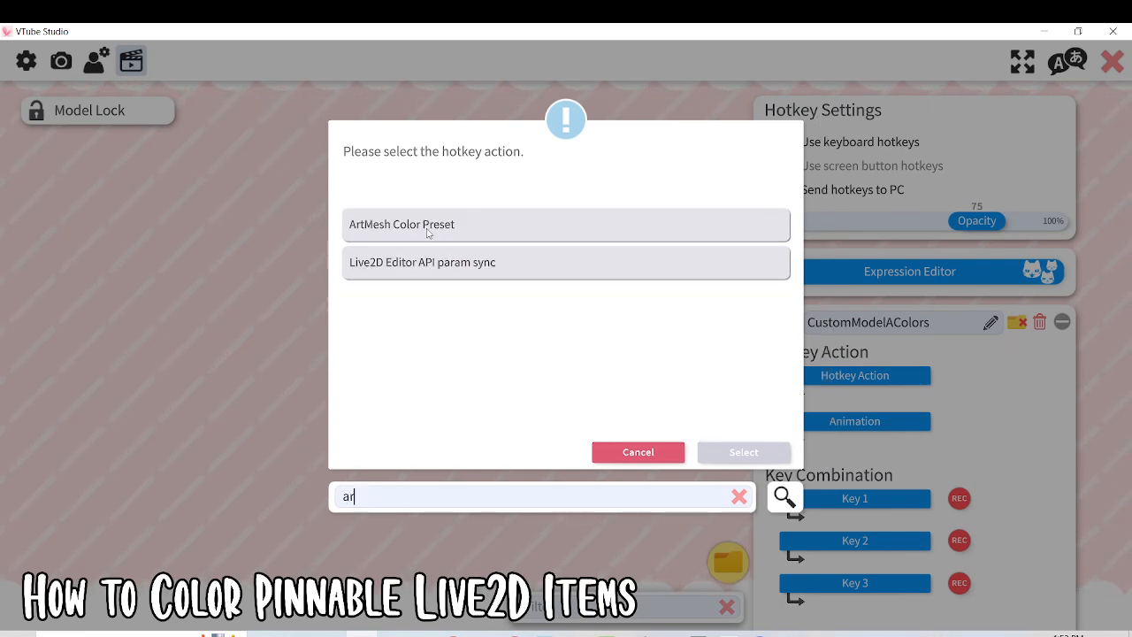
pyautogui.click(427, 225)
pyautogui.click(743, 452)
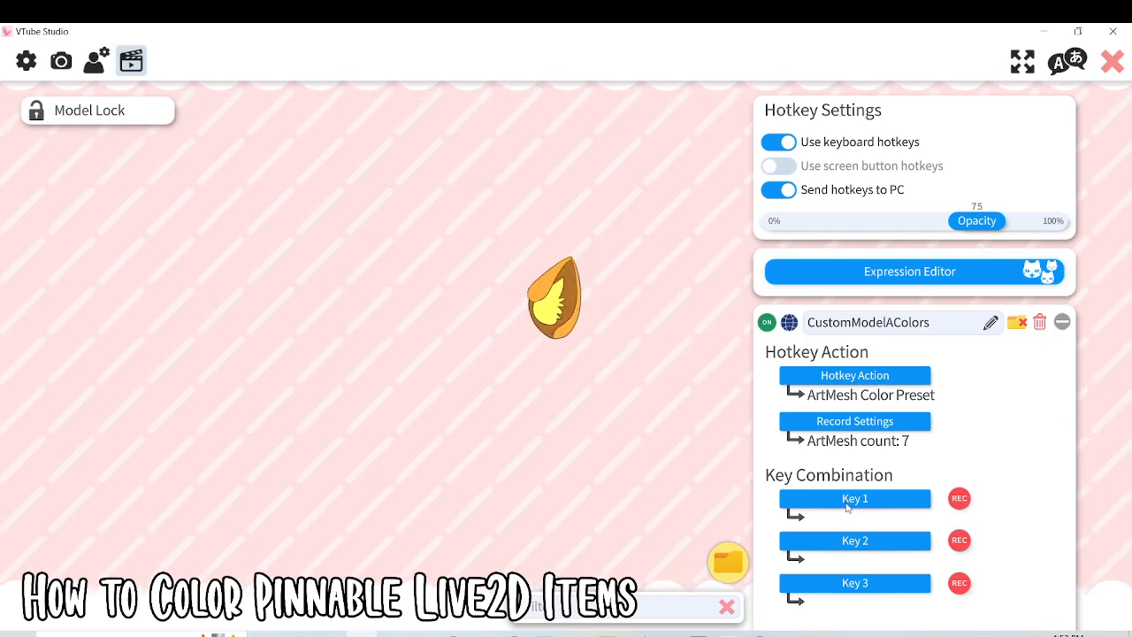
pyautogui.click(1064, 323)
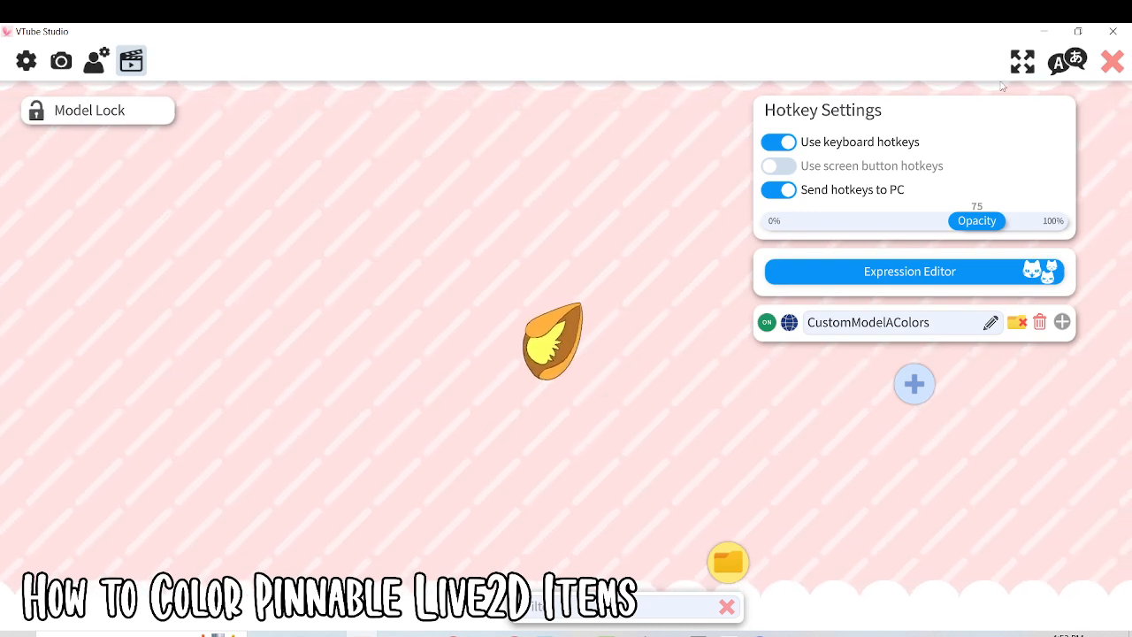
pyautogui.click(1109, 62)
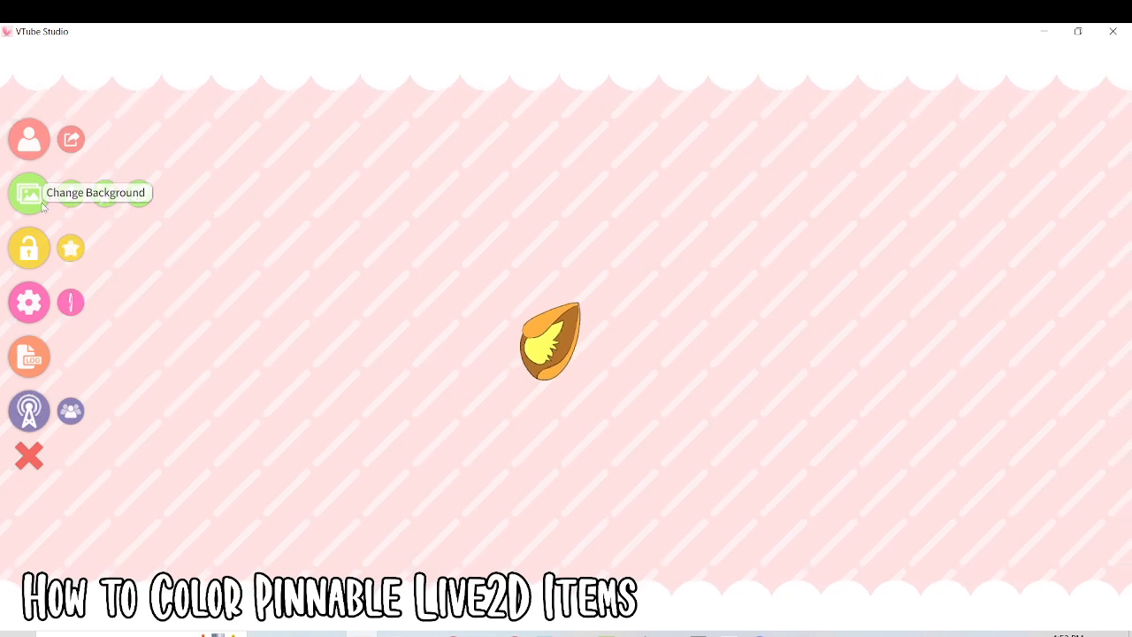
# Step: Load the current PointedEar_Left model as a Live2D item, copying it into the Items folder, and place it left of the model
pyautogui.click(69, 197)
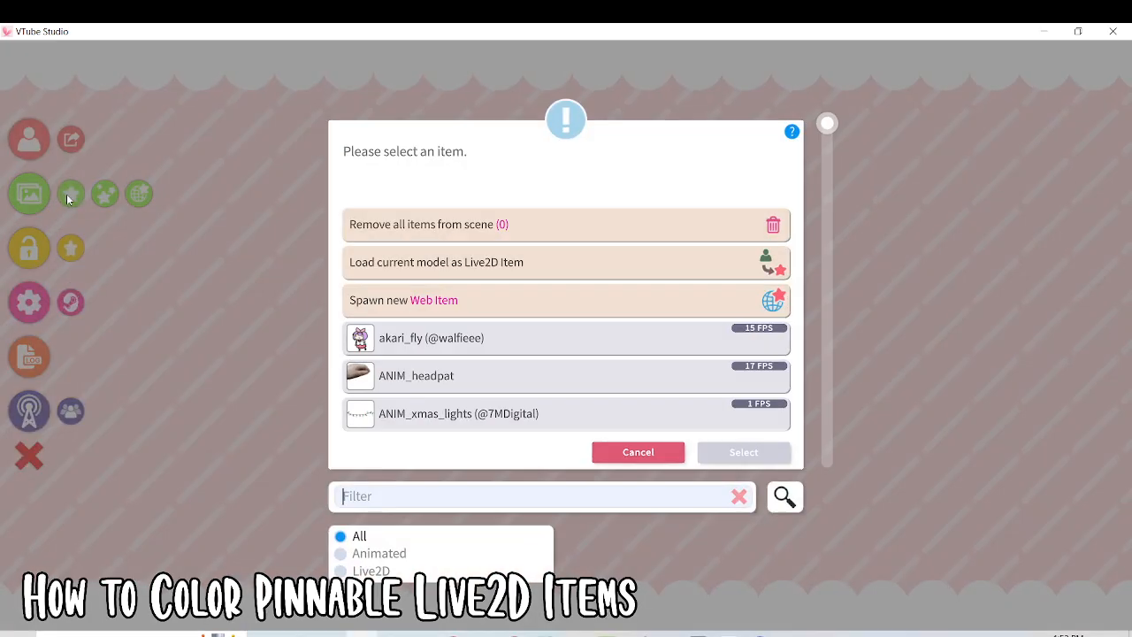
pyautogui.click(424, 265)
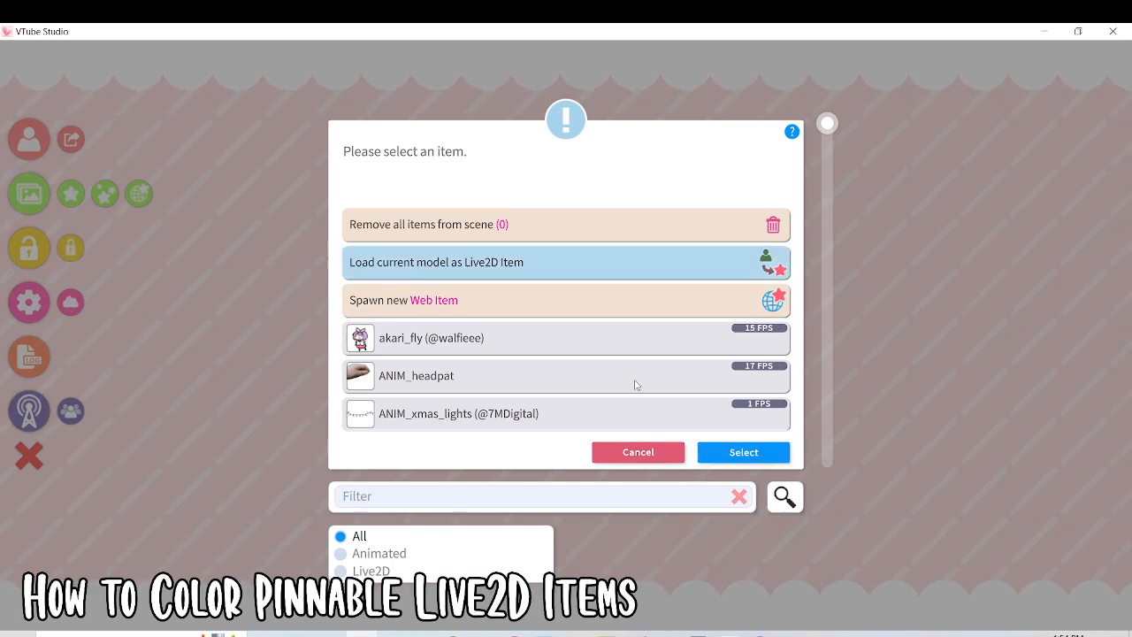
pyautogui.click(742, 453)
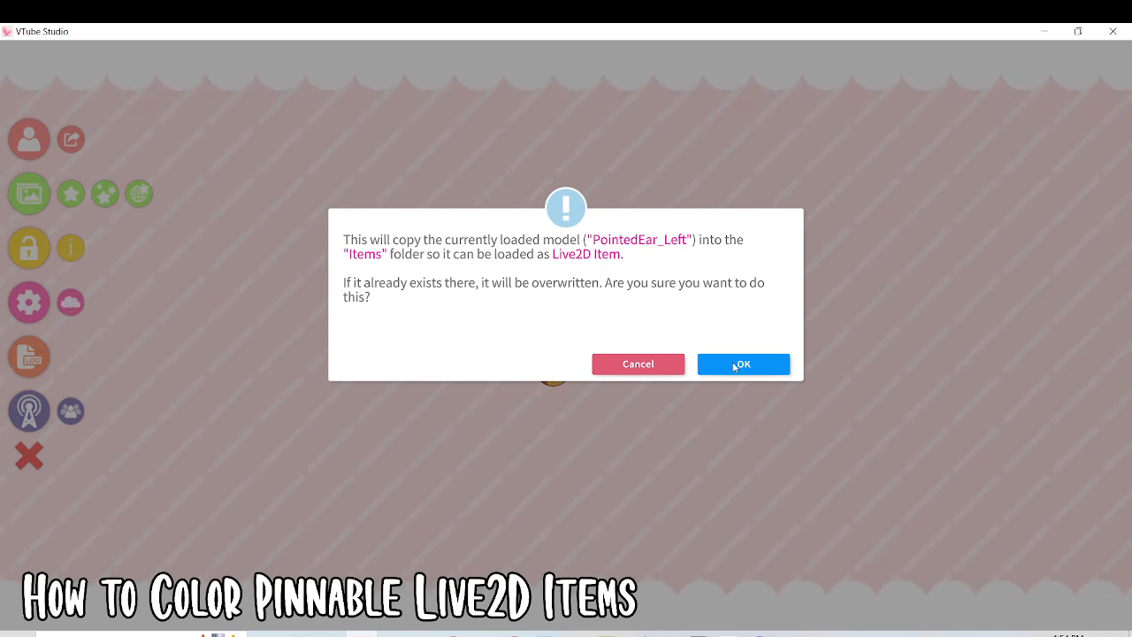
pyautogui.click(734, 366)
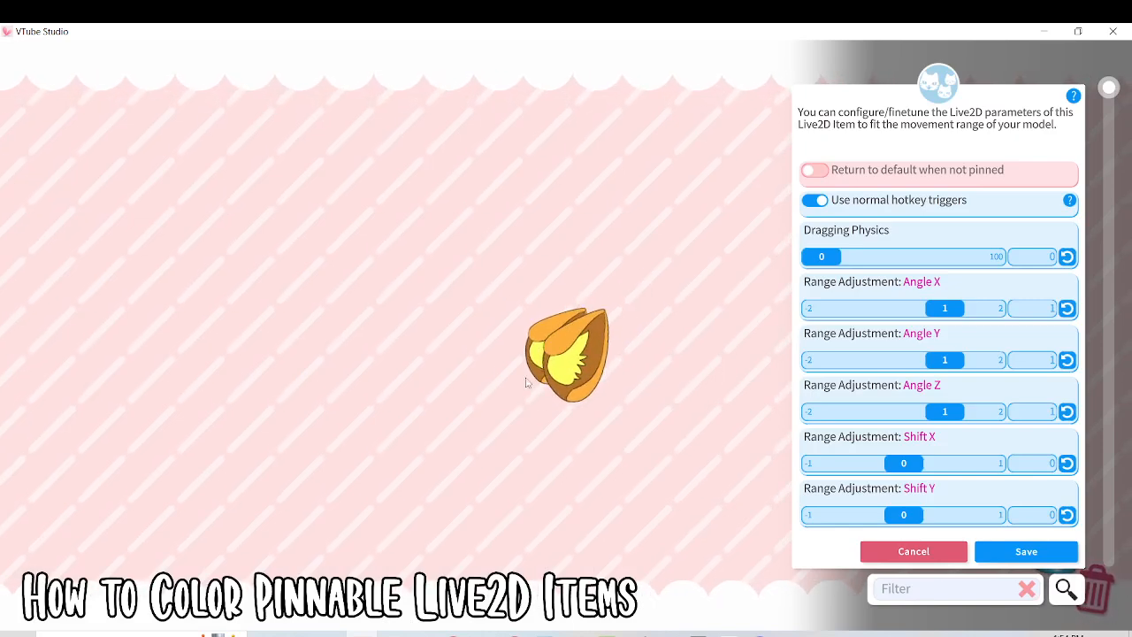
pyautogui.moveTo(526, 382); pyautogui.dragTo(426, 348)
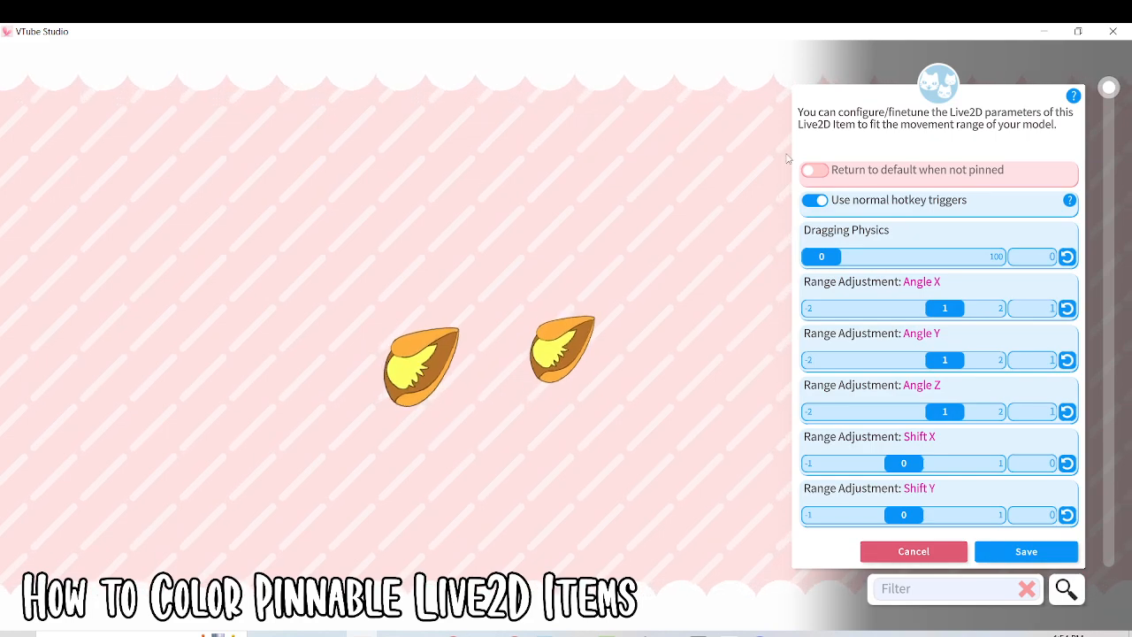
# Step: Review the item's normal hotkey trigger help, save its parameter settings, and leave its color overlays without edits
pyautogui.click(1070, 201)
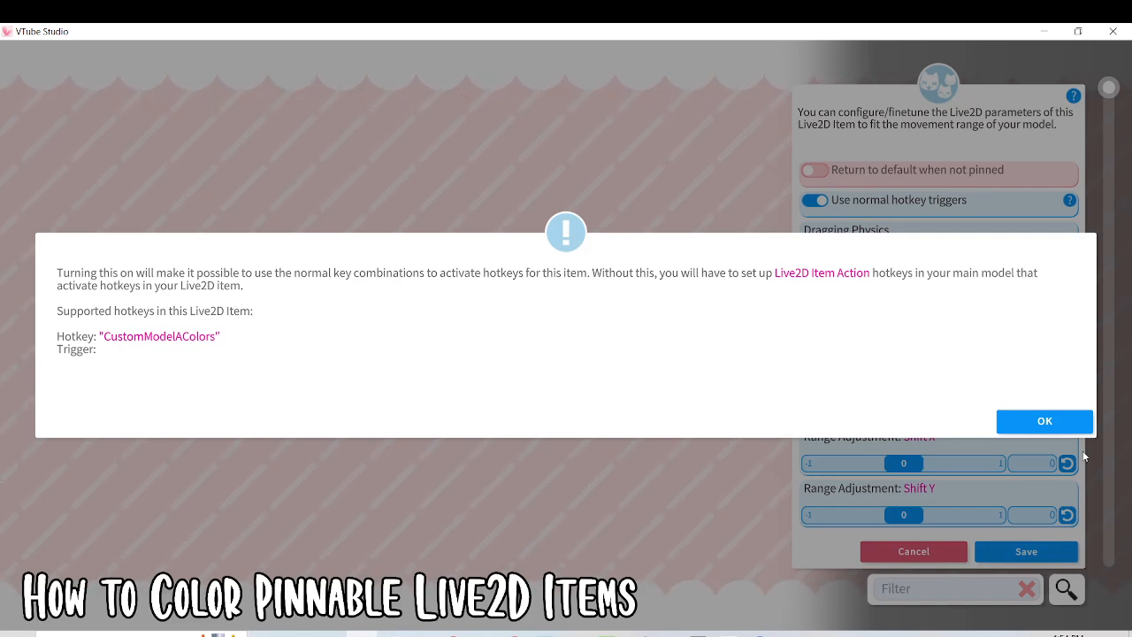
pyautogui.click(1068, 429)
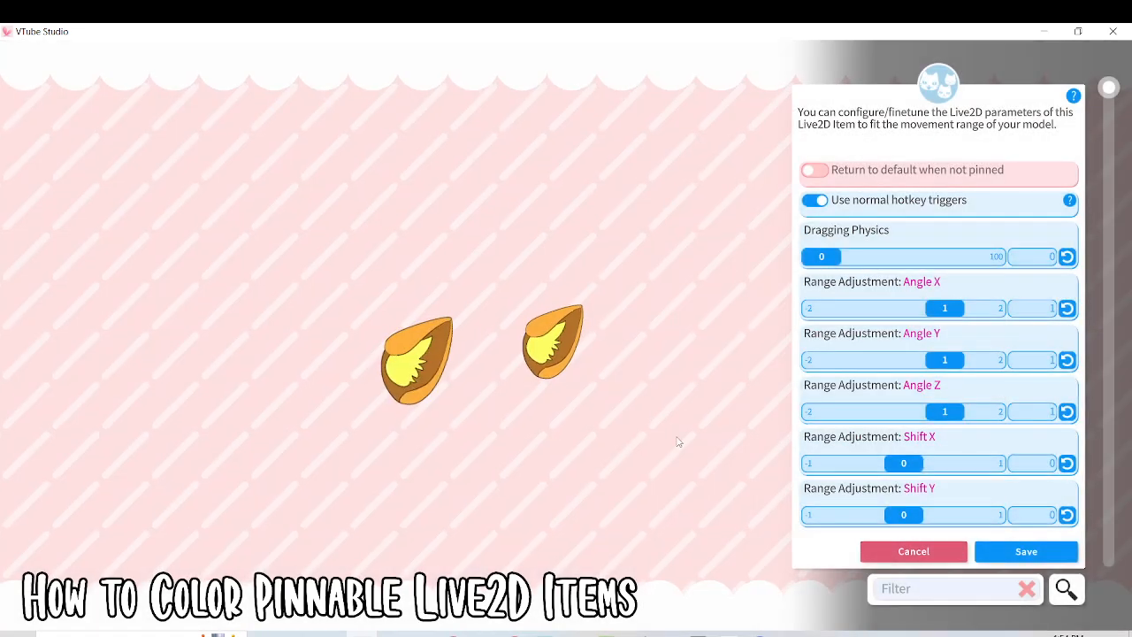
pyautogui.click(1039, 550)
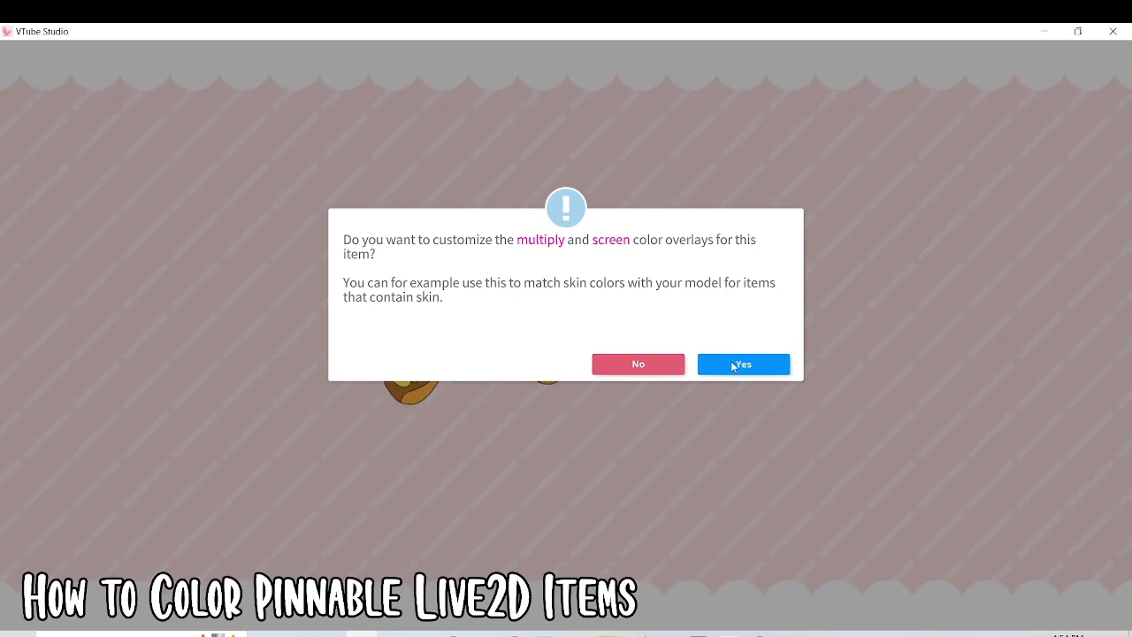
pyautogui.click(742, 364)
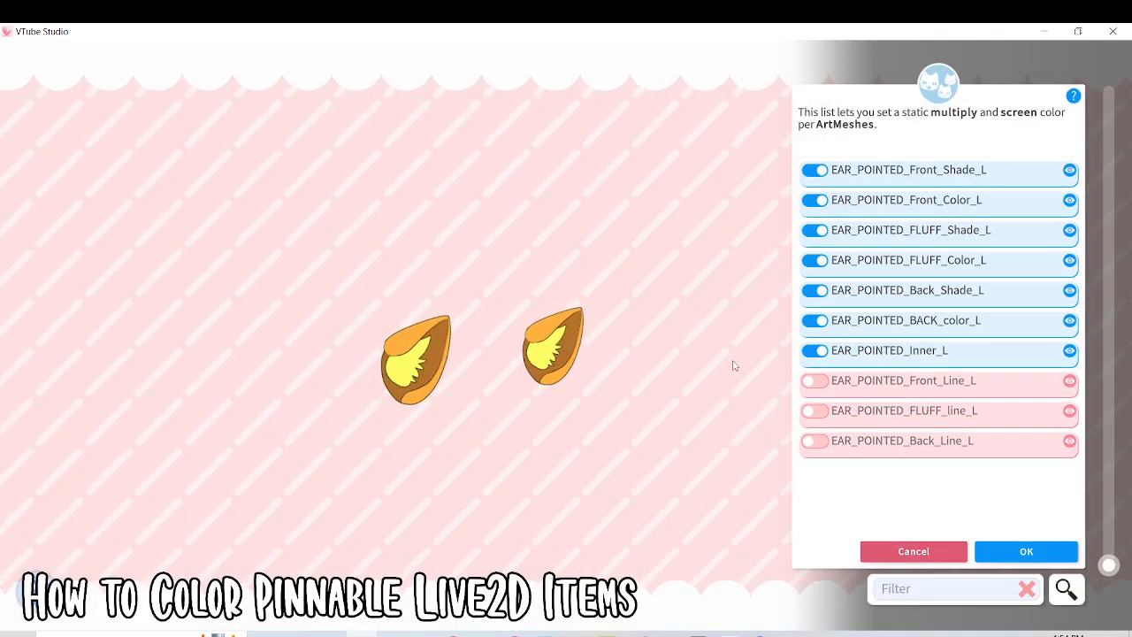
pyautogui.click(913, 551)
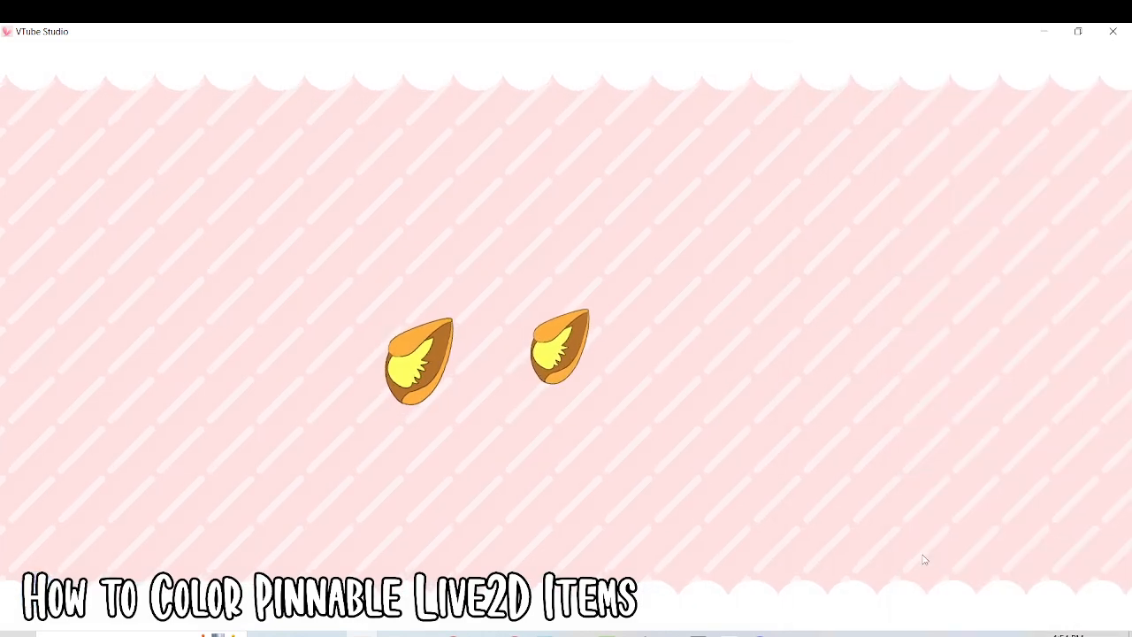
# Step: Dismiss the unreadable model file error and load the Mobian model from the model list
pyautogui.doubleClick(714, 493)
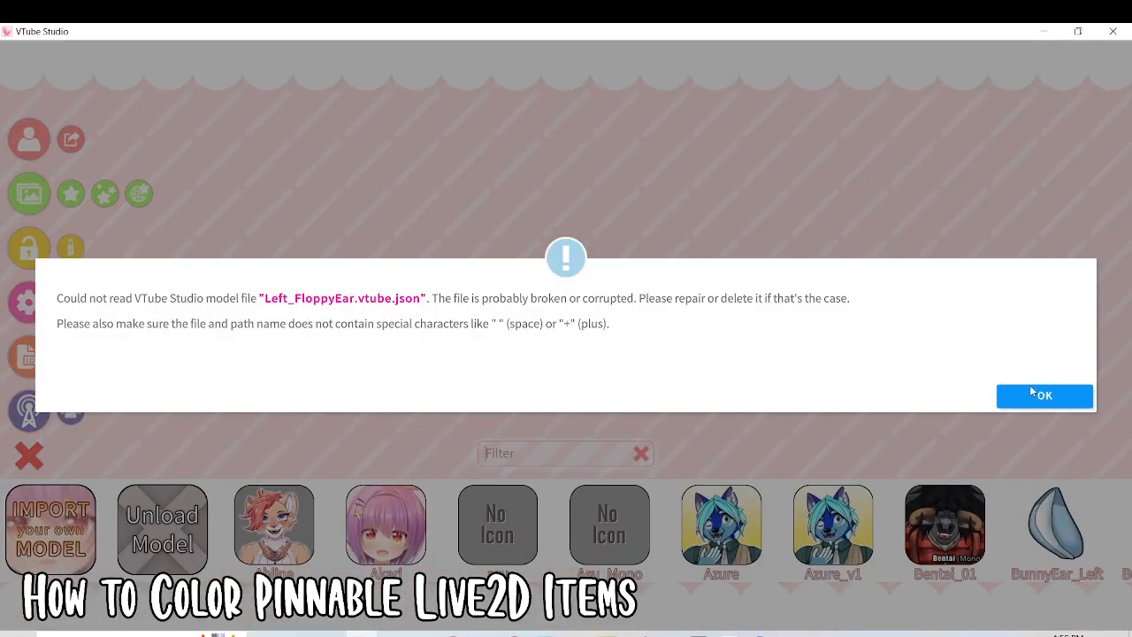
pyautogui.click(1031, 387)
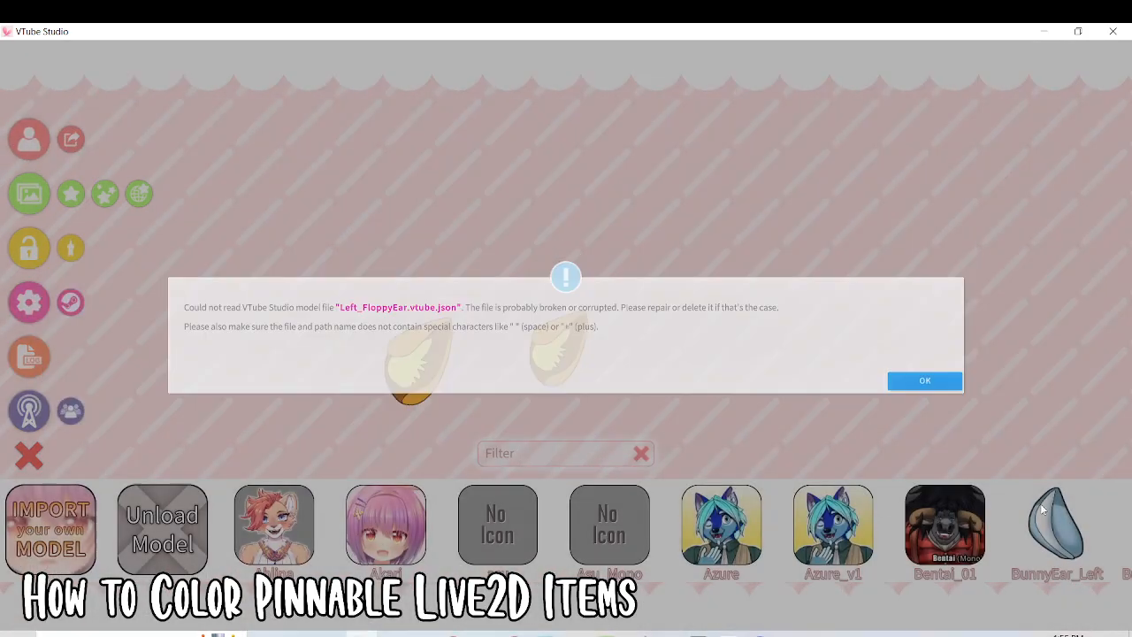
pyautogui.scroll(-10, 1040, 504)
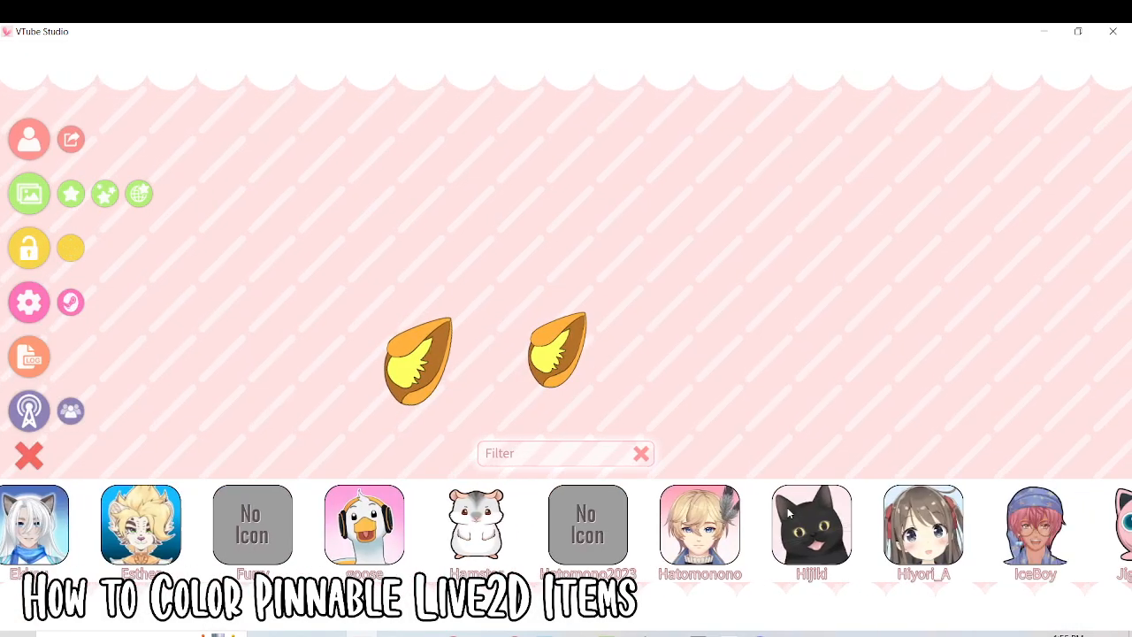
pyautogui.scroll(-10, 790, 513)
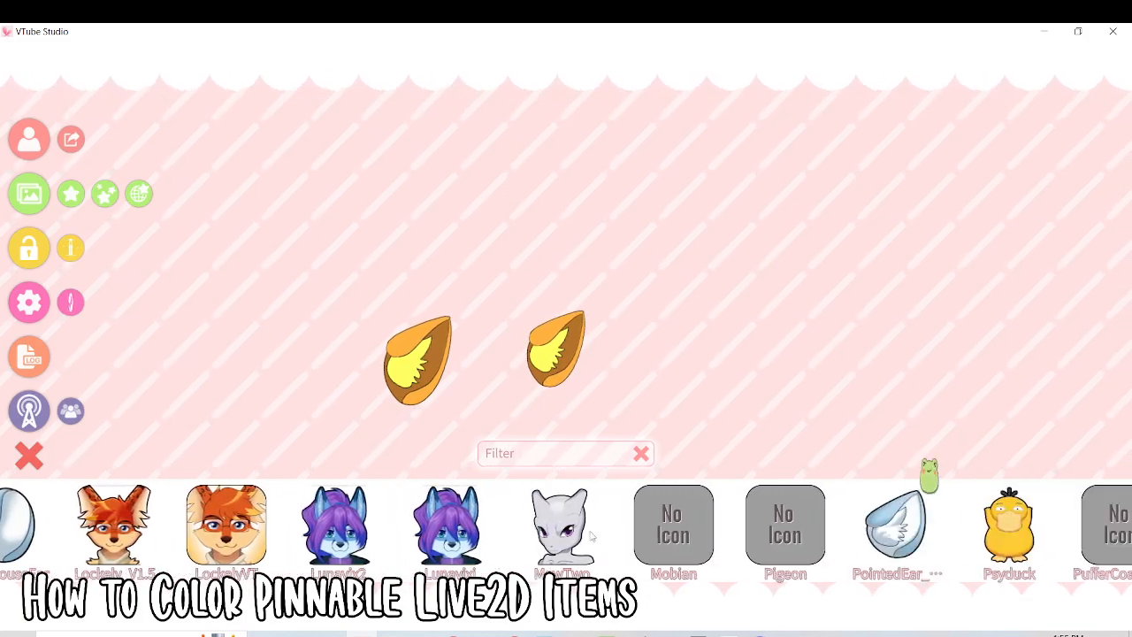
pyautogui.click(636, 529)
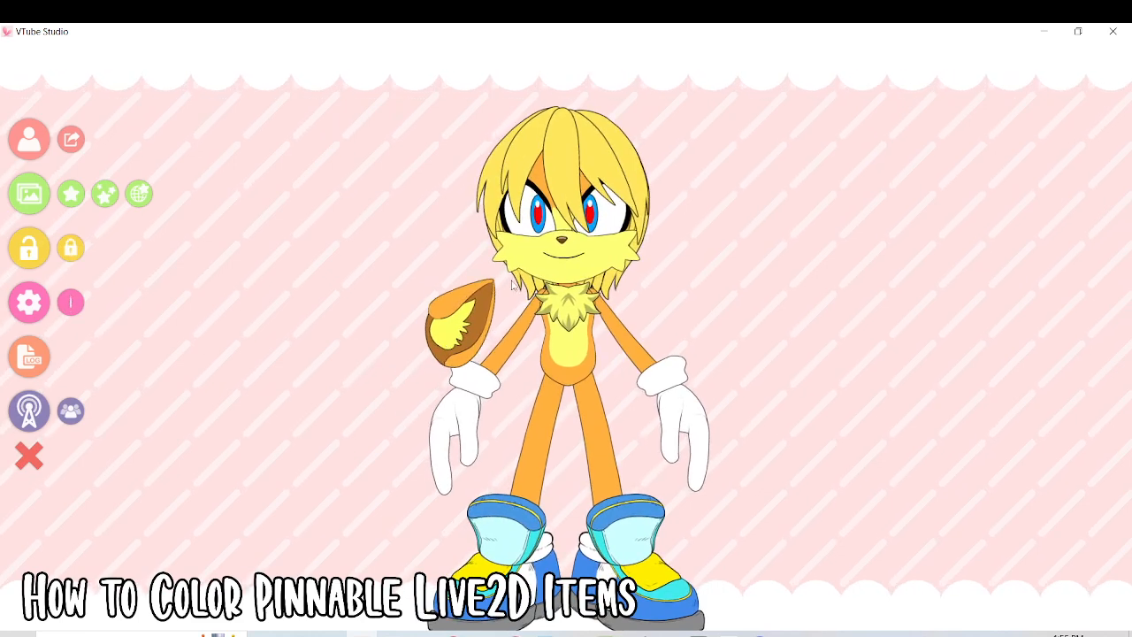
# Step: Discard the current ear item and reload PointedEar_LEft with item order 1, pinned to the model's head
pyautogui.moveTo(513, 284); pyautogui.dragTo(626, 165)
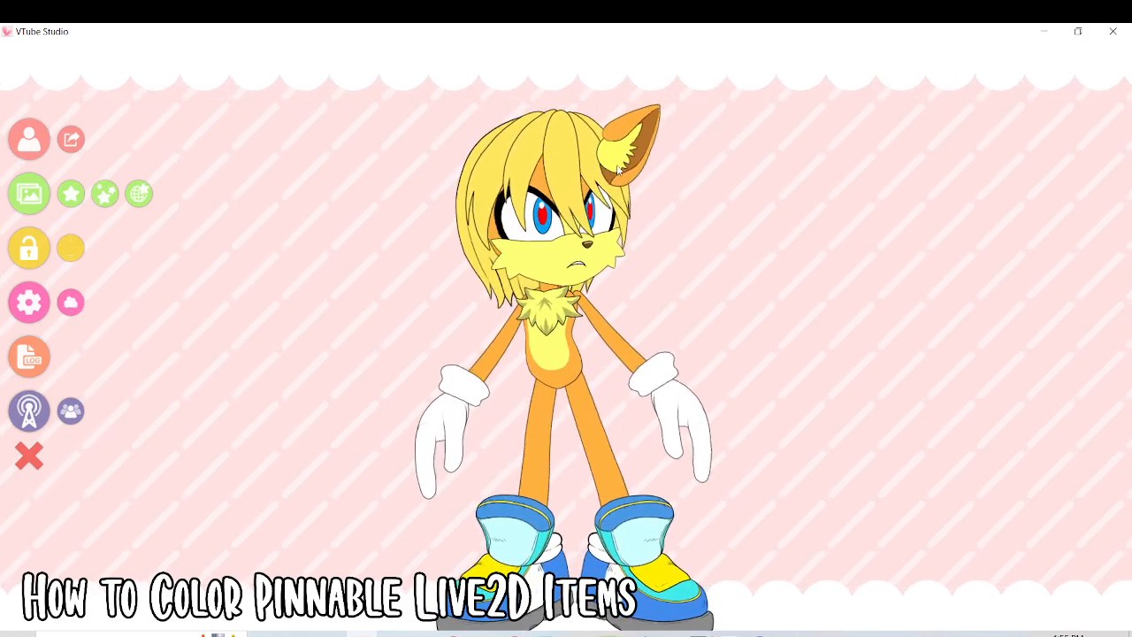
pyautogui.moveTo(672, 149); pyautogui.dragTo(1089, 583)
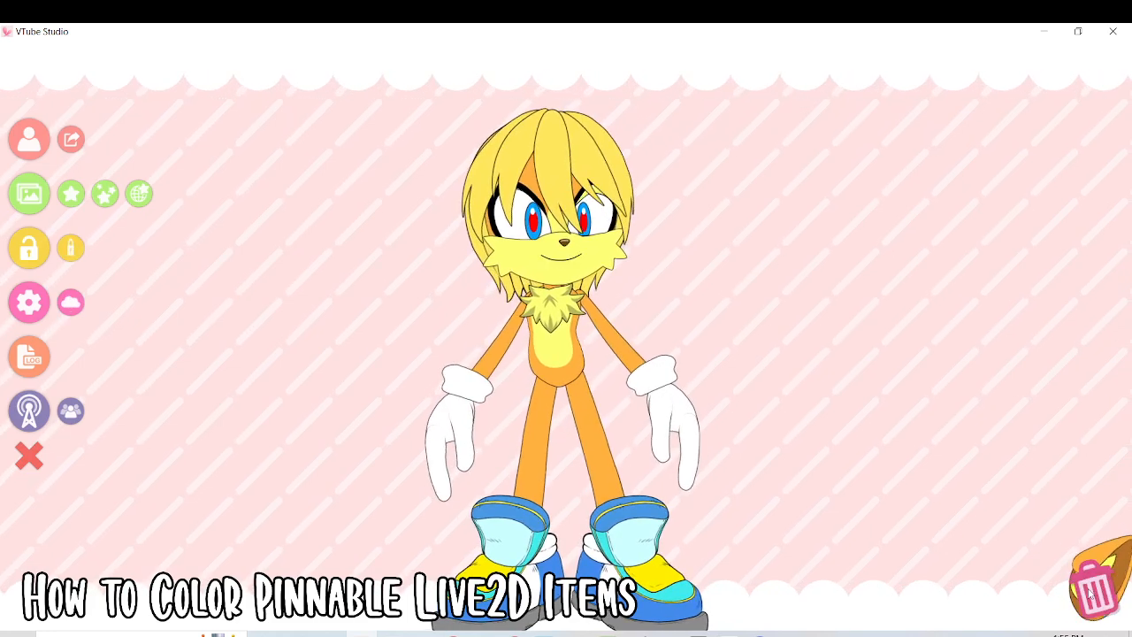
pyautogui.click(70, 247)
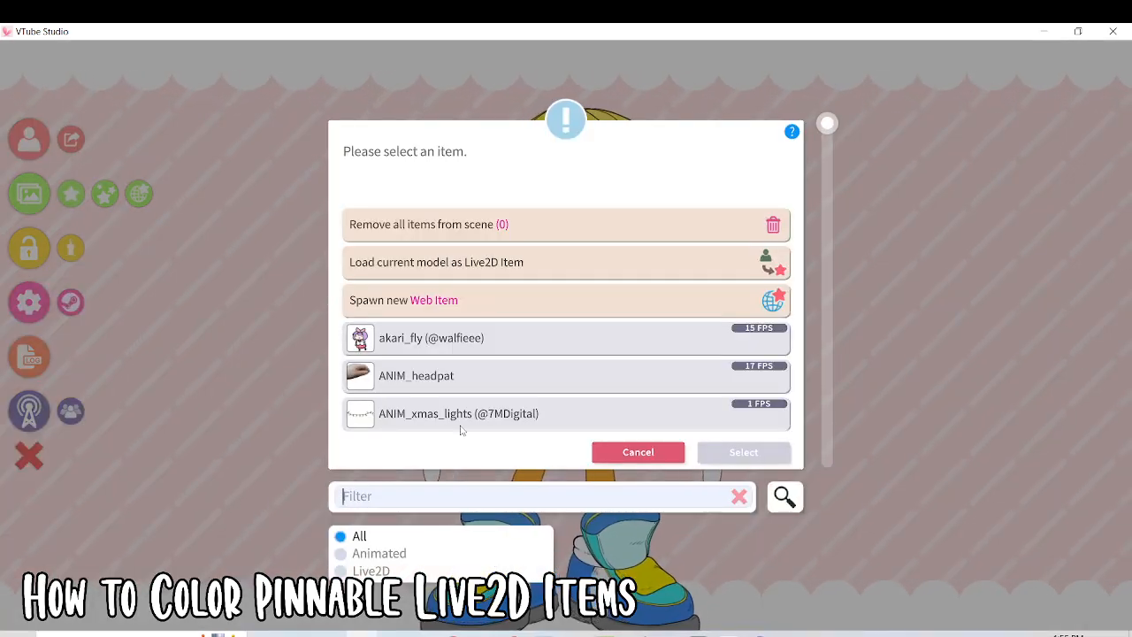
pyautogui.write('po')
pyautogui.click(399, 229)
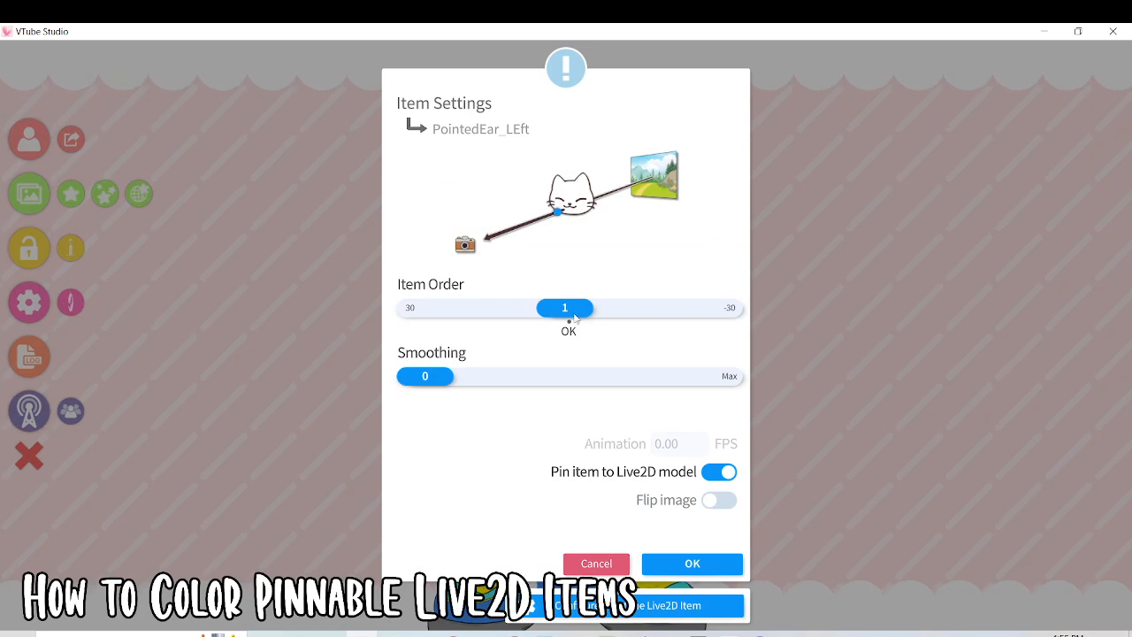
pyautogui.click(692, 564)
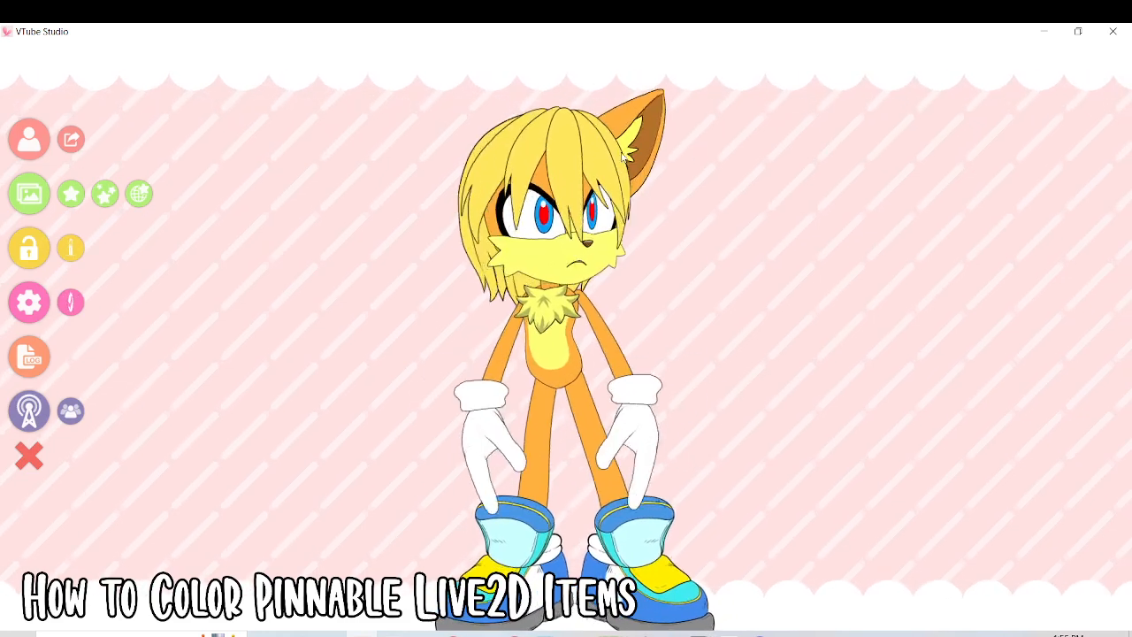
# Step: Open the Mobian model's customization for excluding ArtMeshes from item pinning
pyautogui.click(32, 141)
pyautogui.click(1044, 395)
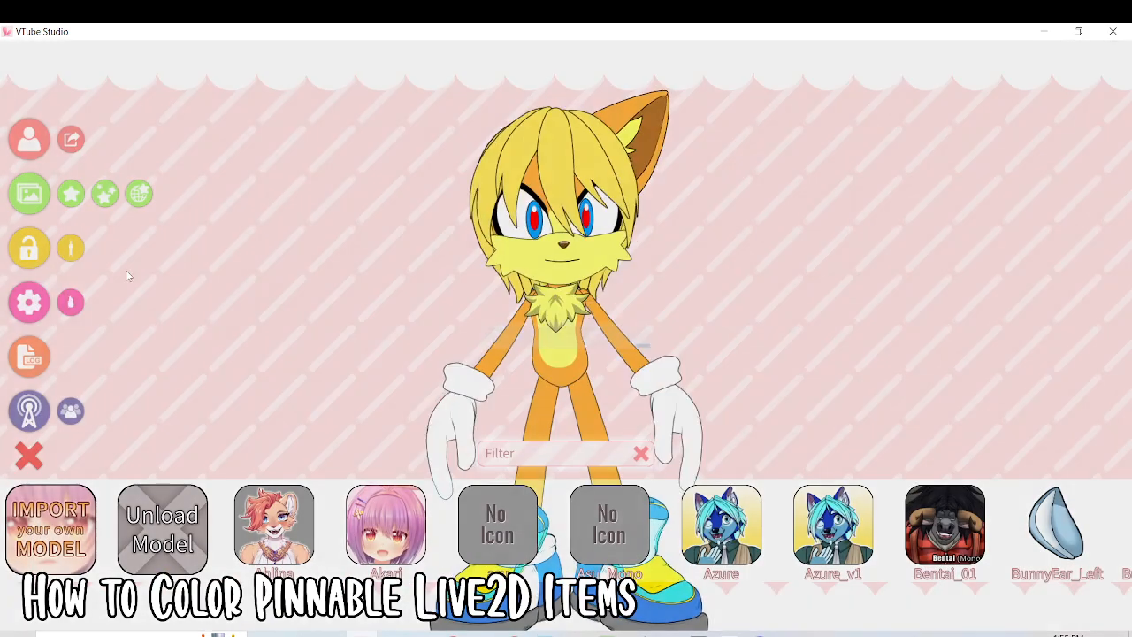
pyautogui.click(27, 302)
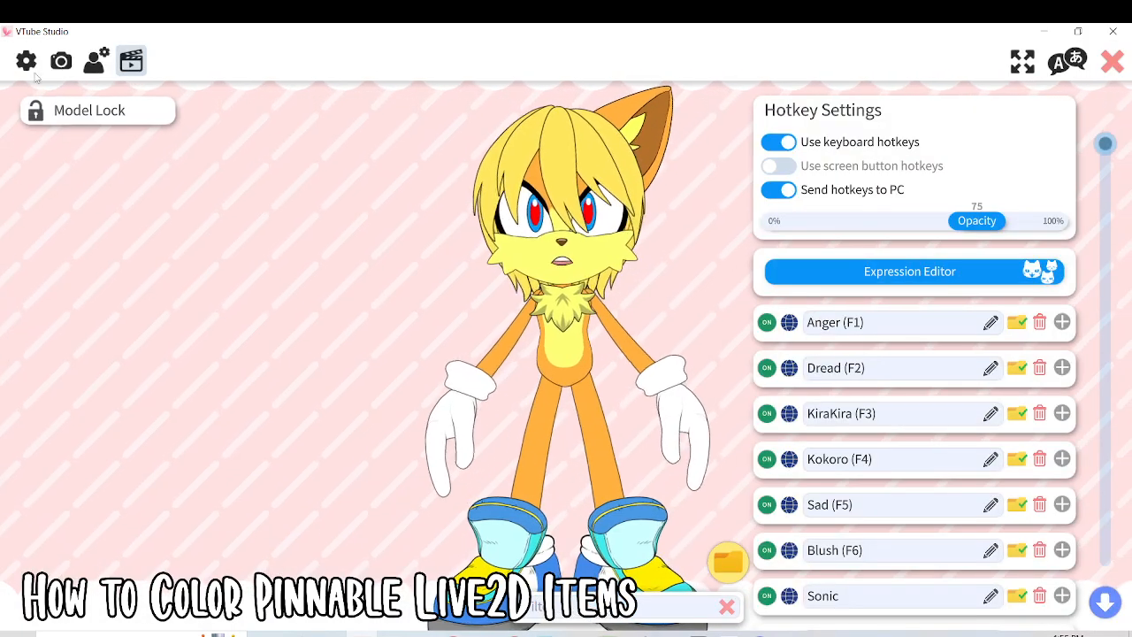
pyautogui.click(96, 61)
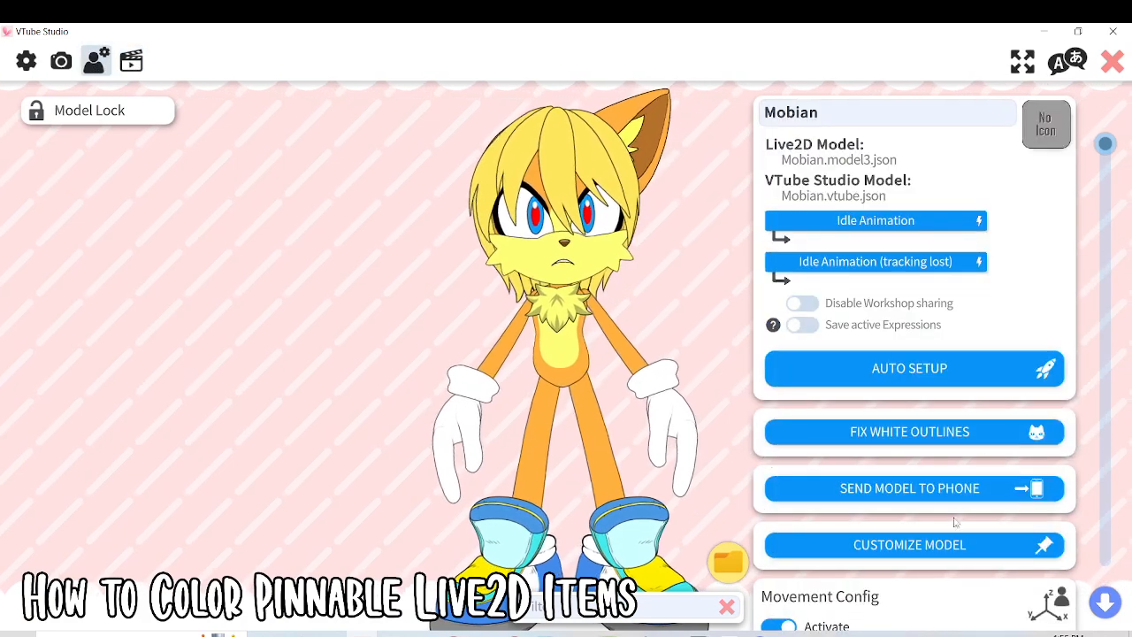
pyautogui.click(910, 545)
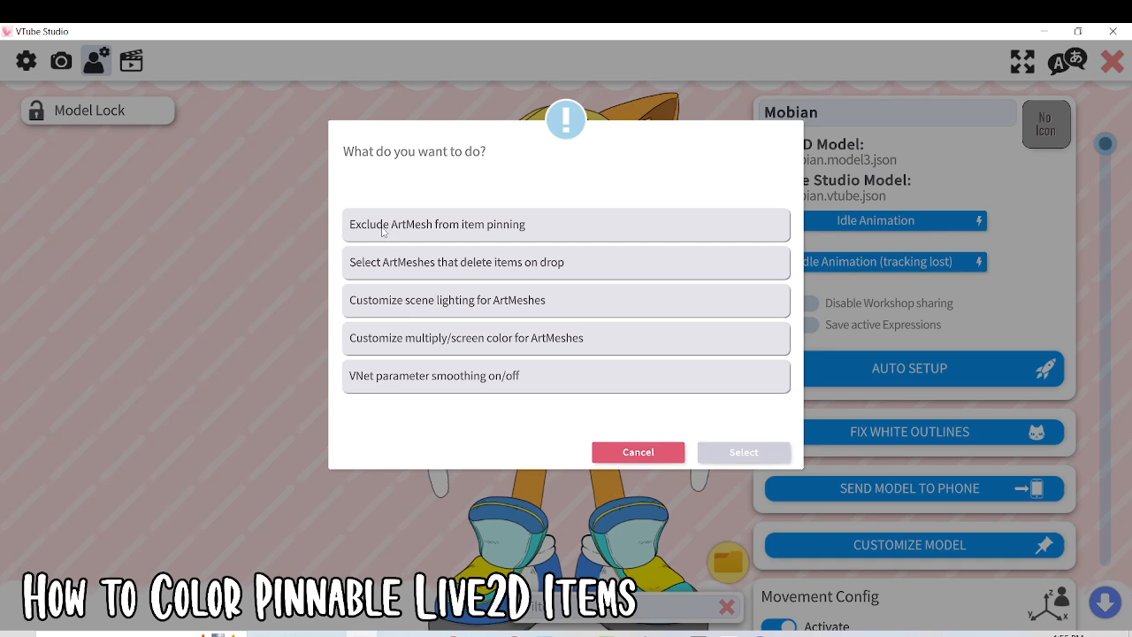
pyautogui.click(458, 233)
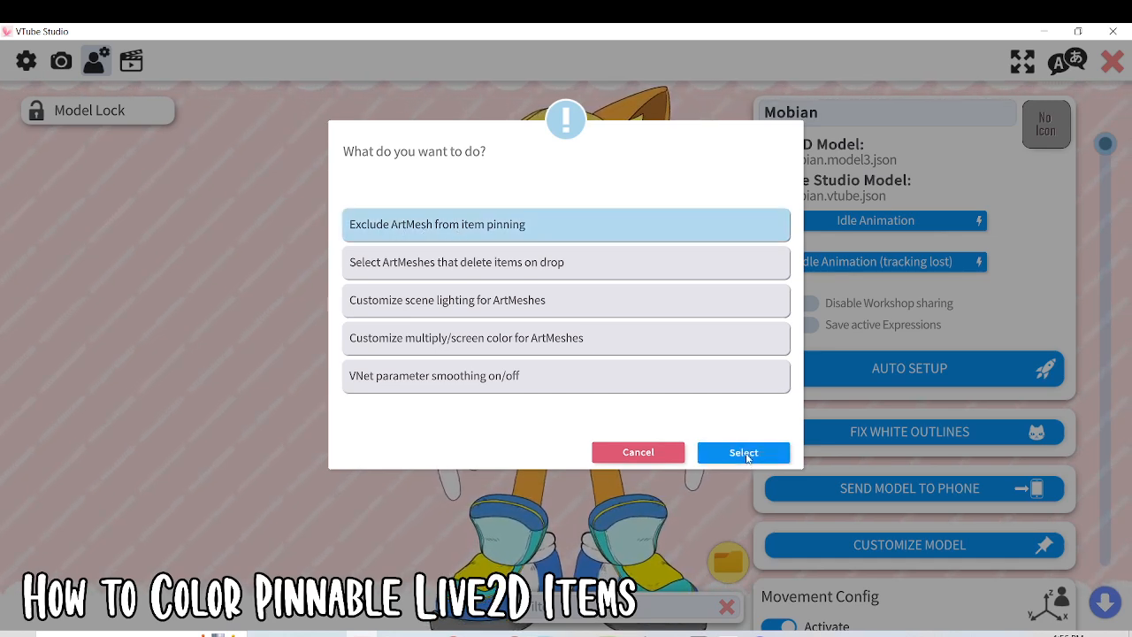
pyautogui.click(734, 450)
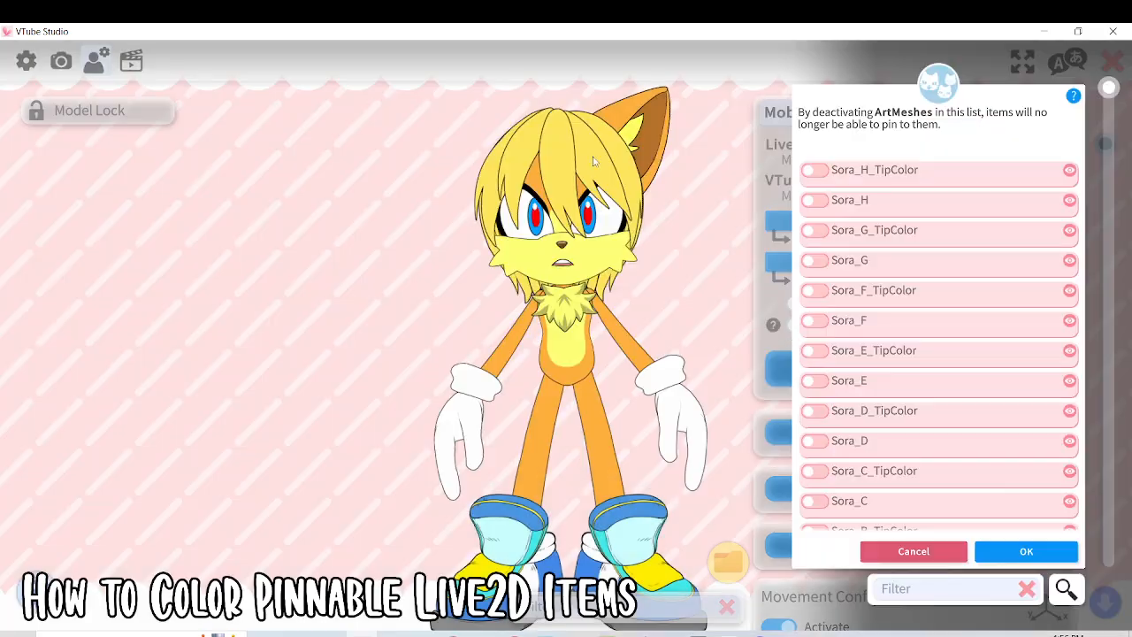
# Step: Filter the ArtMeshes by str8, adjust the item pinning setting of Str8_MidBang, and accept the list and close the settings
pyautogui.click(931, 592)
pyautogui.write('st')
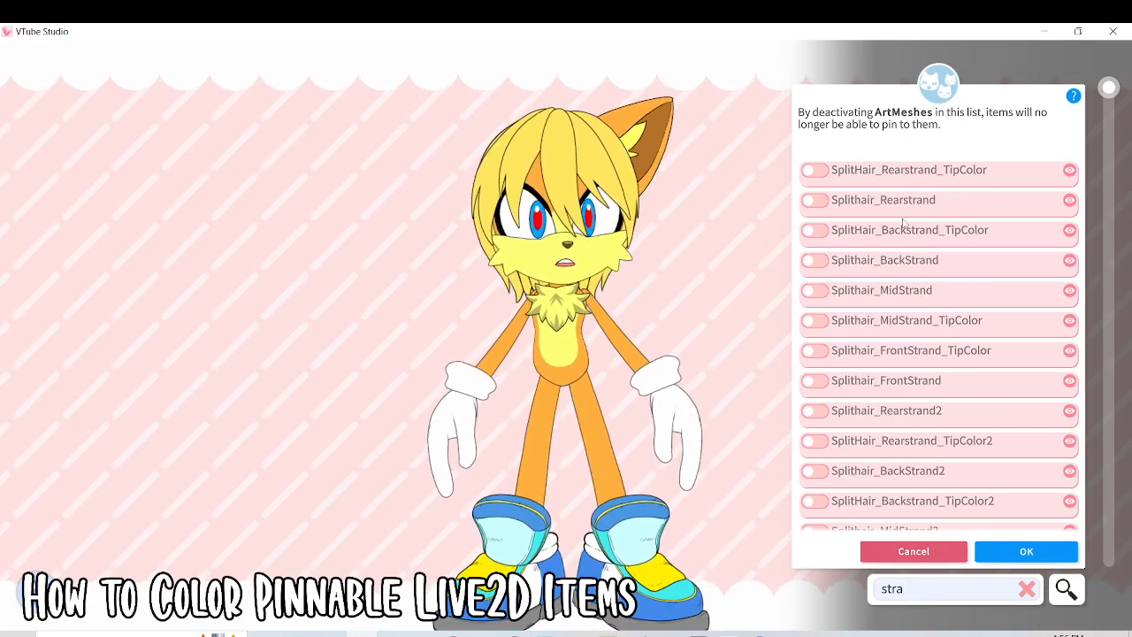
pyautogui.write('r8')
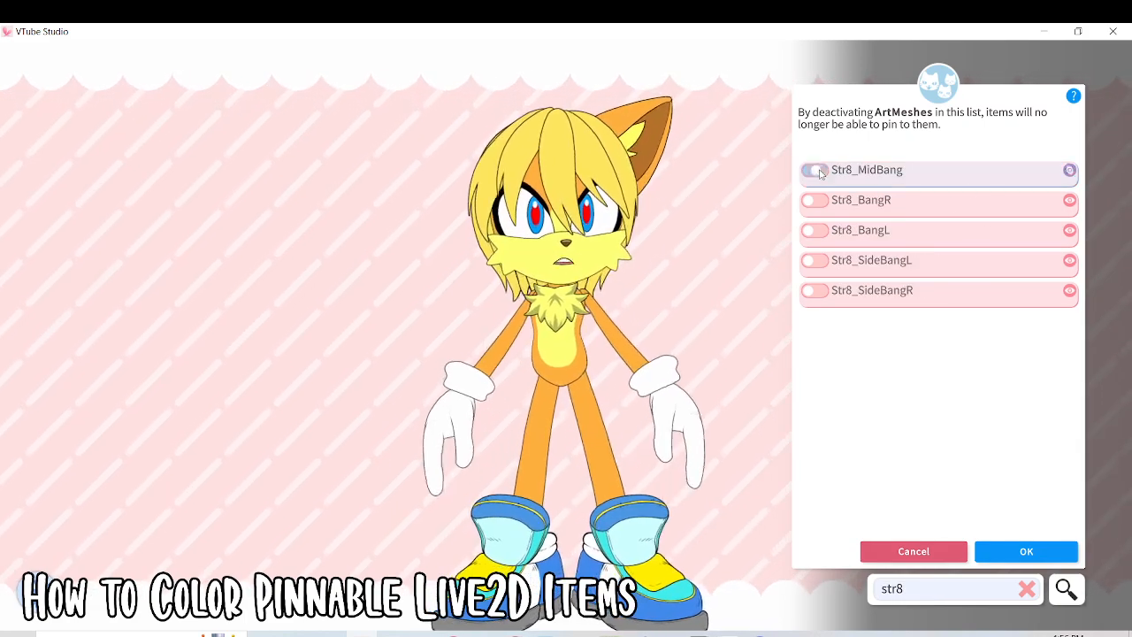
pyautogui.click(1056, 557)
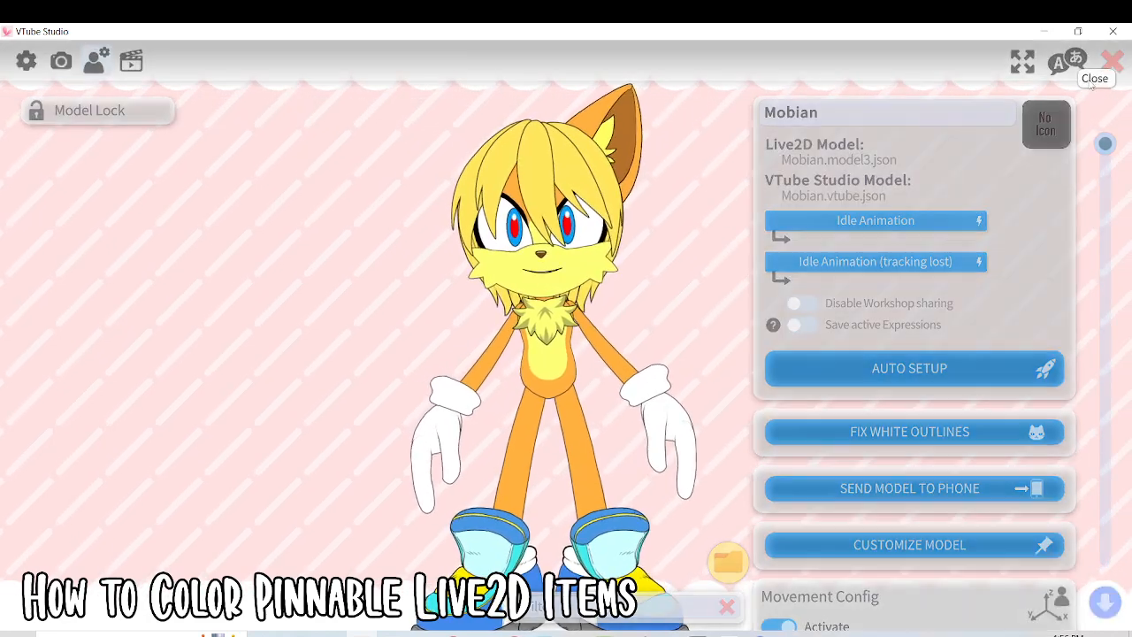
pyautogui.click(1112, 61)
pyautogui.doubleClick(776, 359)
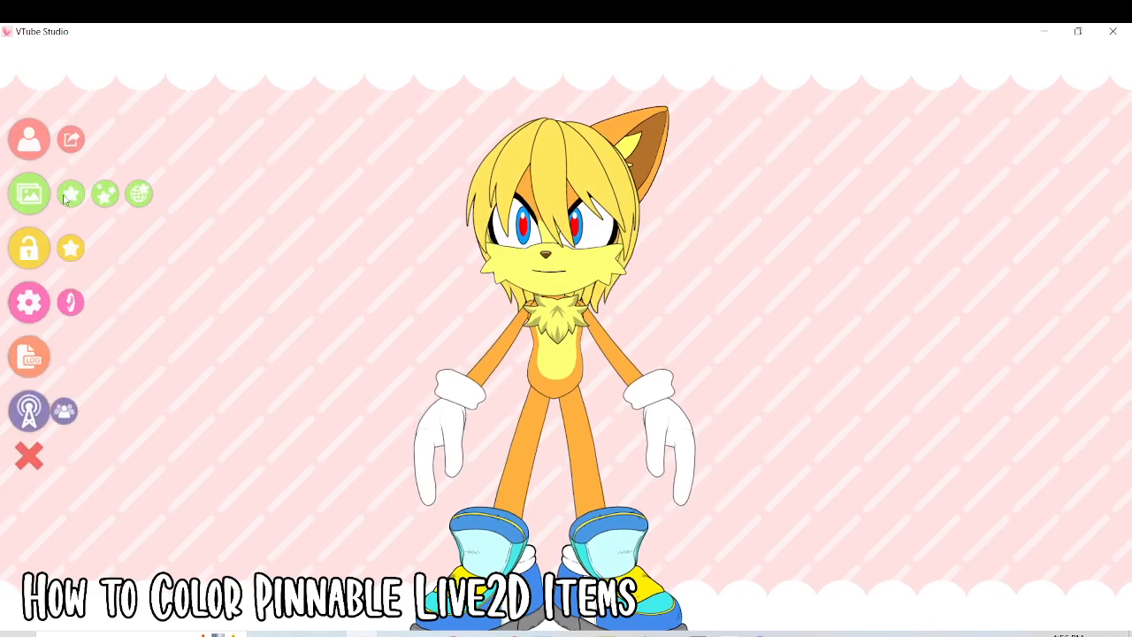
# Step: Add a second PointedEar_LEft item with item order 1, flipped and pinned to the opposite side of the head
pyautogui.click(63, 194)
pyautogui.write('po')
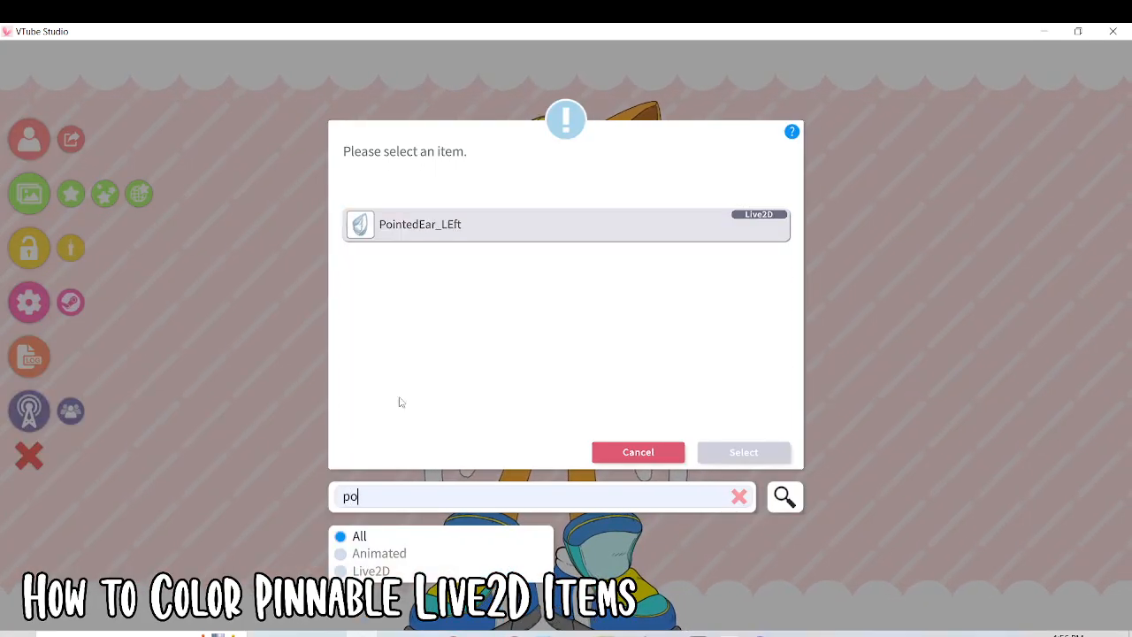
pyautogui.click(426, 226)
pyautogui.click(718, 452)
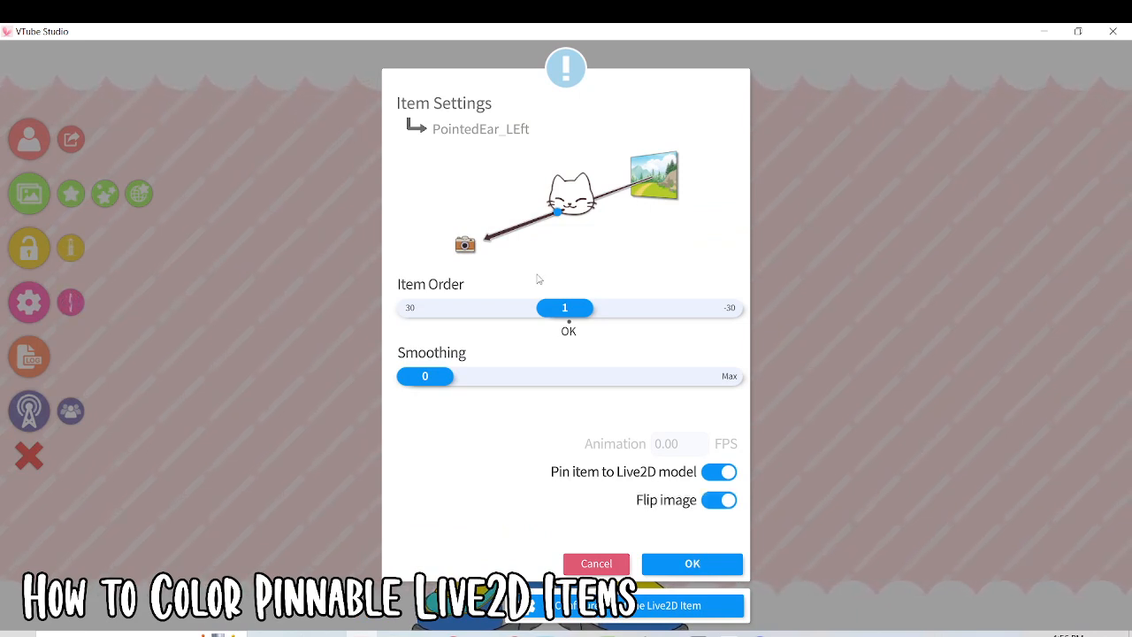
pyautogui.click(692, 564)
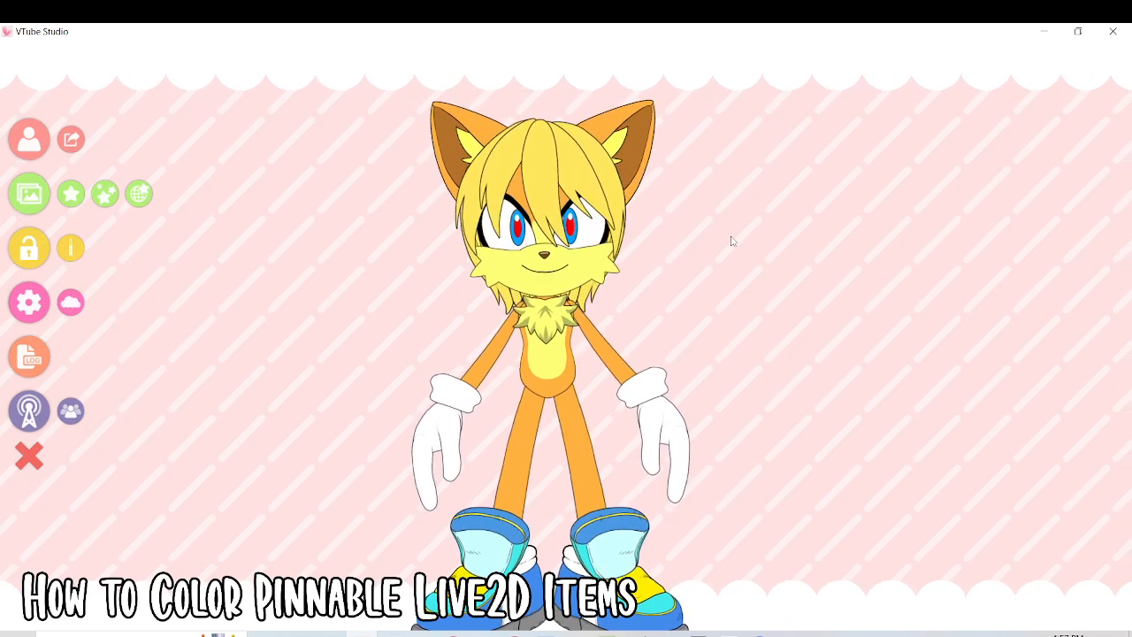
# Step: Search the items for tail, browse the full list of Live2D items, and leave the selection without loading anything
pyautogui.click(76, 191)
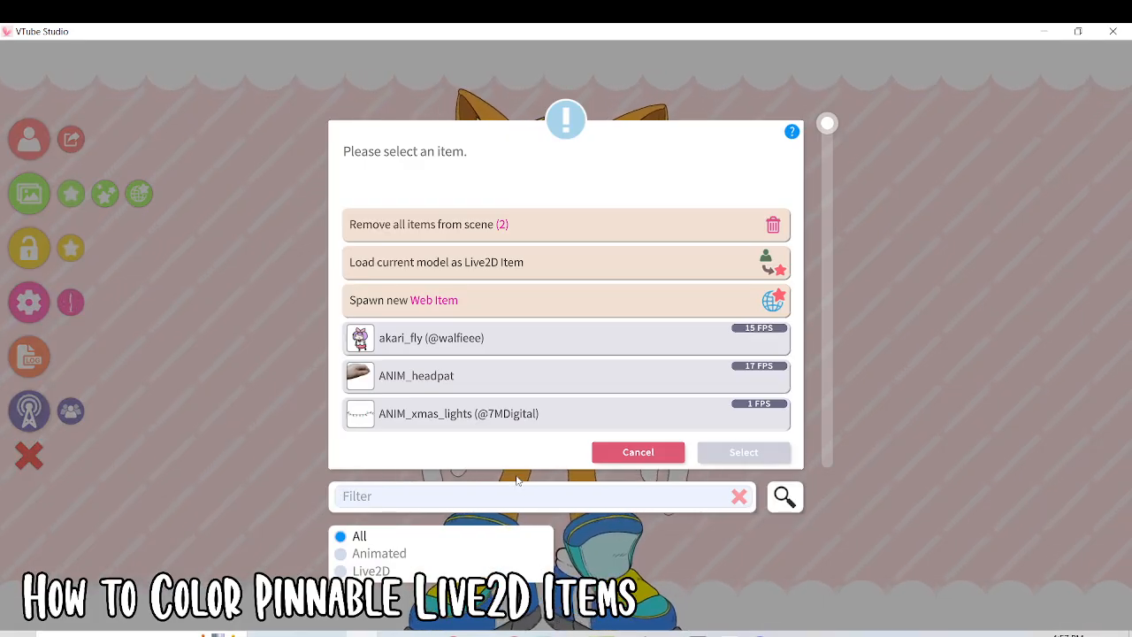
pyautogui.write('tail')
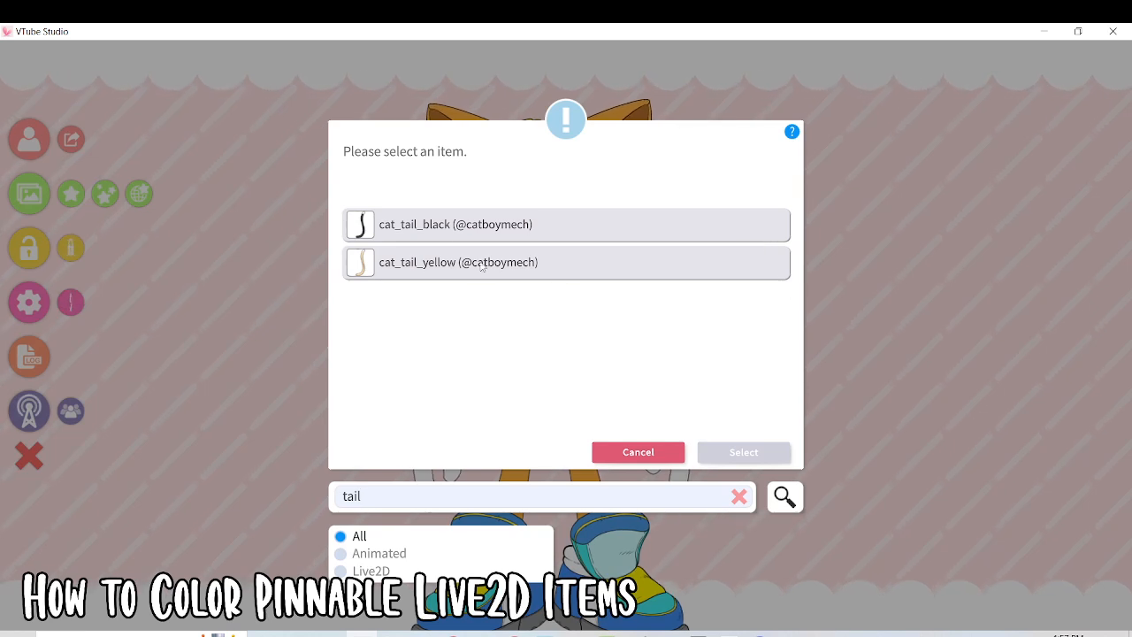
pyautogui.press('BackSpace')
pyautogui.press('BackSpace')
pyautogui.press('BackSpace')
pyautogui.press('BackSpace')
pyautogui.click(342, 573)
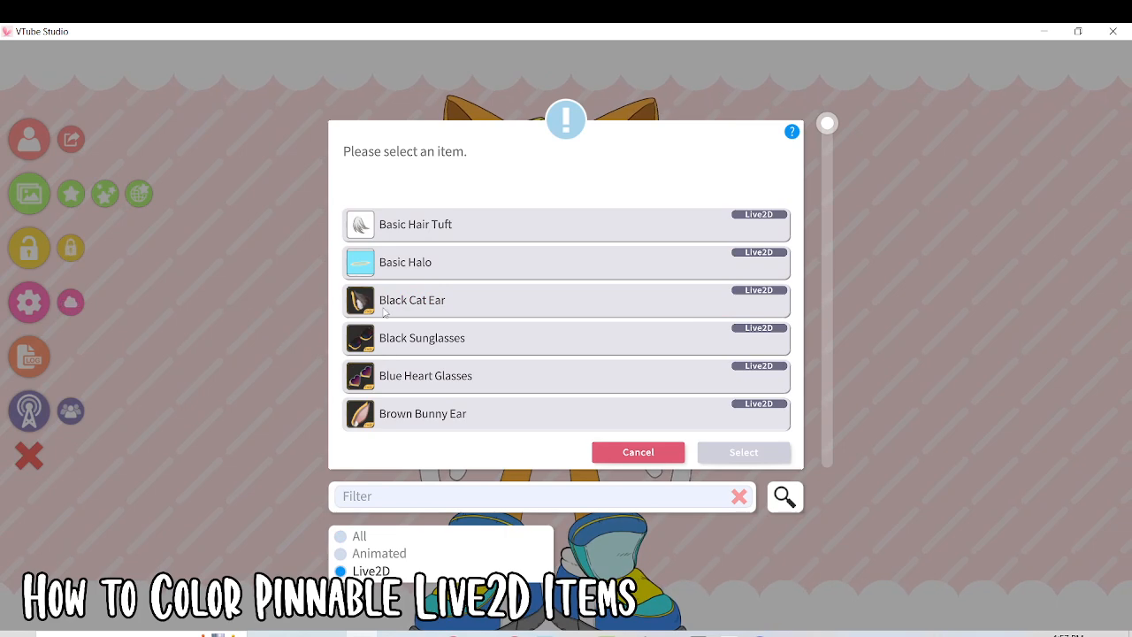
pyautogui.scroll(-3, 433, 360)
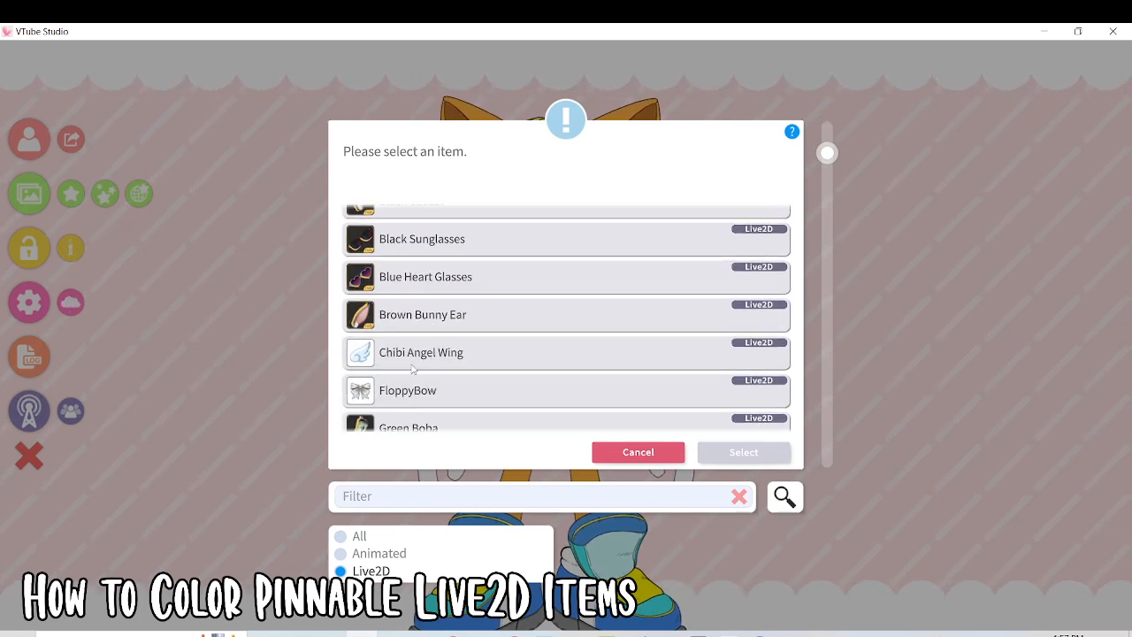
pyautogui.scroll(-5, 413, 370)
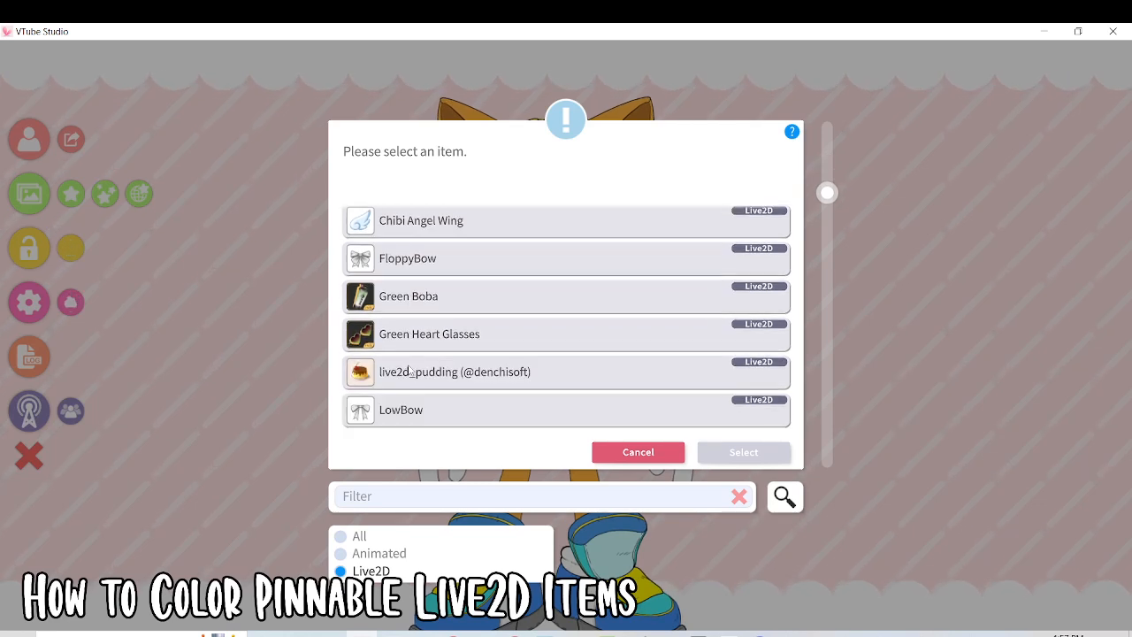
pyautogui.scroll(-8, 408, 370)
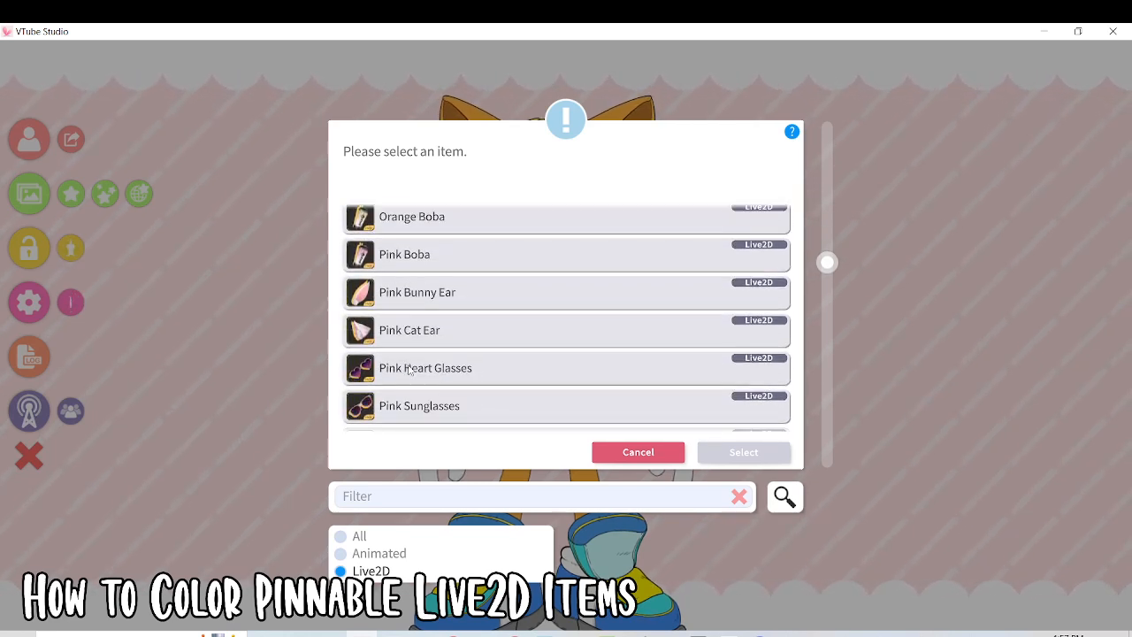
pyautogui.scroll(-8, 409, 370)
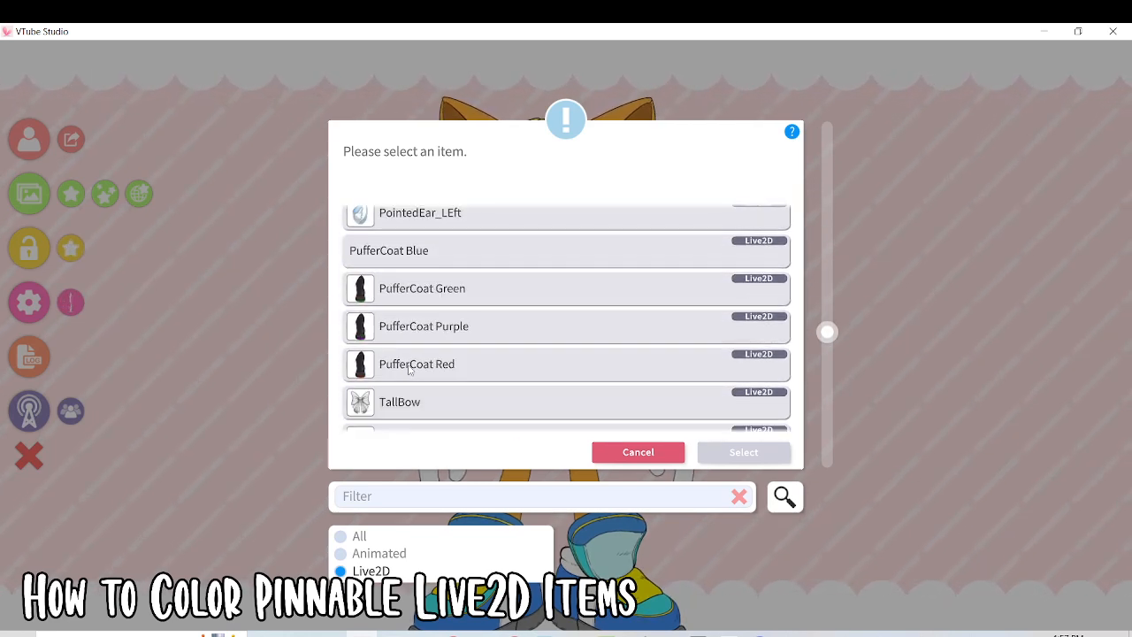
pyautogui.scroll(-6, 409, 370)
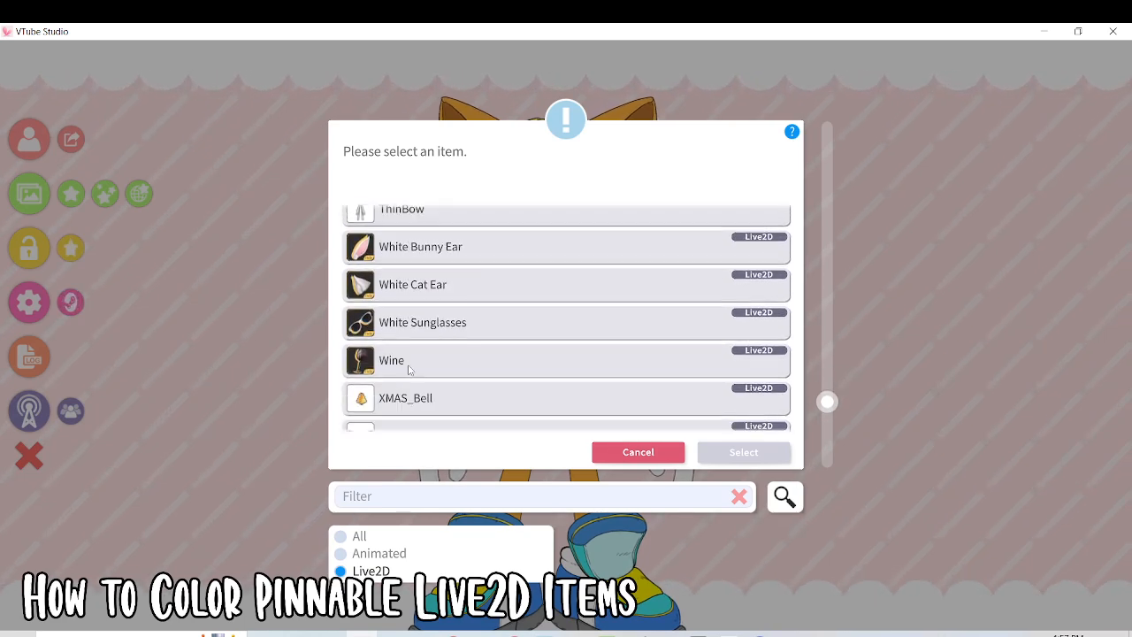
pyautogui.scroll(-3, 409, 370)
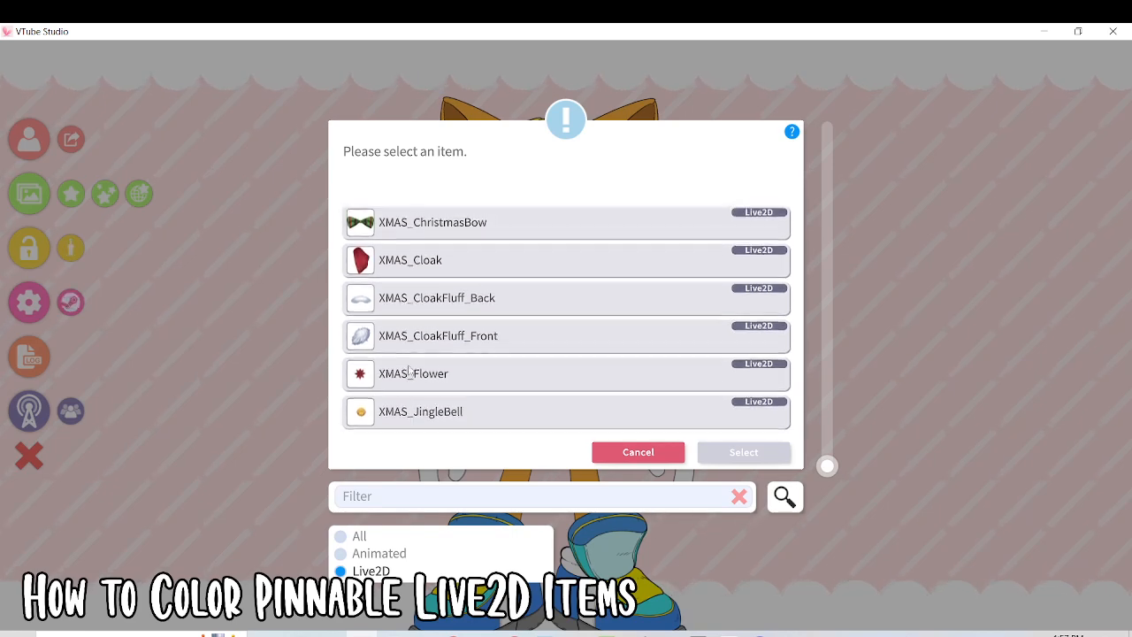
pyautogui.click(651, 460)
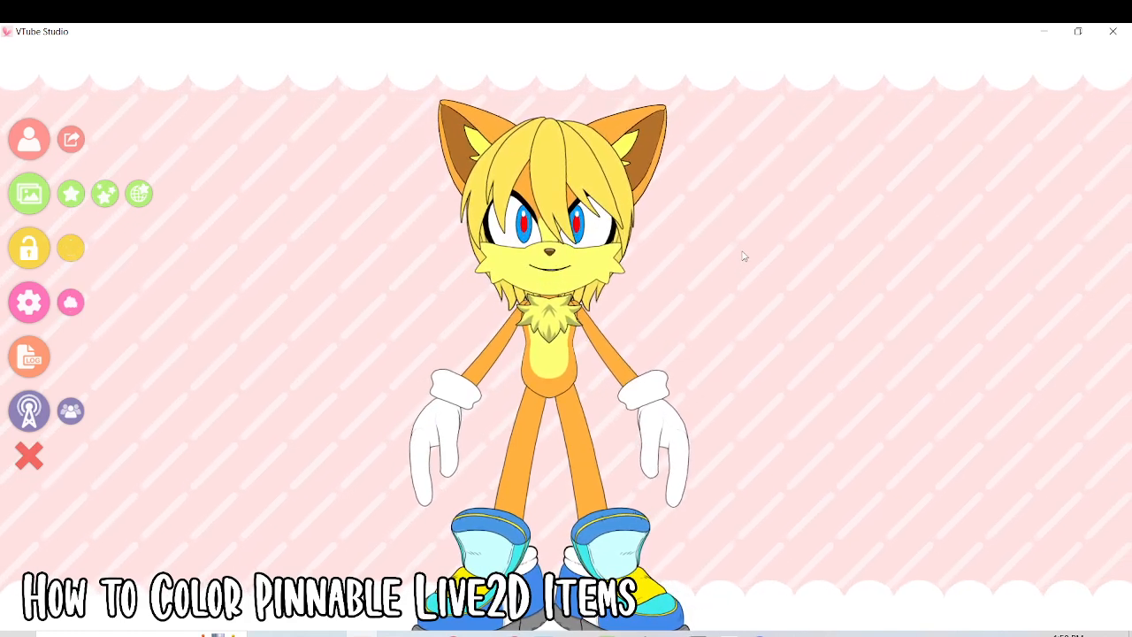
# Step: Find the Chibi Angel Wing item by searching win and select it with item order -4 and pinning to the model enabled
pyautogui.click(72, 193)
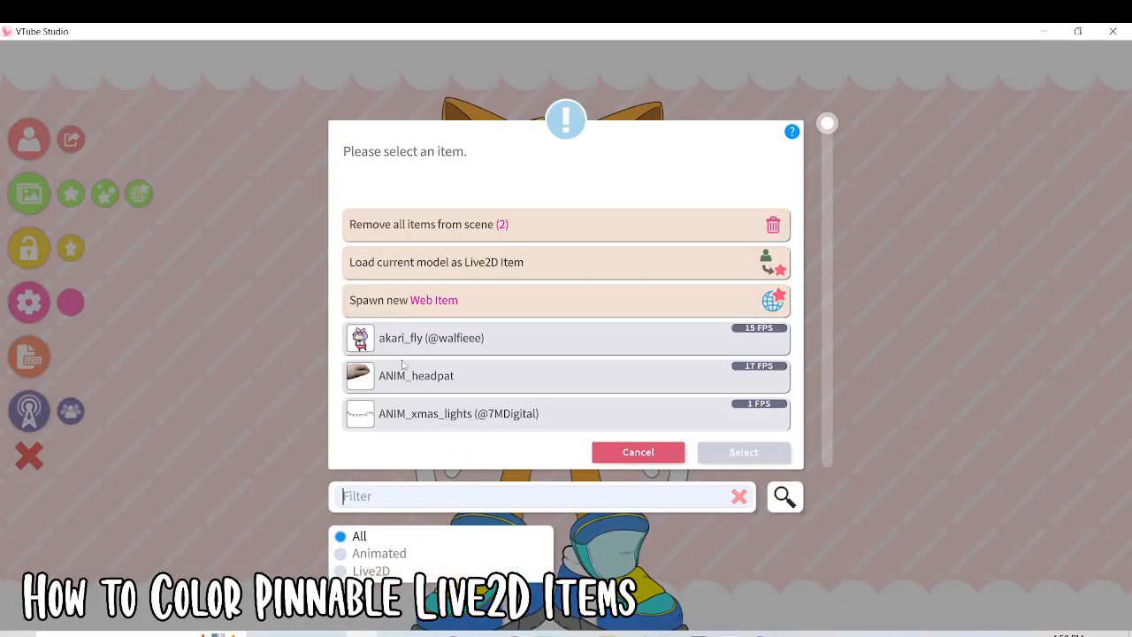
pyautogui.scroll(-5, 400, 406)
pyautogui.write('wi')
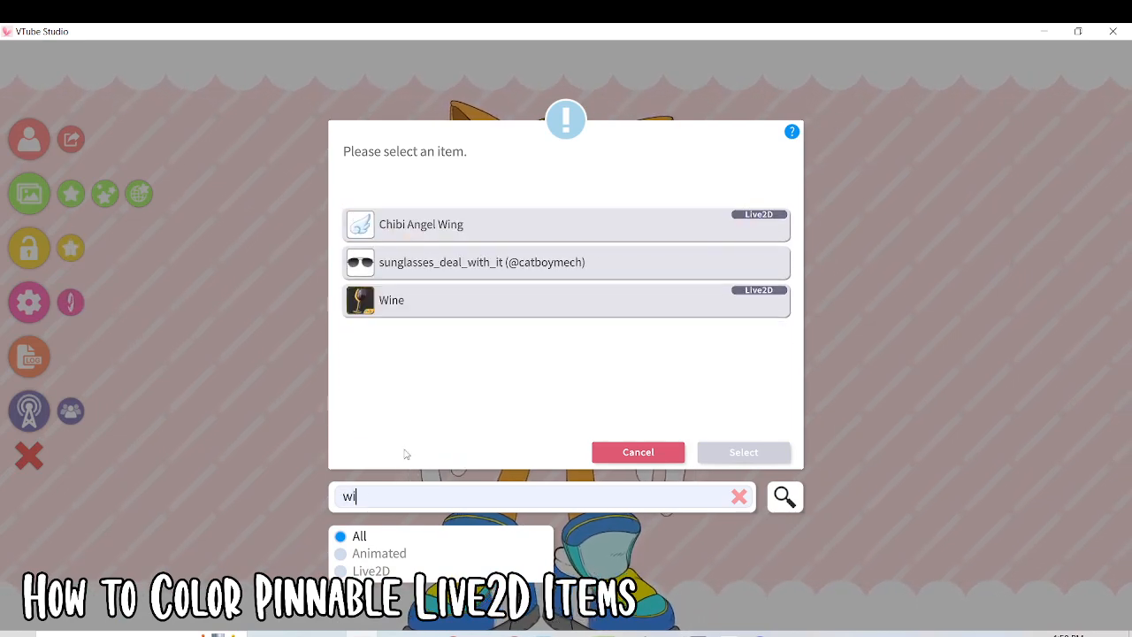
pyautogui.write('n')
pyautogui.click(376, 229)
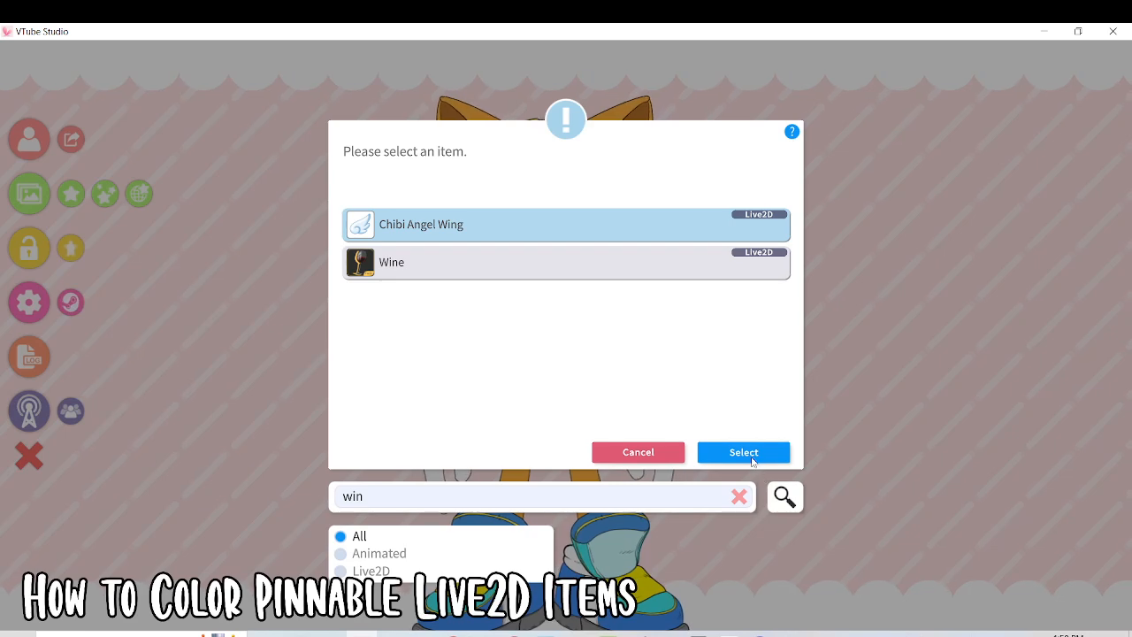
pyautogui.click(751, 453)
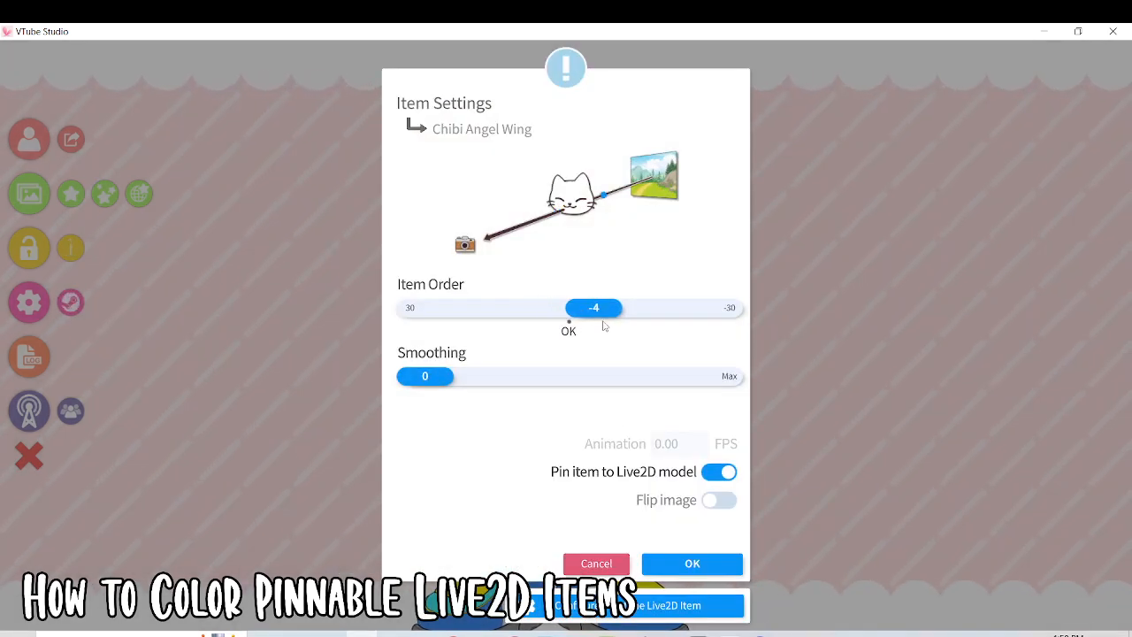
# Step: Load the Chibi Angel Wing through its Live2D configuration, shrink it, pin it behind the model's shoulder, and save the default parameters
pyautogui.click(655, 605)
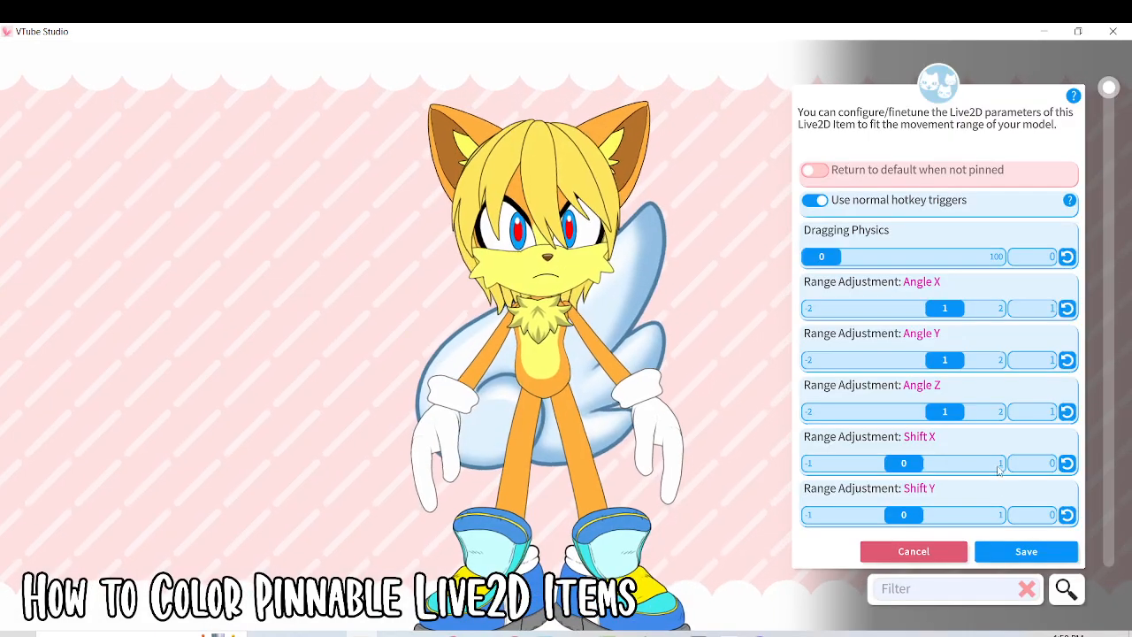
pyautogui.scroll(-5, 979, 469)
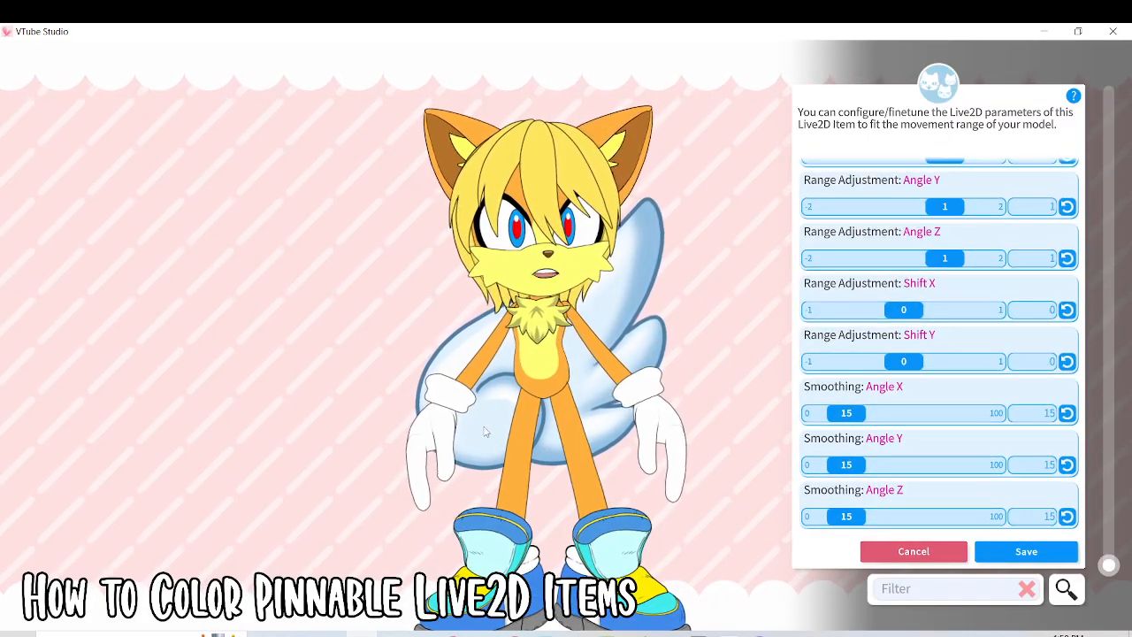
pyautogui.scroll(-10, 668, 325)
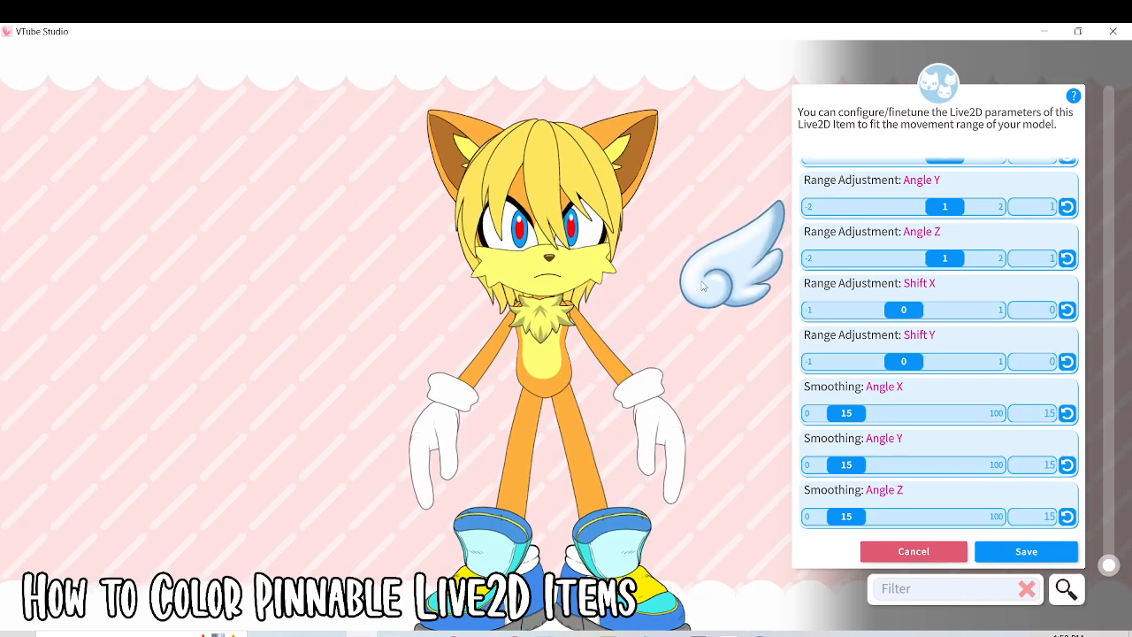
pyautogui.moveTo(688, 296); pyautogui.dragTo(571, 327)
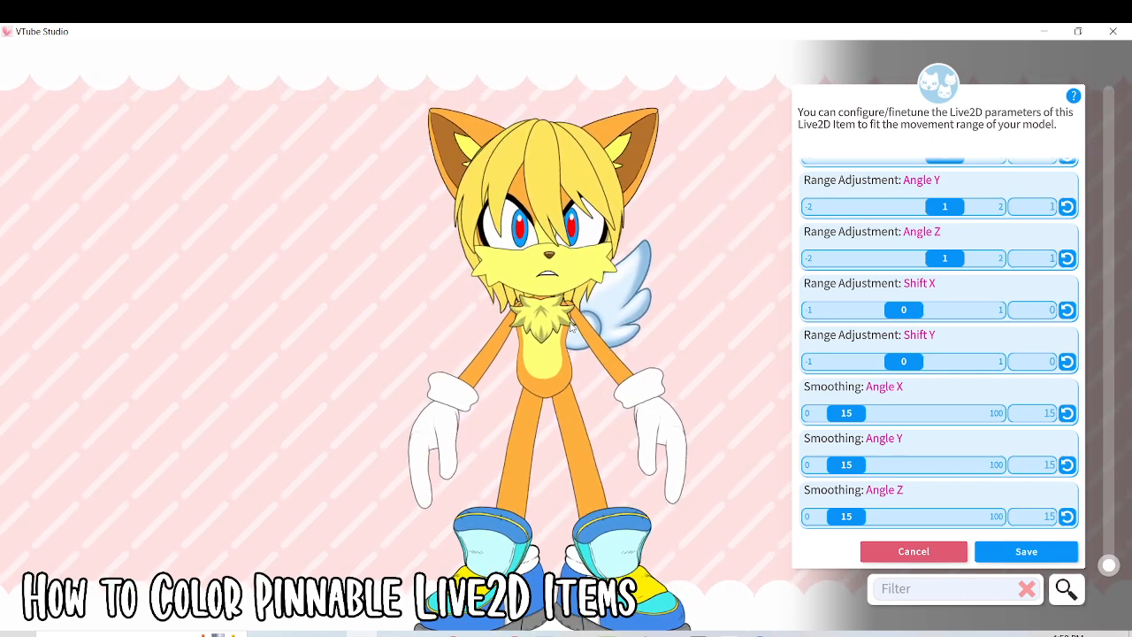
pyautogui.click(1026, 552)
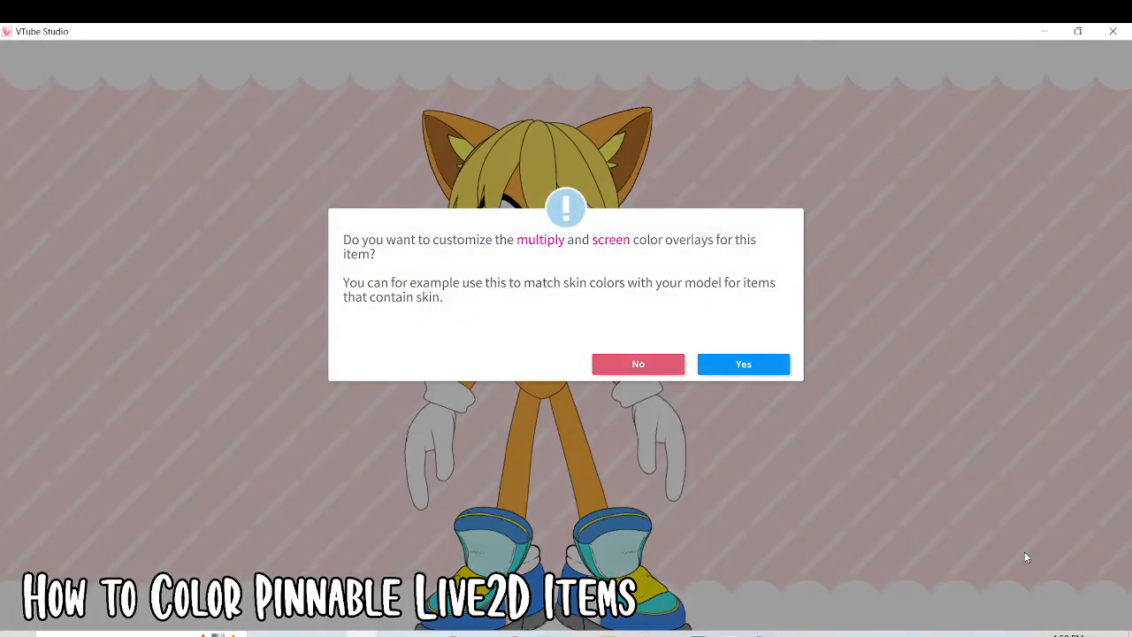
# Step: Enable custom color overlays for the WingPNG ArtMesh and set its multiply color to #FFEF00
pyautogui.click(739, 370)
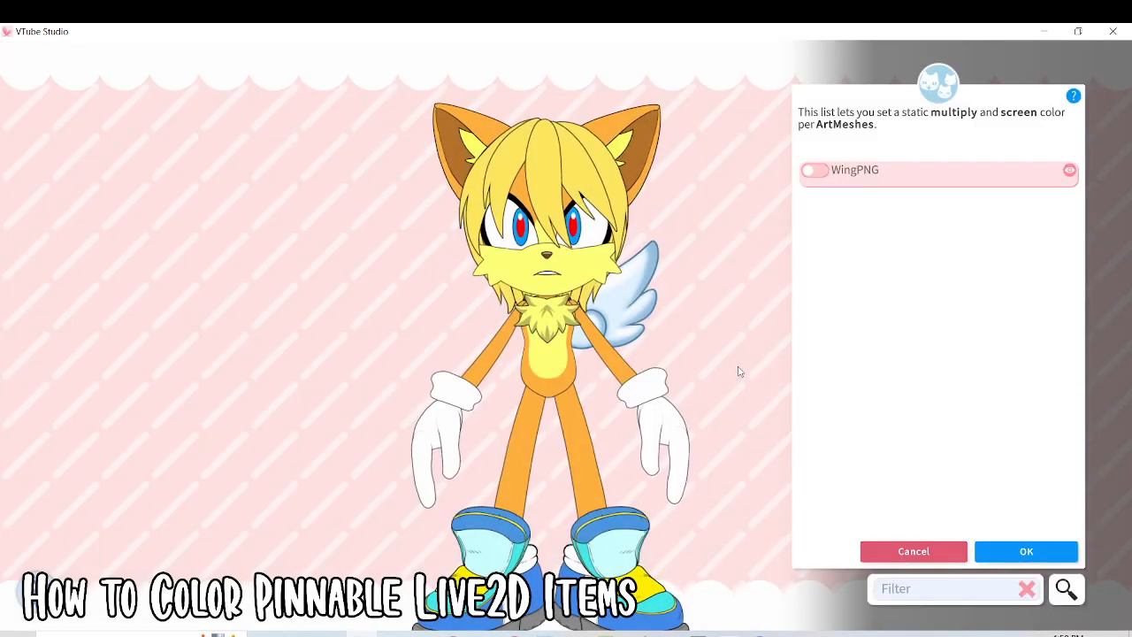
pyautogui.click(815, 170)
pyautogui.moveTo(950, 426); pyautogui.dragTo(931, 426)
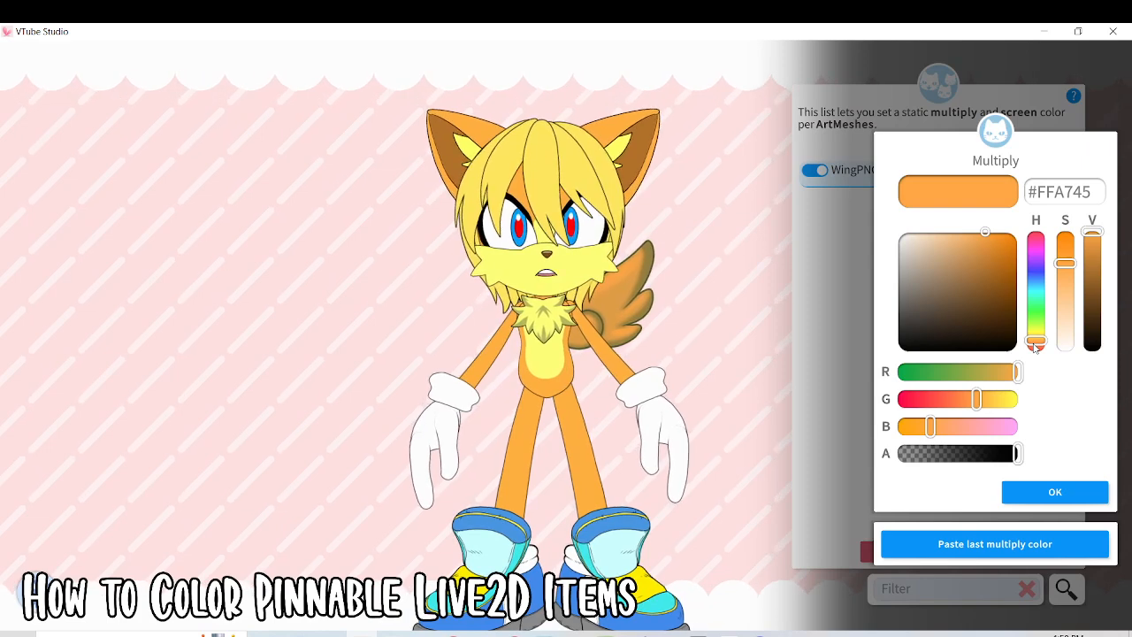
pyautogui.moveTo(1036, 342); pyautogui.dragTo(1037, 330)
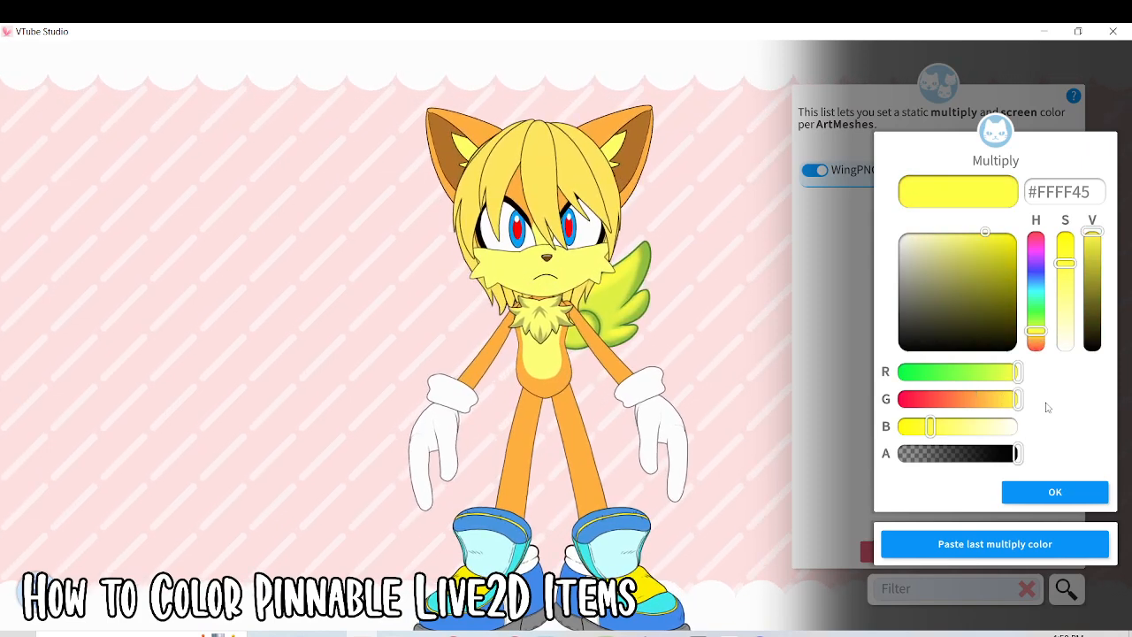
pyautogui.moveTo(1066, 290); pyautogui.dragTo(1066, 234)
pyautogui.click(983, 243)
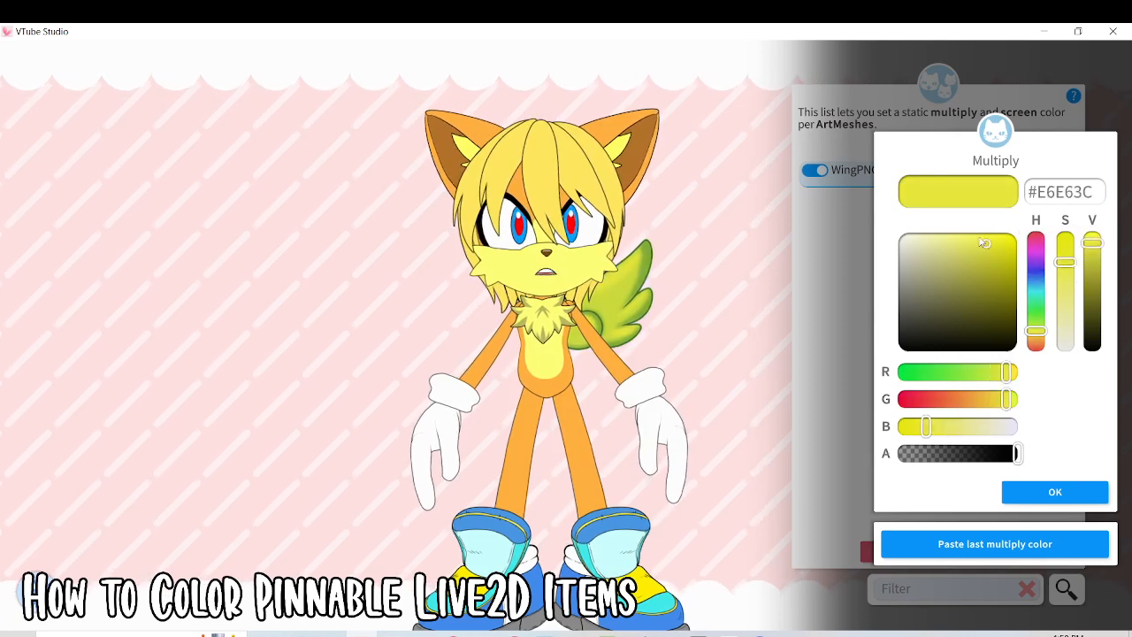
pyautogui.moveTo(984, 243); pyautogui.dragTo(1019, 232)
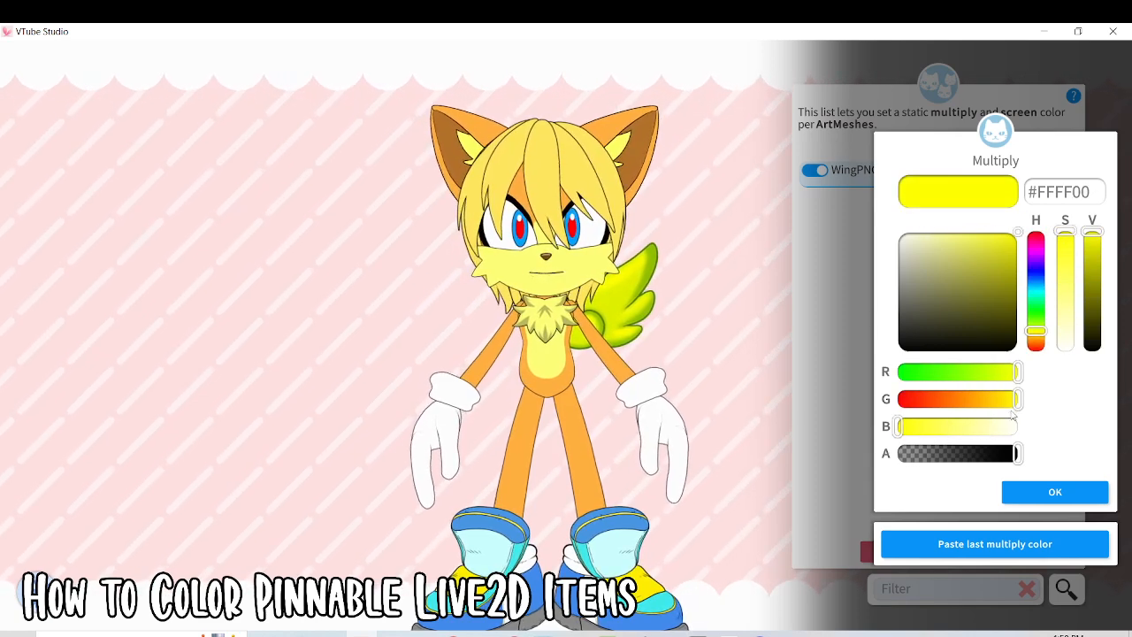
pyautogui.moveTo(1014, 399)
pyautogui.mouseDown()
pyautogui.moveTo(1001, 399)
pyautogui.moveTo(1011, 399)
pyautogui.mouseUp()
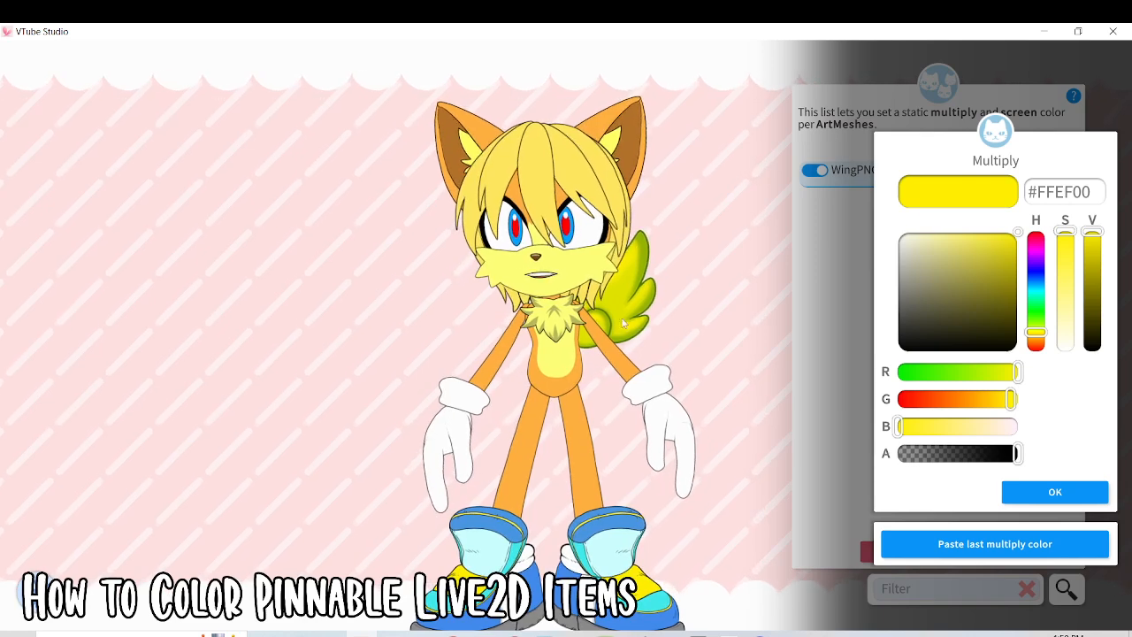
pyautogui.click(1036, 498)
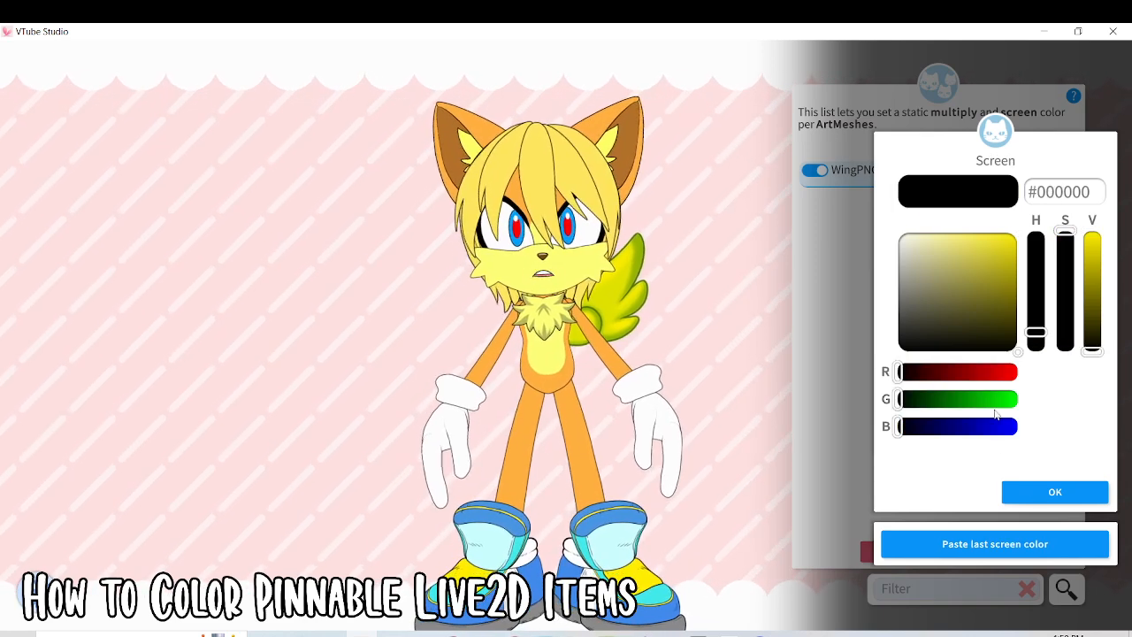
# Step: Set the WingPNG screen color to #AAA440 and accept the ArtMesh color list
pyautogui.moveTo(931, 274); pyautogui.dragTo(971, 274)
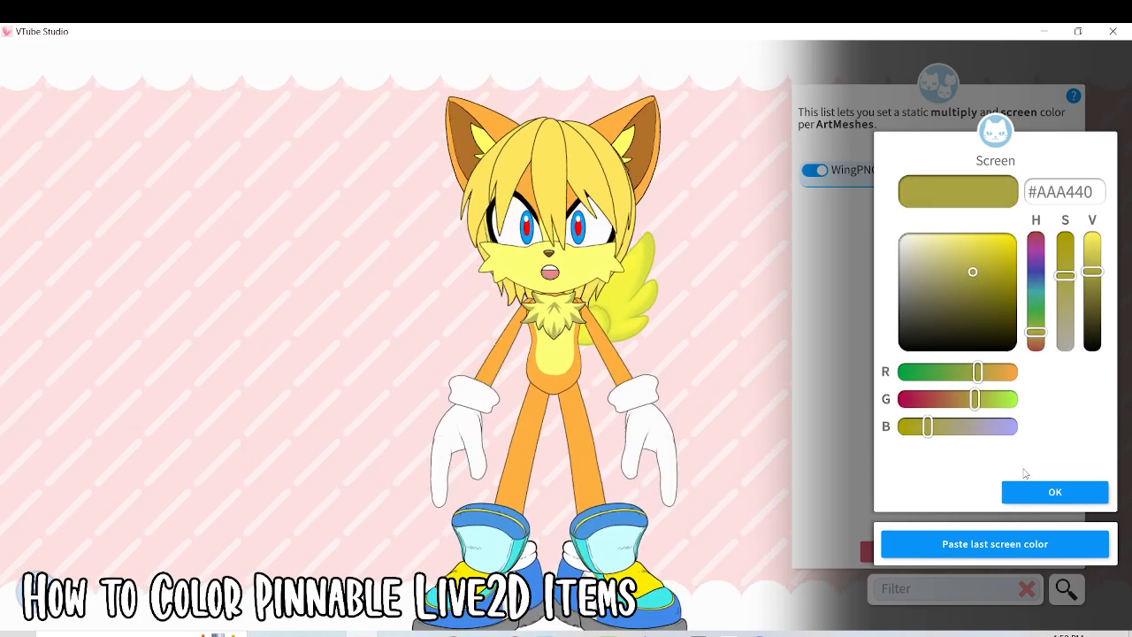
pyautogui.click(1070, 493)
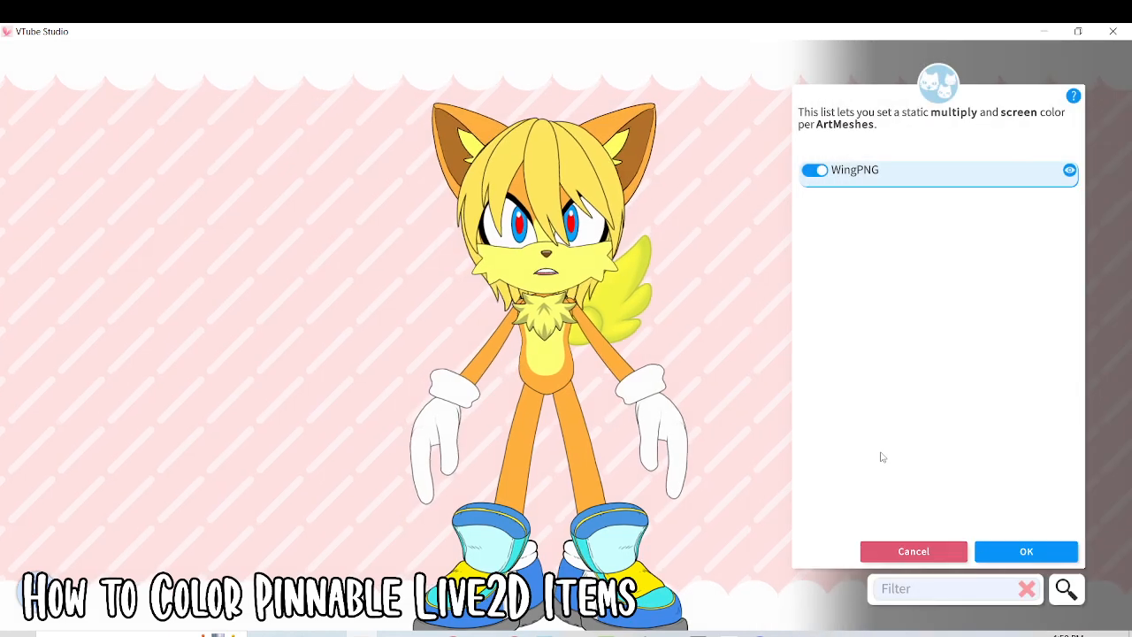
pyautogui.click(1013, 554)
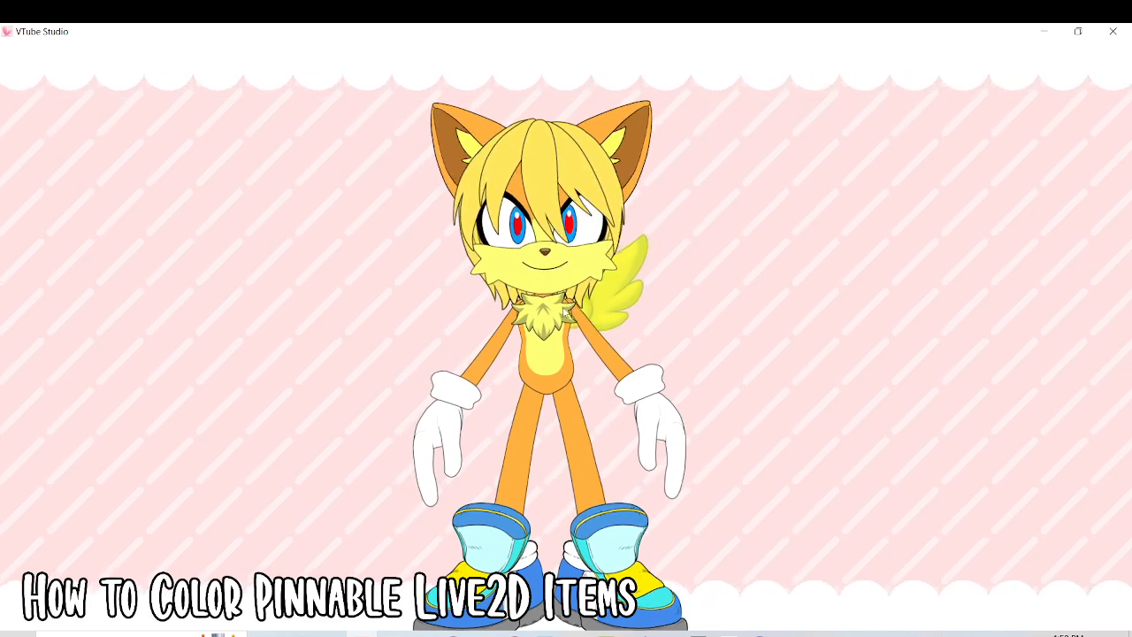
# Step: Find the Chibi Angel Wing by searching wing, load it flipped, and accept its parameters and existing WingPNG color overlays
pyautogui.doubleClick(197, 270)
pyautogui.click(72, 194)
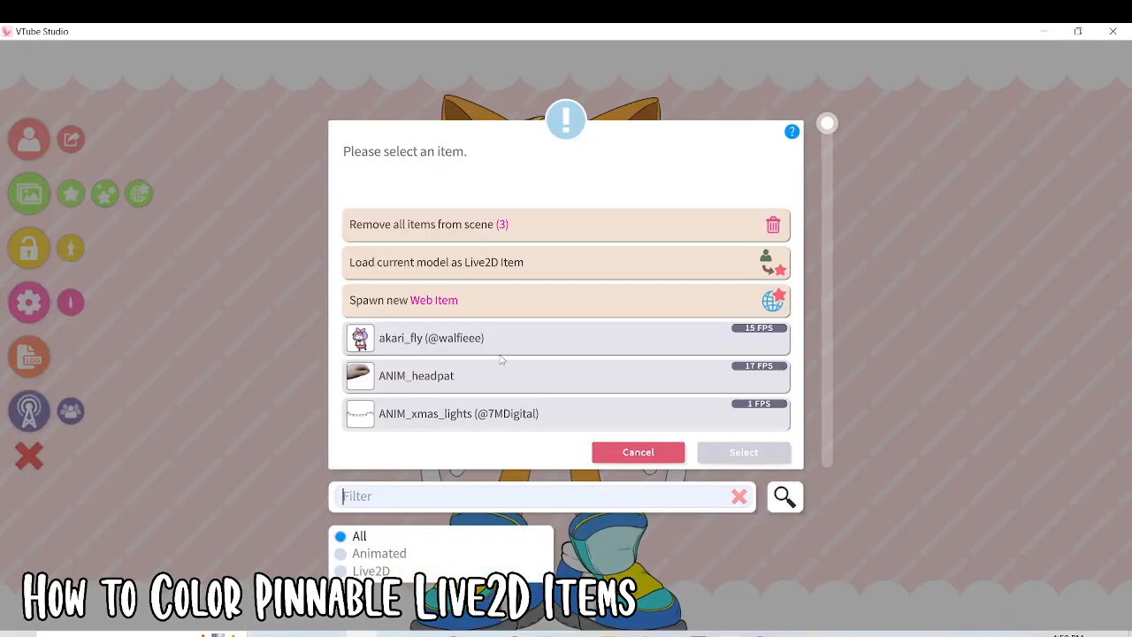
pyautogui.write('wing')
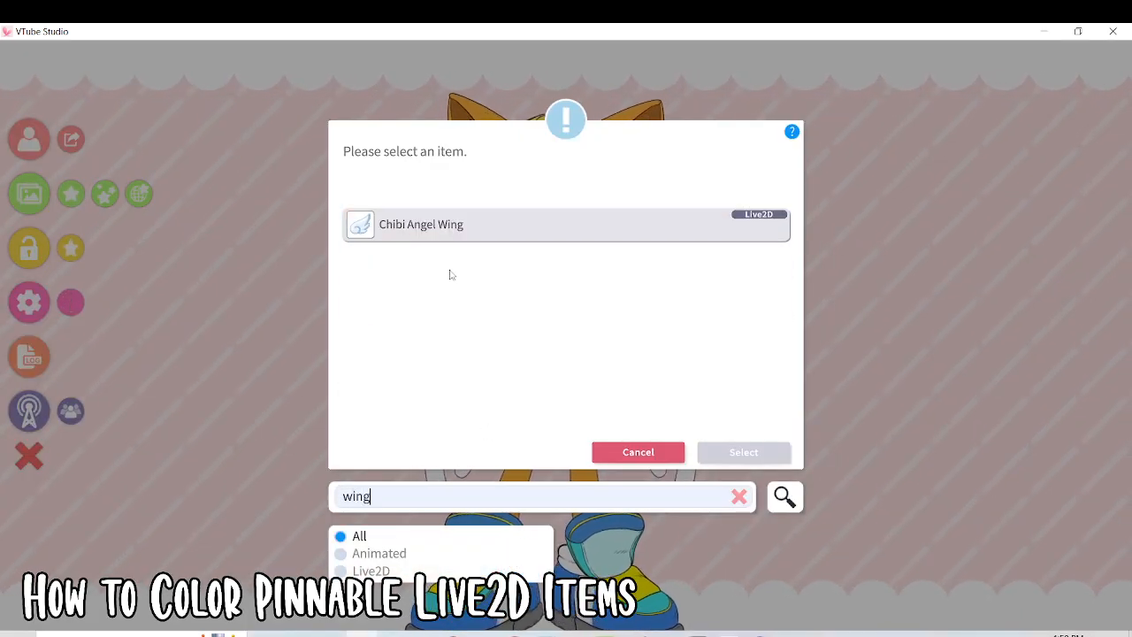
pyautogui.click(737, 451)
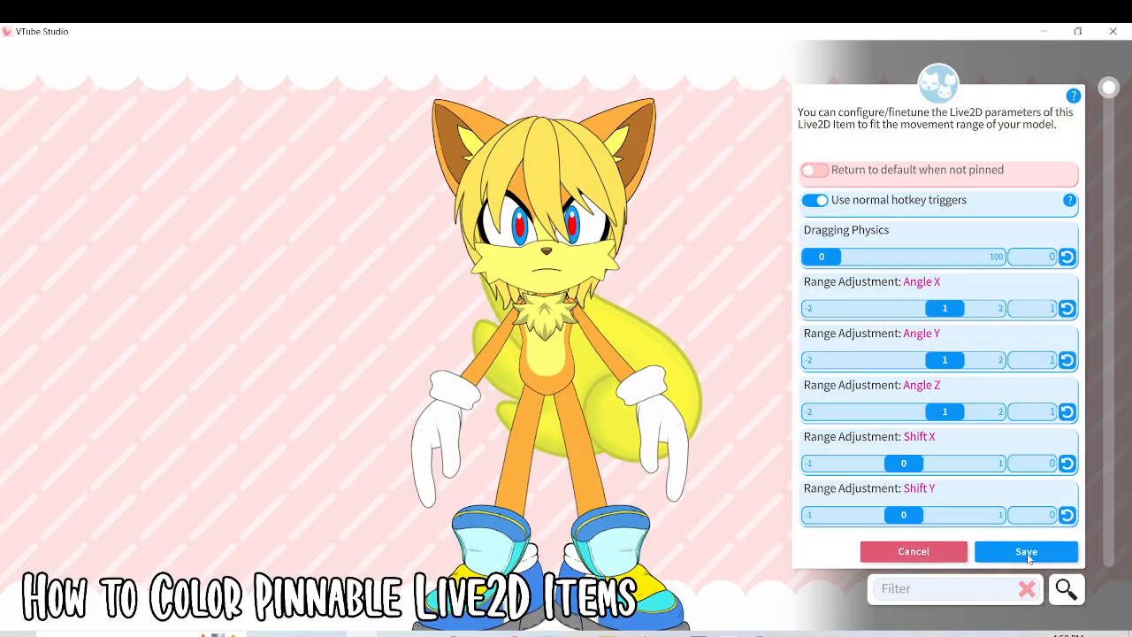
pyautogui.click(1028, 548)
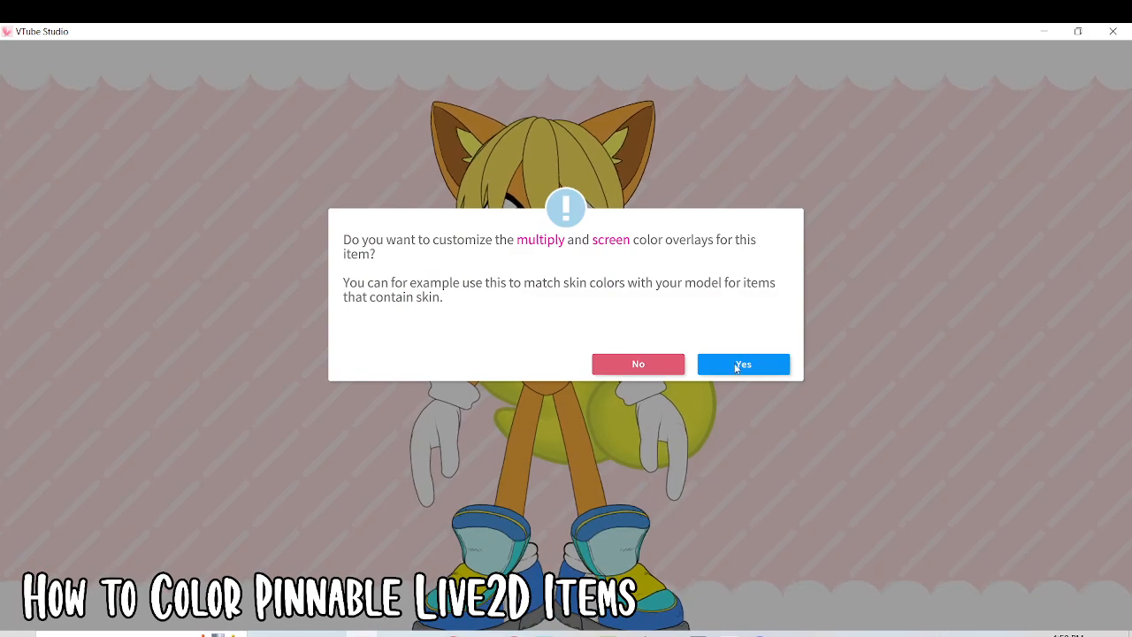
pyautogui.click(737, 367)
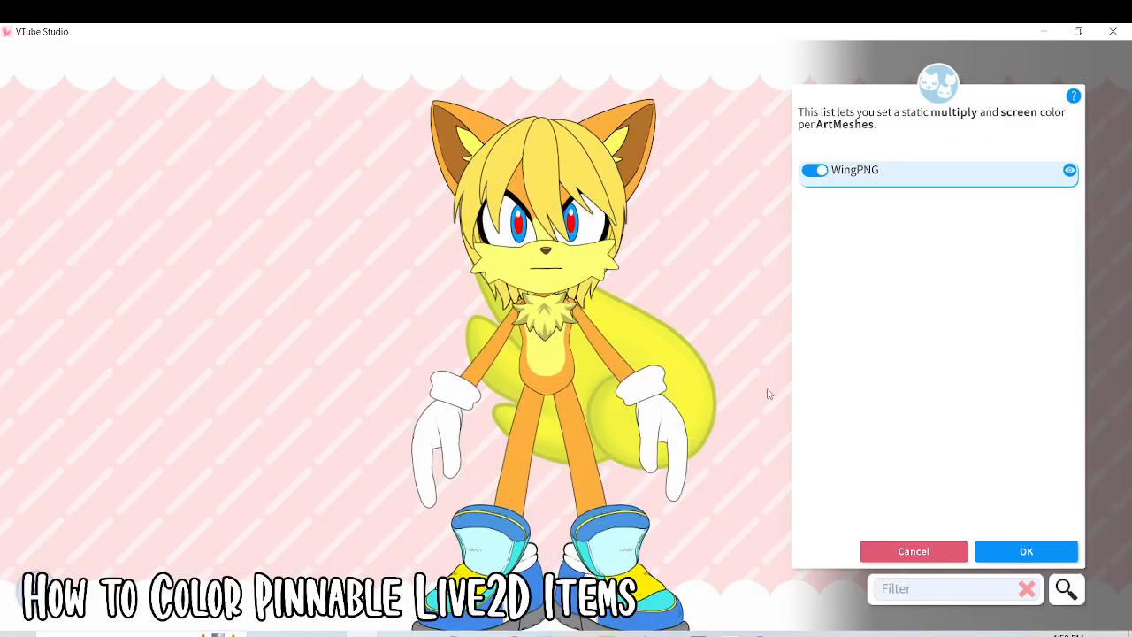
pyautogui.click(1005, 545)
# Step: Shrink the flipped wing and pin it behind the model's opposite shoulder
pyautogui.moveTo(674, 416); pyautogui.dragTo(489, 317)
pyautogui.scroll(-4, 472, 304)
pyautogui.scroll(-6, 469, 303)
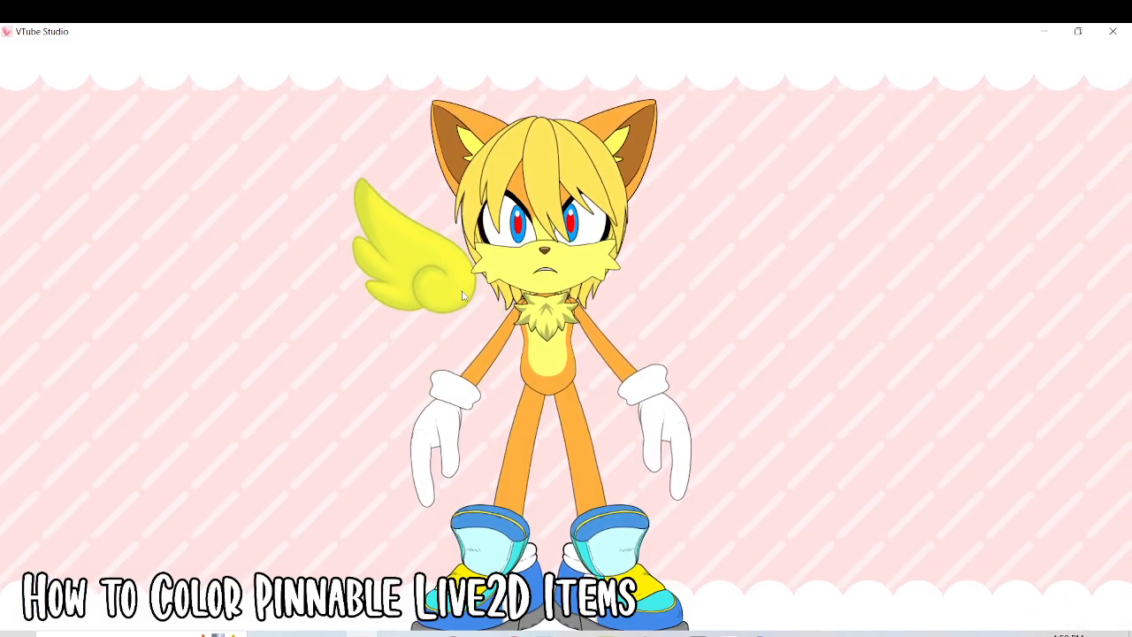
pyautogui.moveTo(493, 308); pyautogui.dragTo(513, 307)
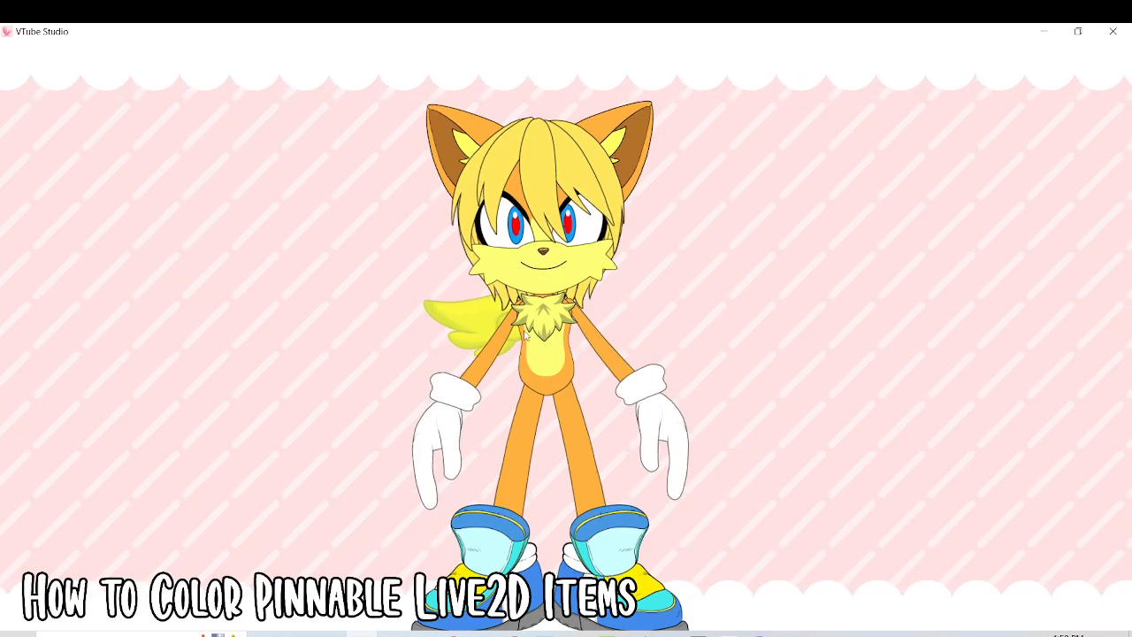
# Step: Add another unflipped Chibi Angel Wing with item order -11, pinned behind the free shoulder and scaled to match the flipped wing
pyautogui.doubleClick(151, 177)
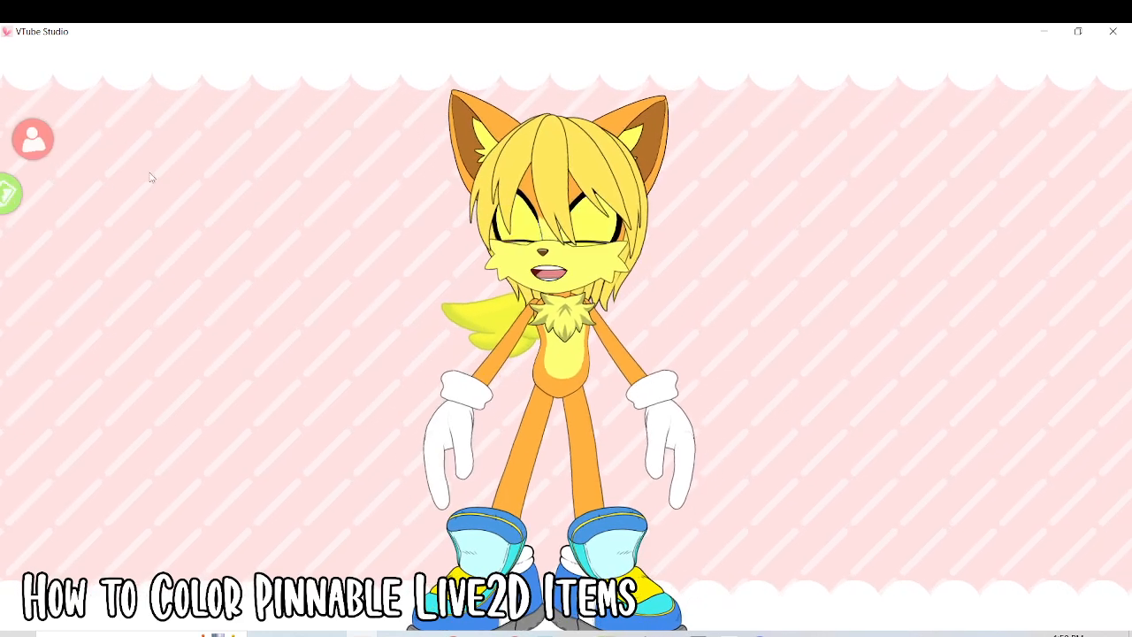
pyautogui.click(72, 198)
pyautogui.write('wing')
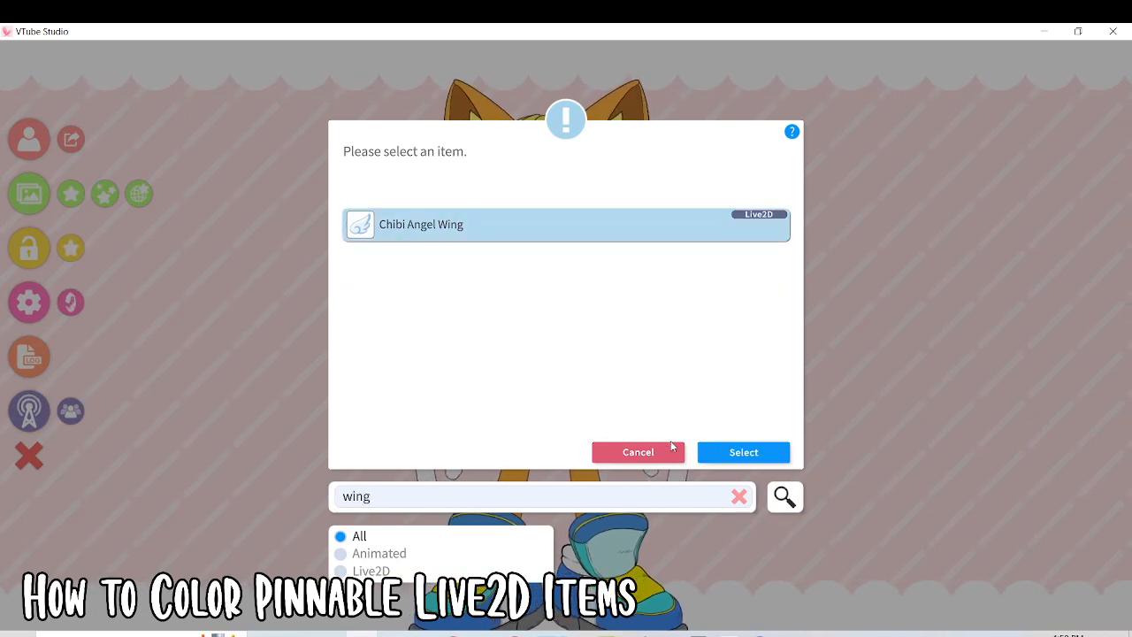
pyautogui.click(727, 452)
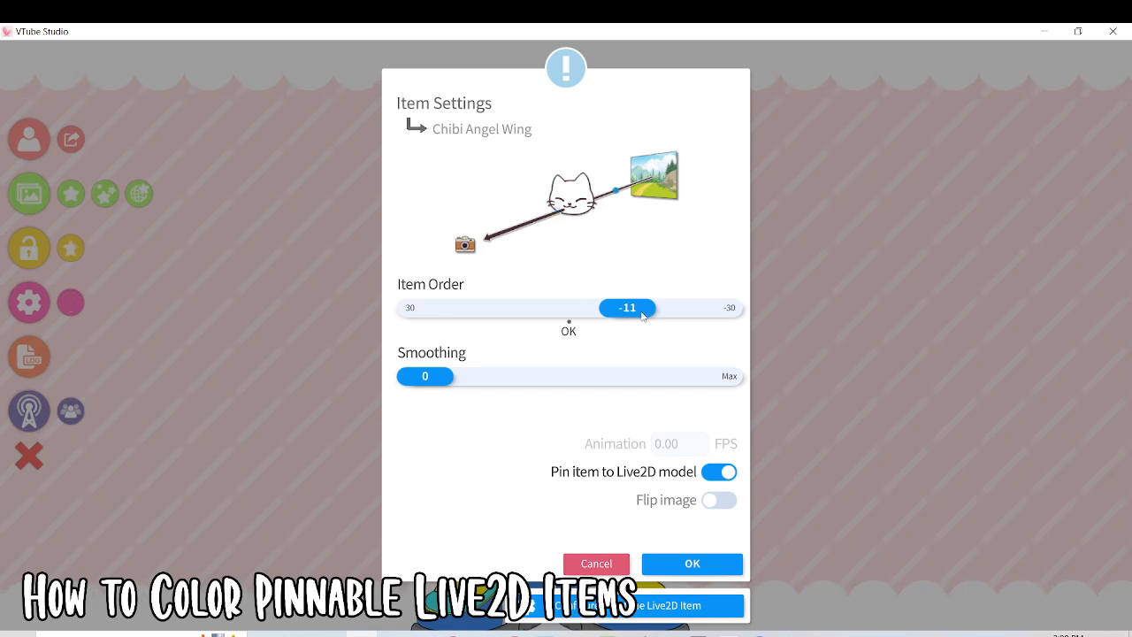
pyautogui.click(679, 570)
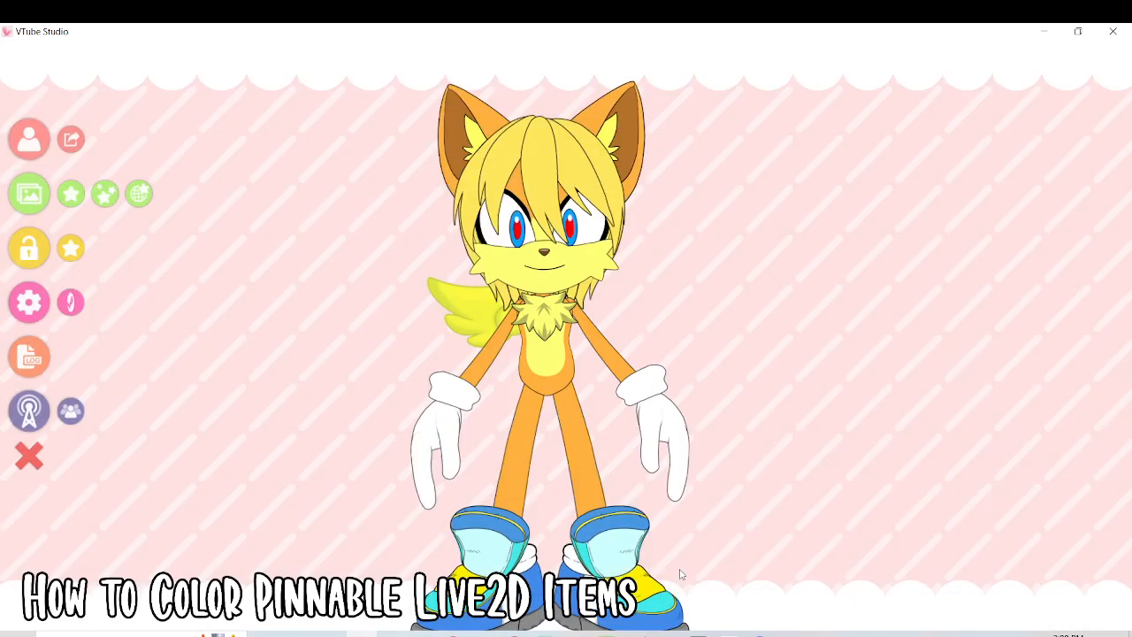
pyautogui.scroll(-4, 724, 313)
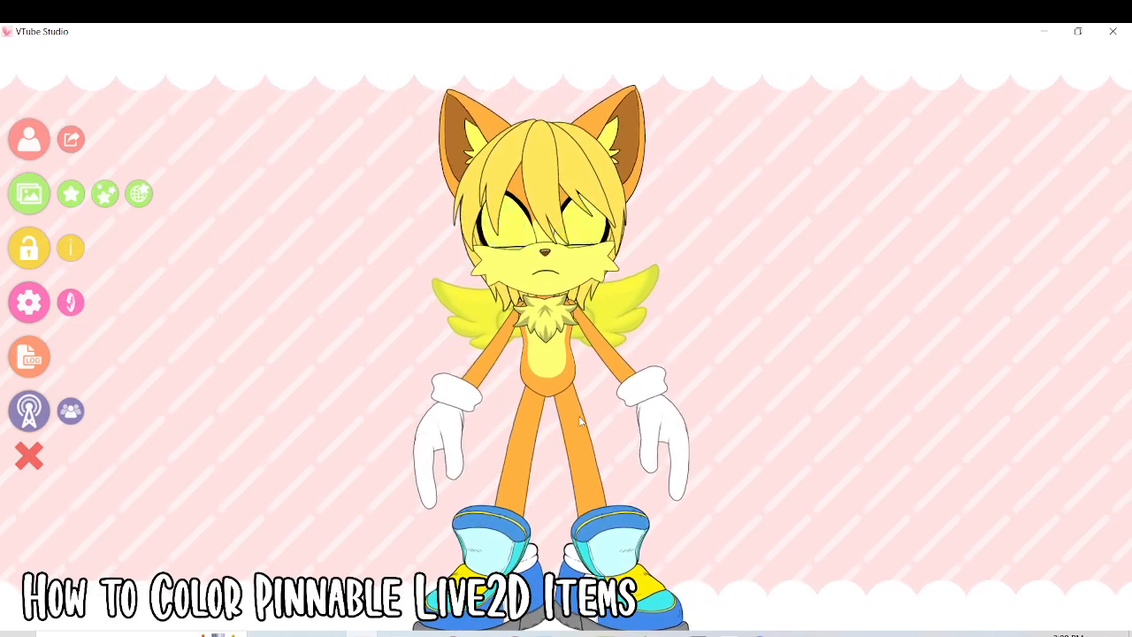
# Step: Filter the items by xm and load XMAS_Cloak with item order 1 and pinning to the model enabled
pyautogui.click(69, 195)
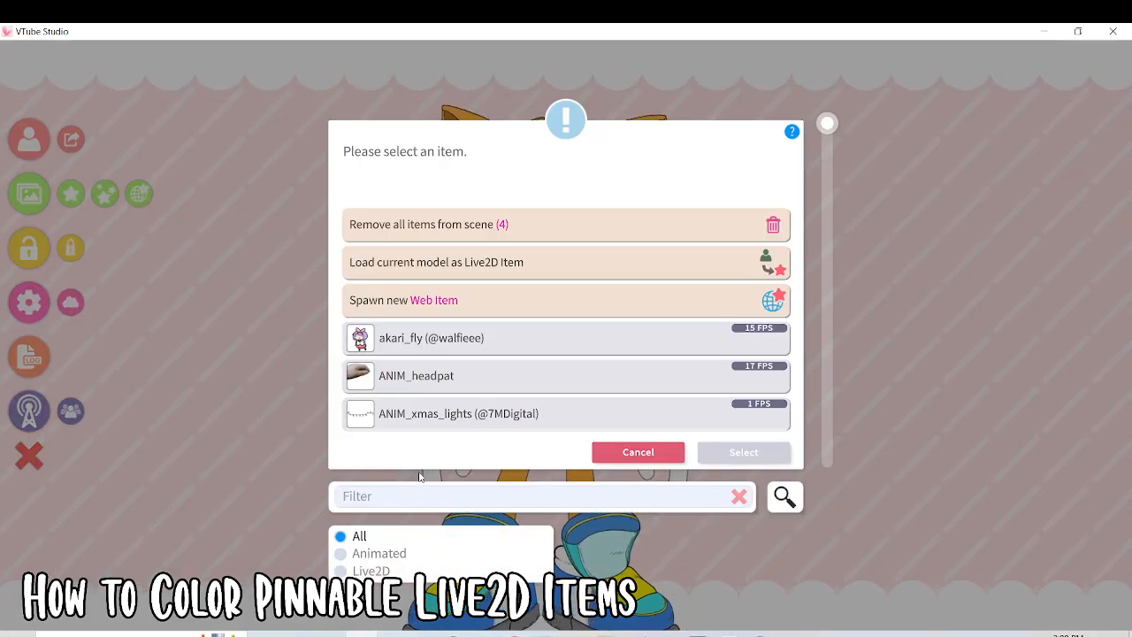
pyautogui.write('xm')
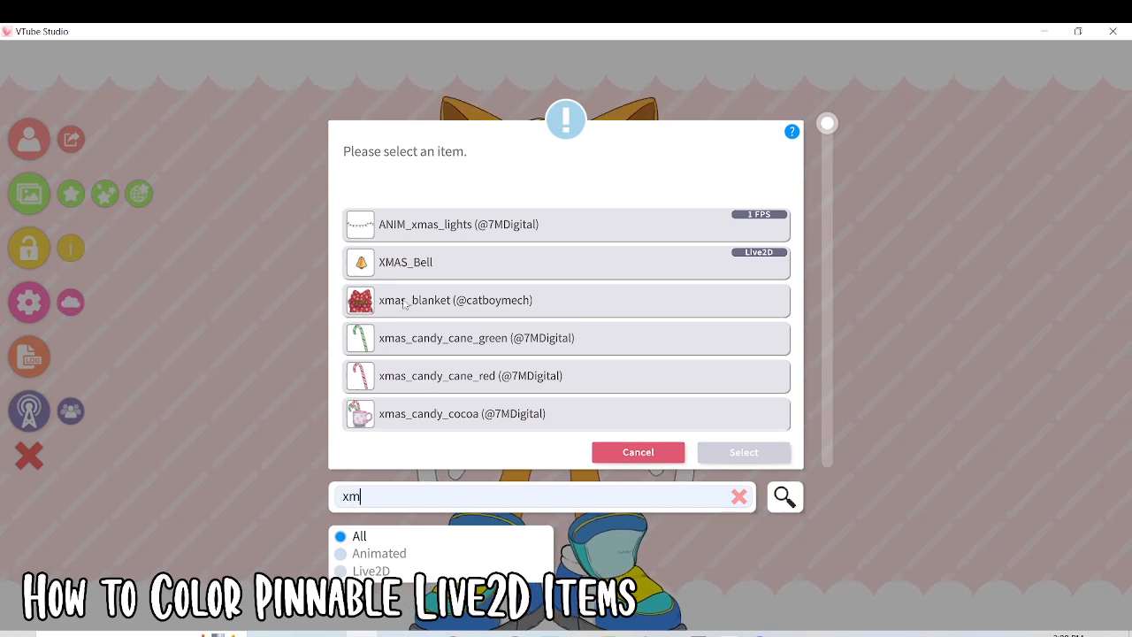
pyautogui.scroll(-3, 436, 354)
pyautogui.scroll(3, 419, 318)
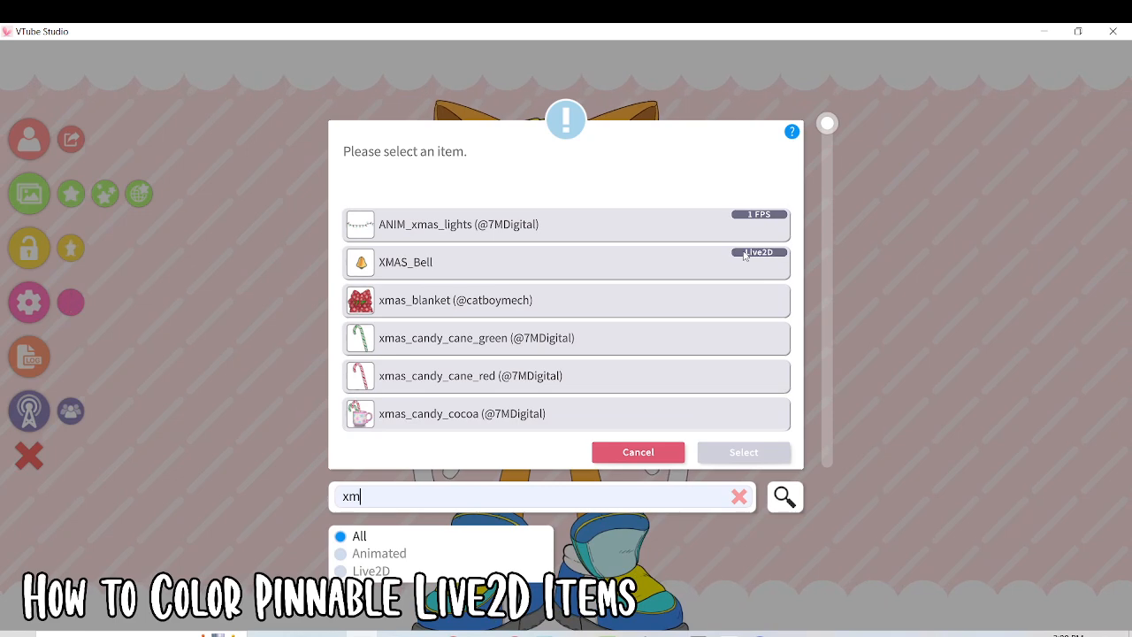
pyautogui.scroll(-4, 751, 321)
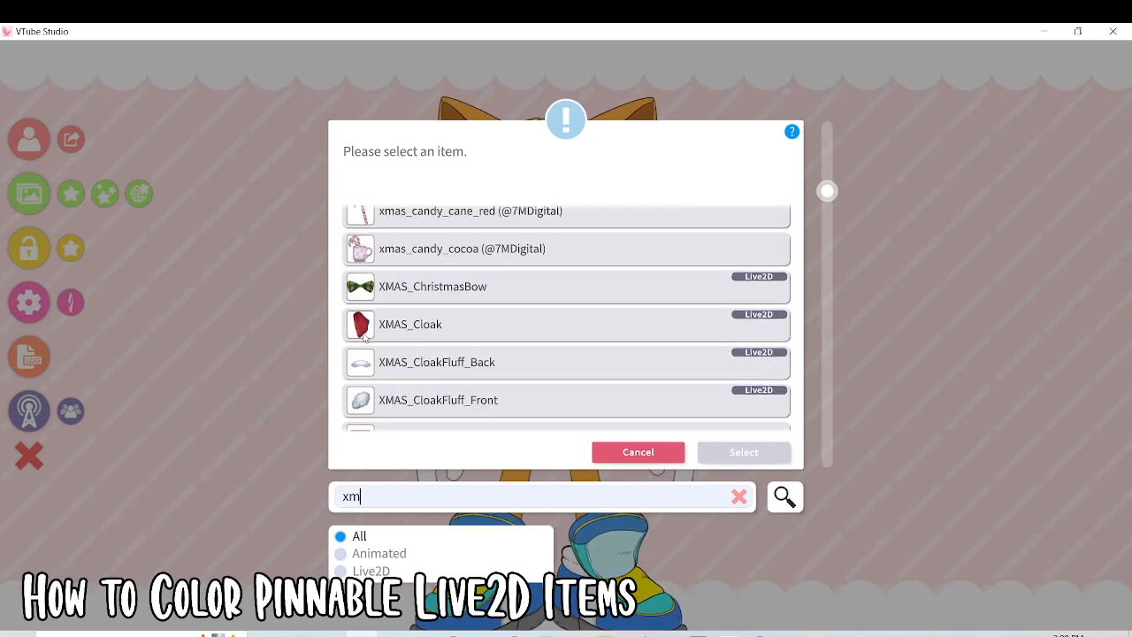
pyautogui.click(363, 335)
pyautogui.click(741, 452)
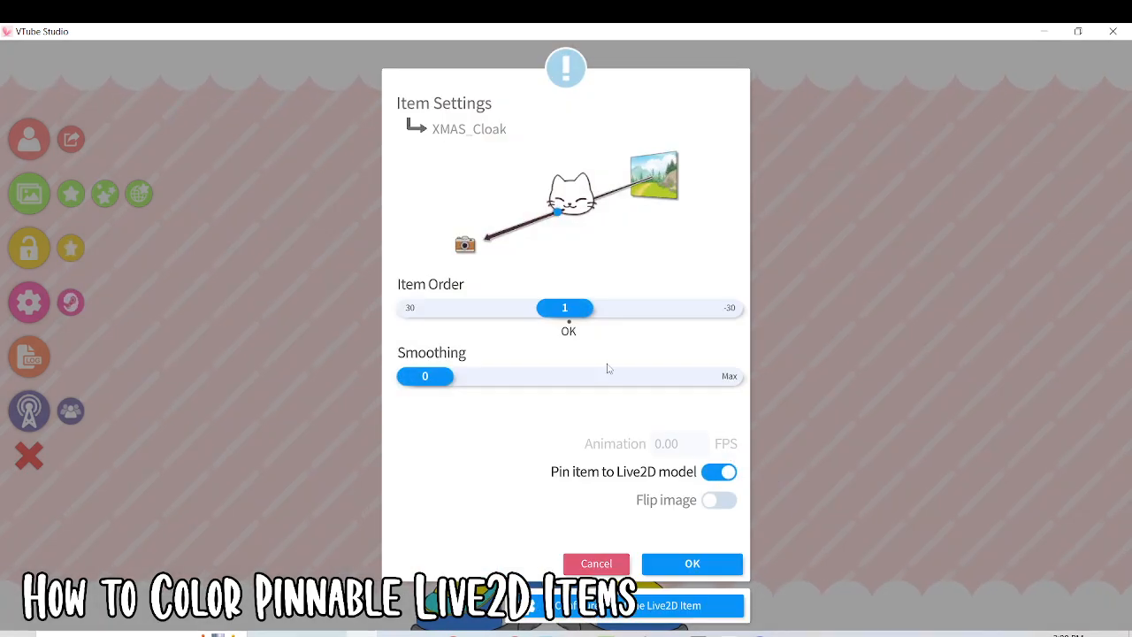
pyautogui.click(673, 562)
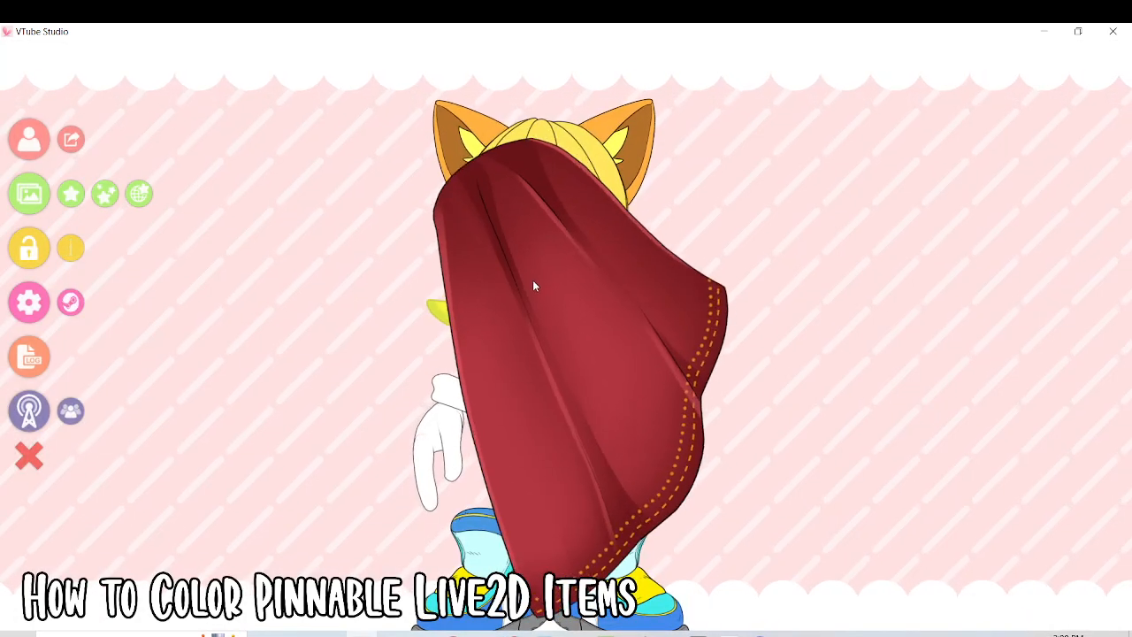
# Step: Shrink the red cloak and pin it to the model's upper chest beside the chest fluff
pyautogui.scroll(-10, 541, 303)
pyautogui.scroll(5, 551, 309)
pyautogui.moveTo(538, 283); pyautogui.dragTo(569, 305)
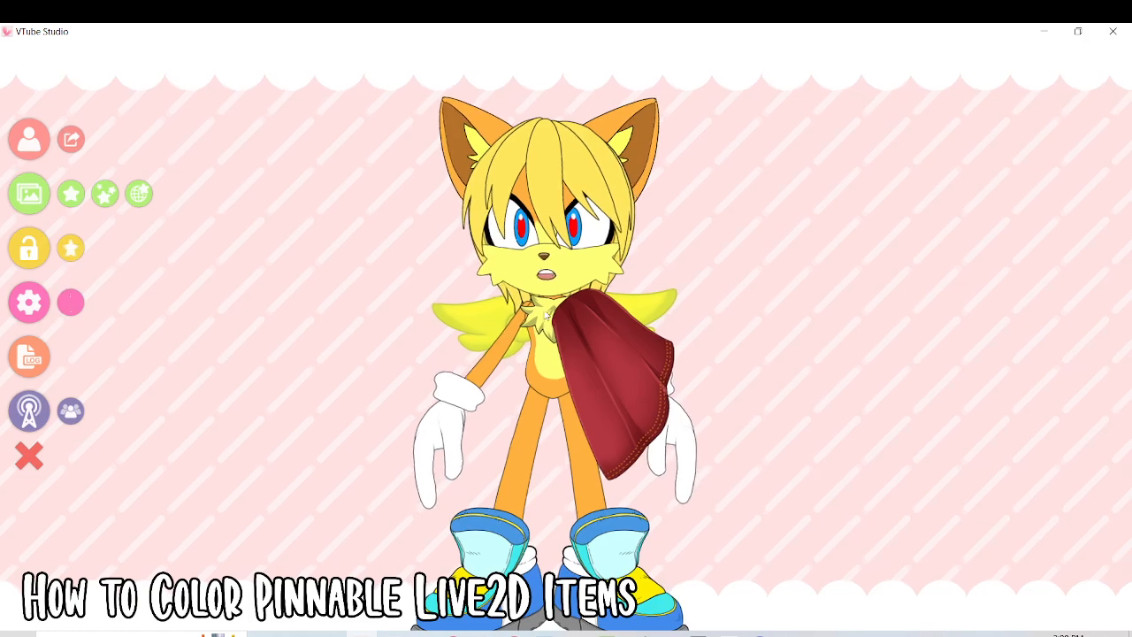
# Step: Exclude the ChestFluff ArtMesh from item pinning in the model customization, filtering the ArtMesh list by ch
pyautogui.click(28, 303)
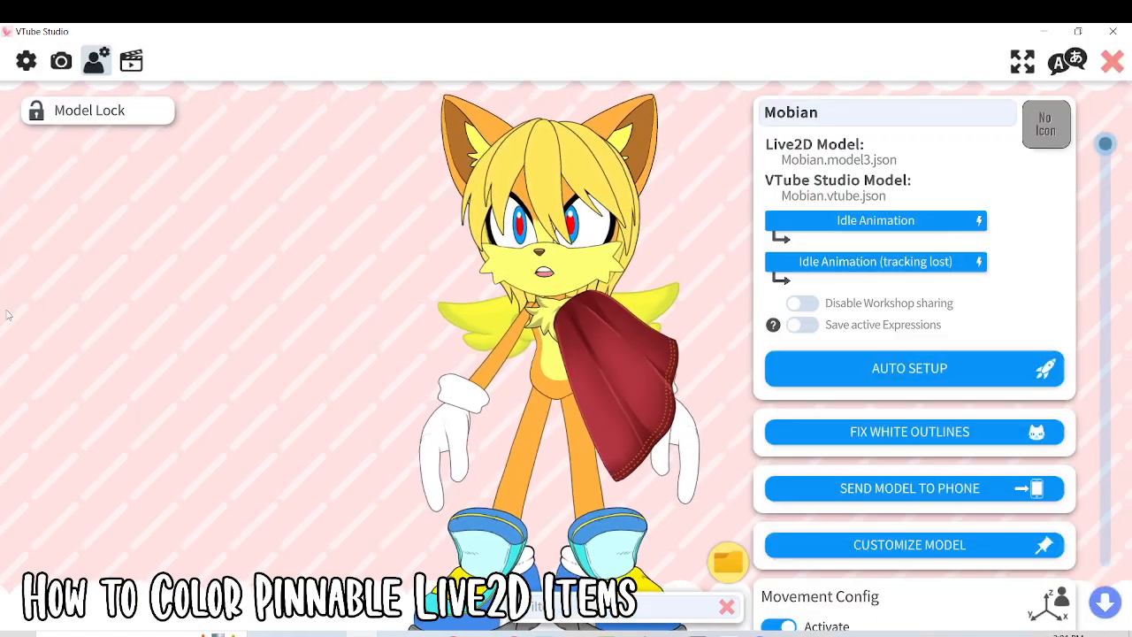
pyautogui.click(918, 546)
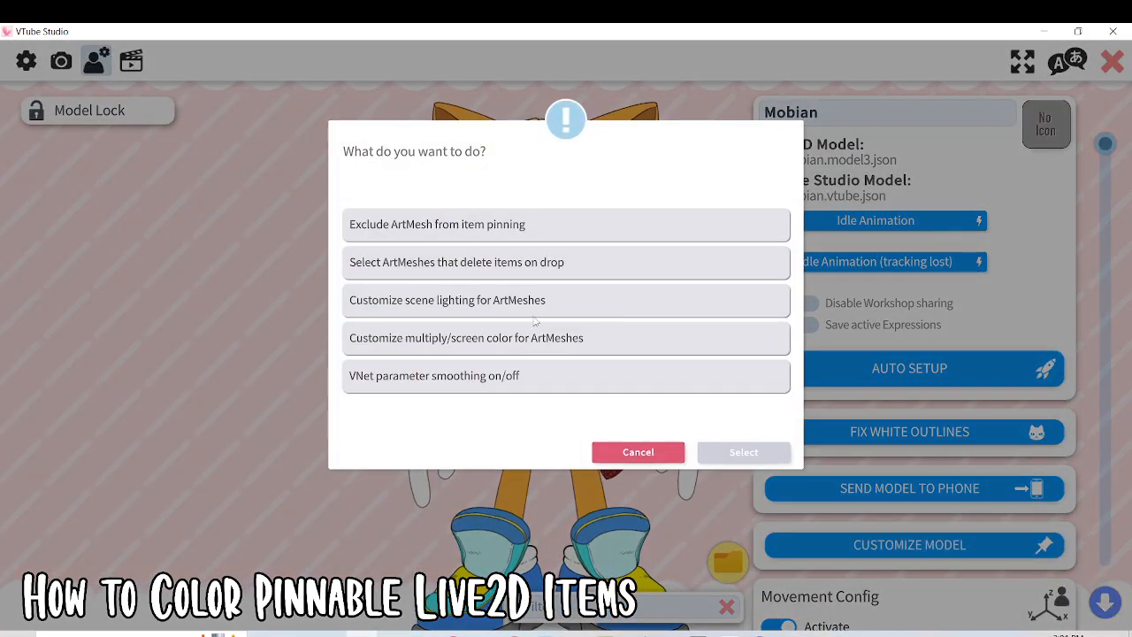
pyautogui.click(429, 228)
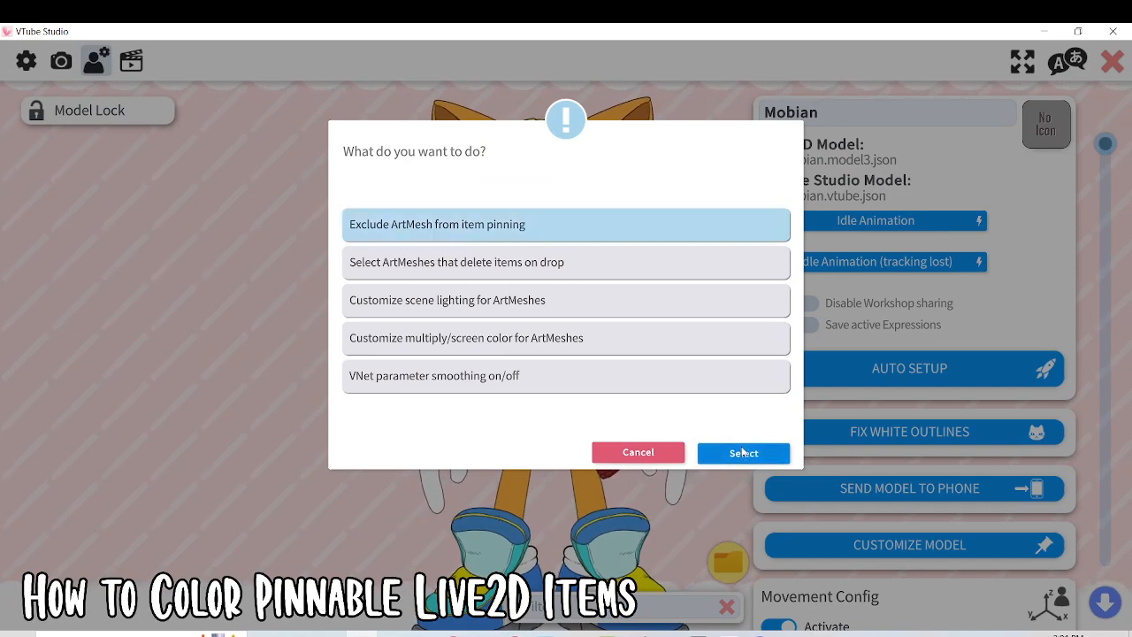
pyautogui.click(743, 452)
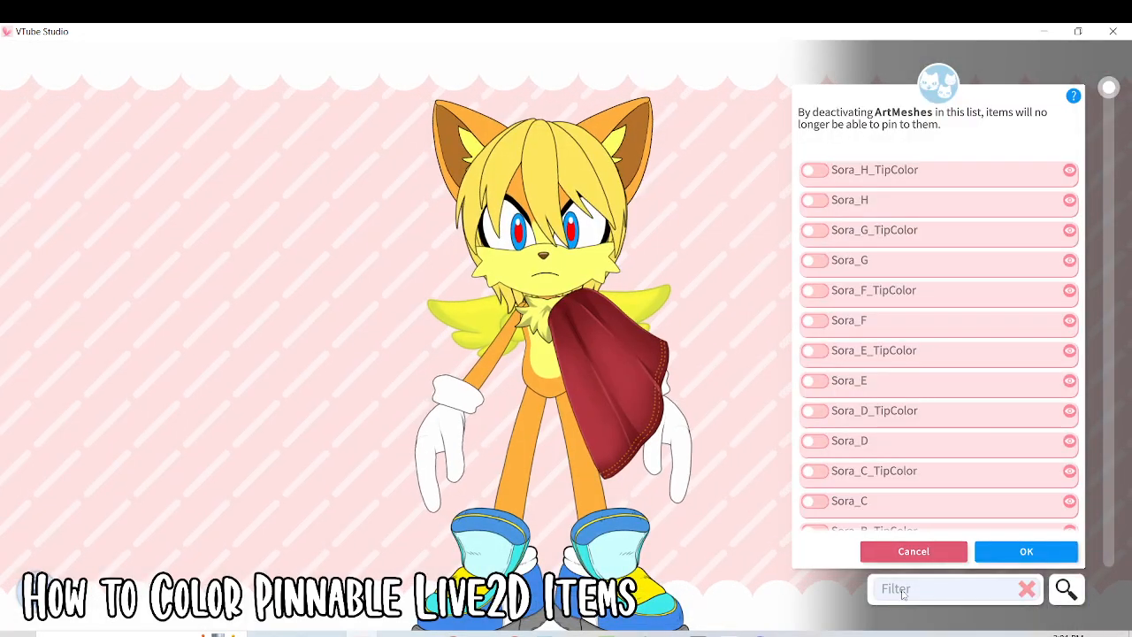
pyautogui.click(902, 589)
pyautogui.write('ch')
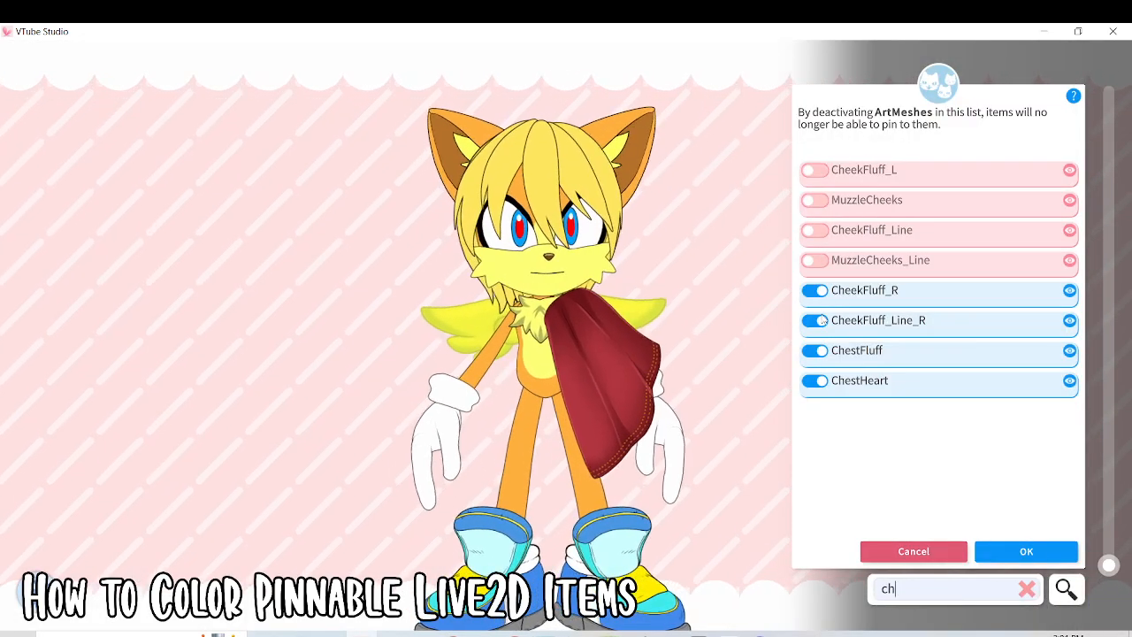
pyautogui.click(815, 351)
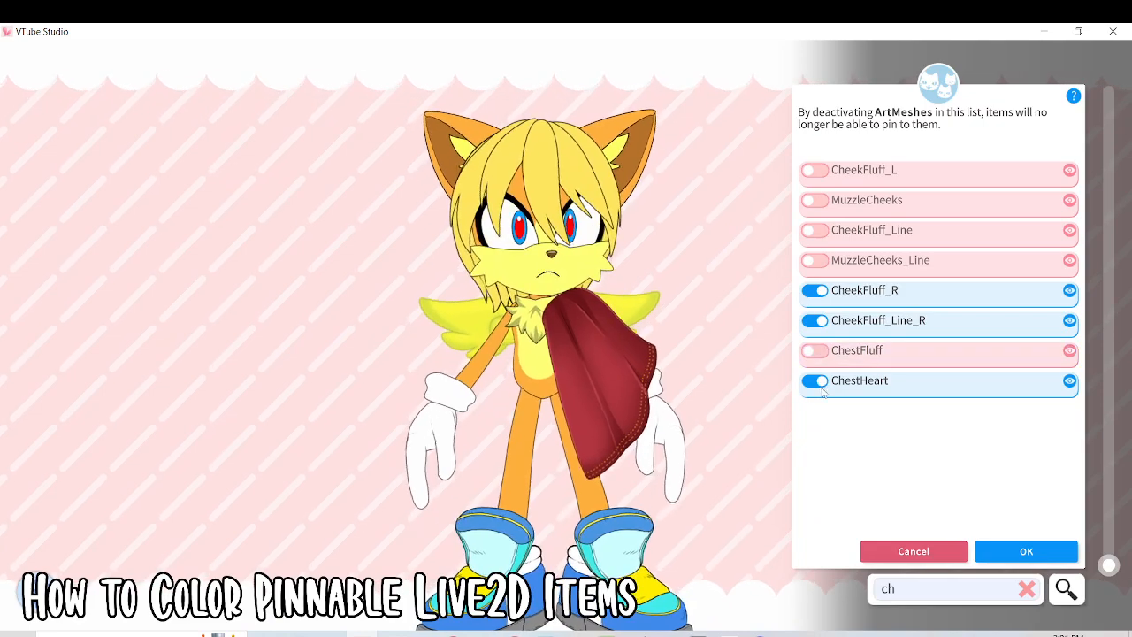
# Step: Exclude all four Arm ArtMeshes from item pinning and re-pin the cloak at a smaller size beside the chest fluff
pyautogui.doubleClick(932, 592)
pyautogui.write('arm')
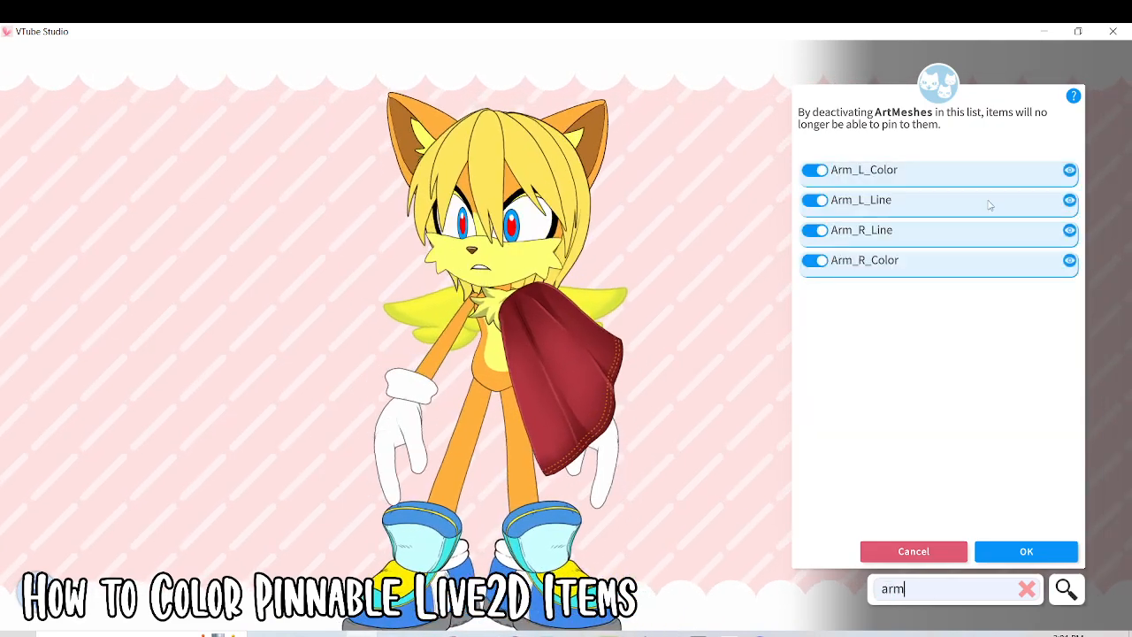
pyautogui.click(814, 169)
pyautogui.click(815, 200)
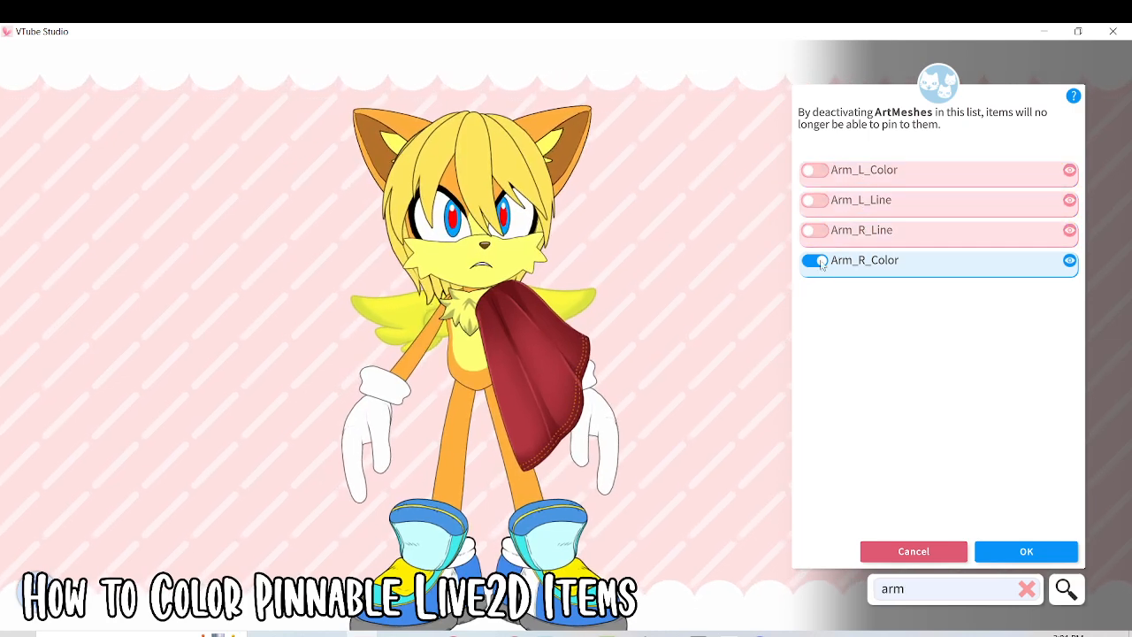
pyautogui.click(819, 262)
pyautogui.click(1026, 551)
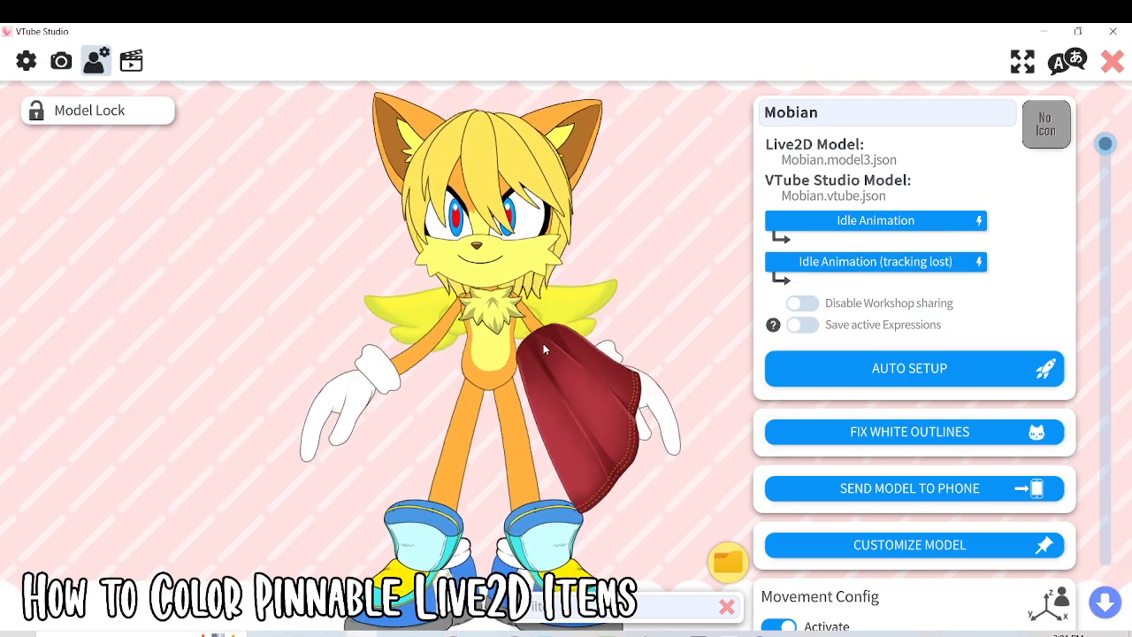
pyautogui.moveTo(543, 343); pyautogui.dragTo(485, 306)
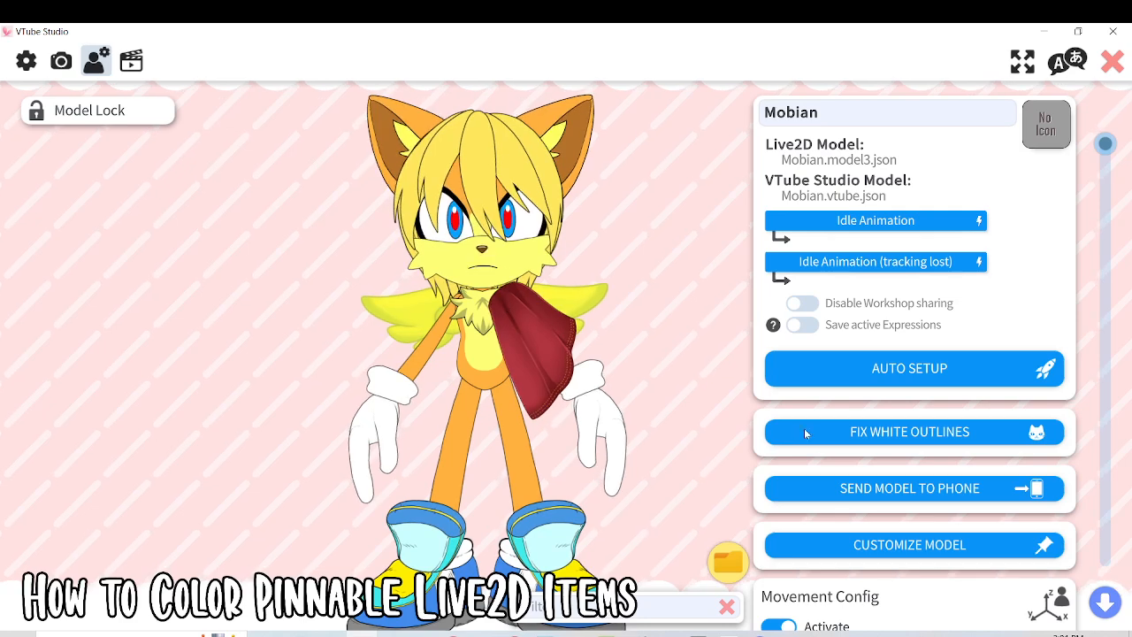
# Step: Re-enable item pinning for Arm_L_Color, Arm_L_Line, Arm_R_Line and Arm_R_Color, and leave the model settings
pyautogui.click(911, 543)
pyautogui.click(471, 232)
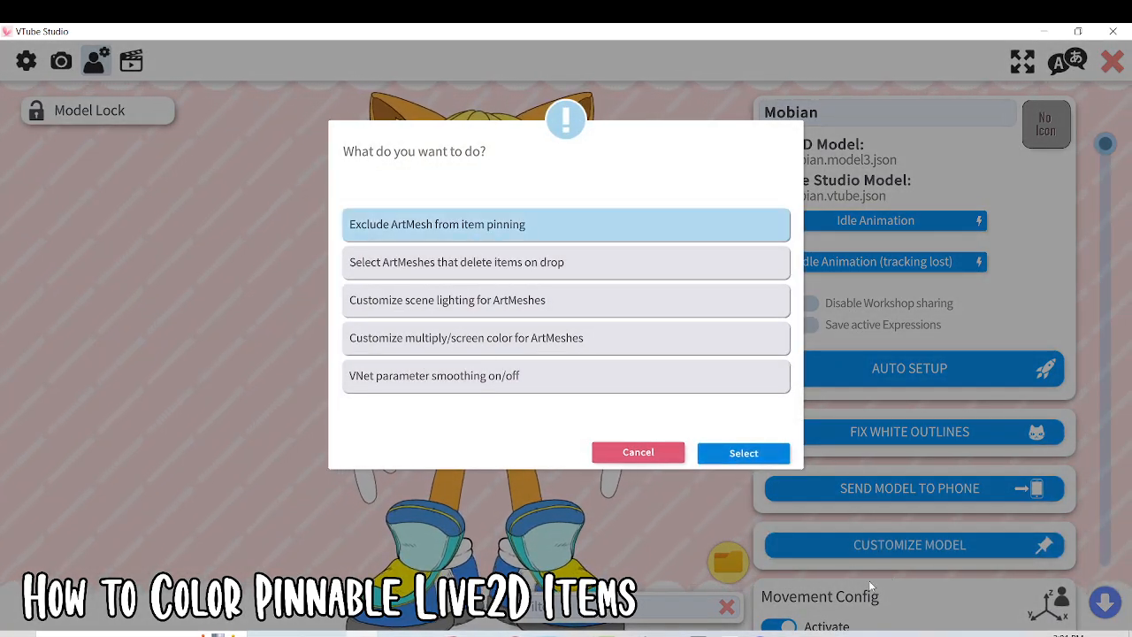
pyautogui.click(720, 454)
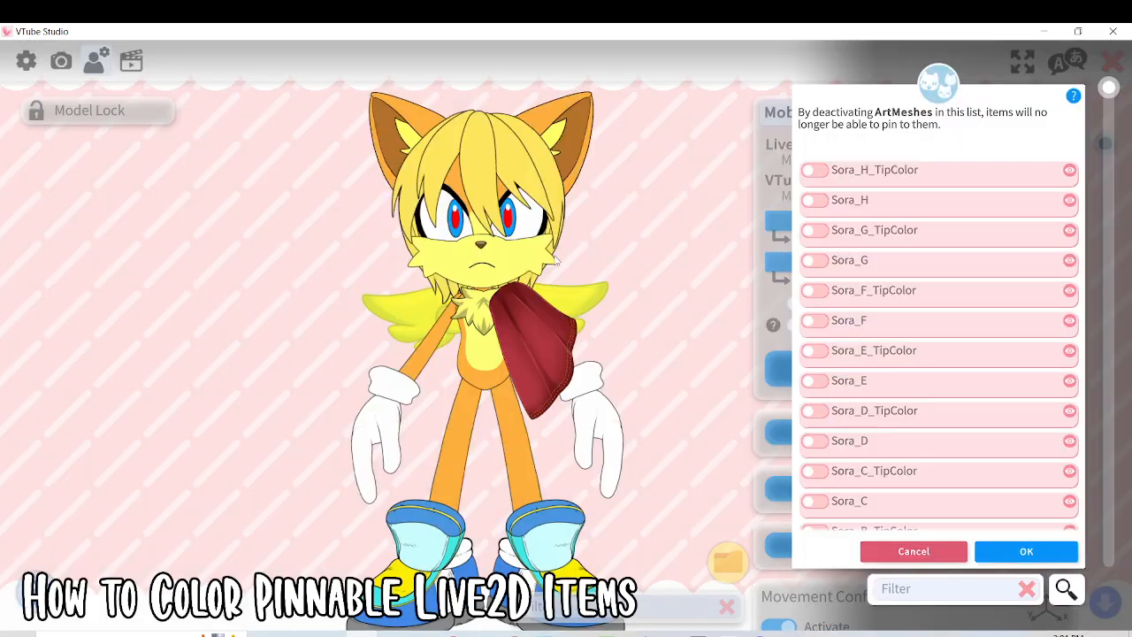
pyautogui.click(942, 589)
pyautogui.write('as')
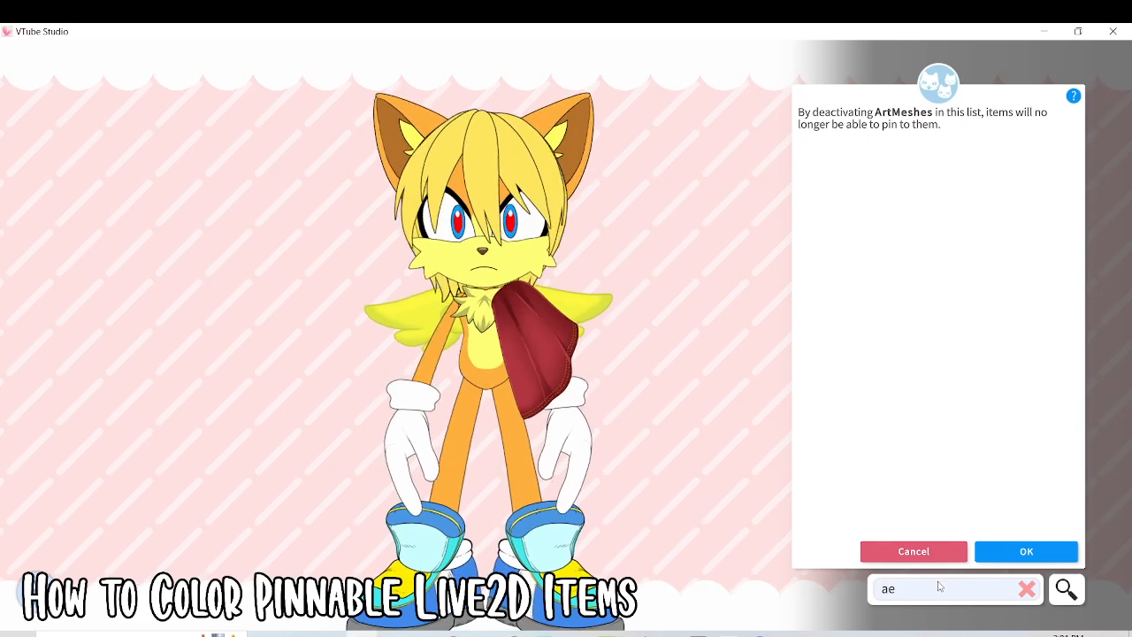
pyautogui.press('BackSpace')
pyautogui.write('rm')
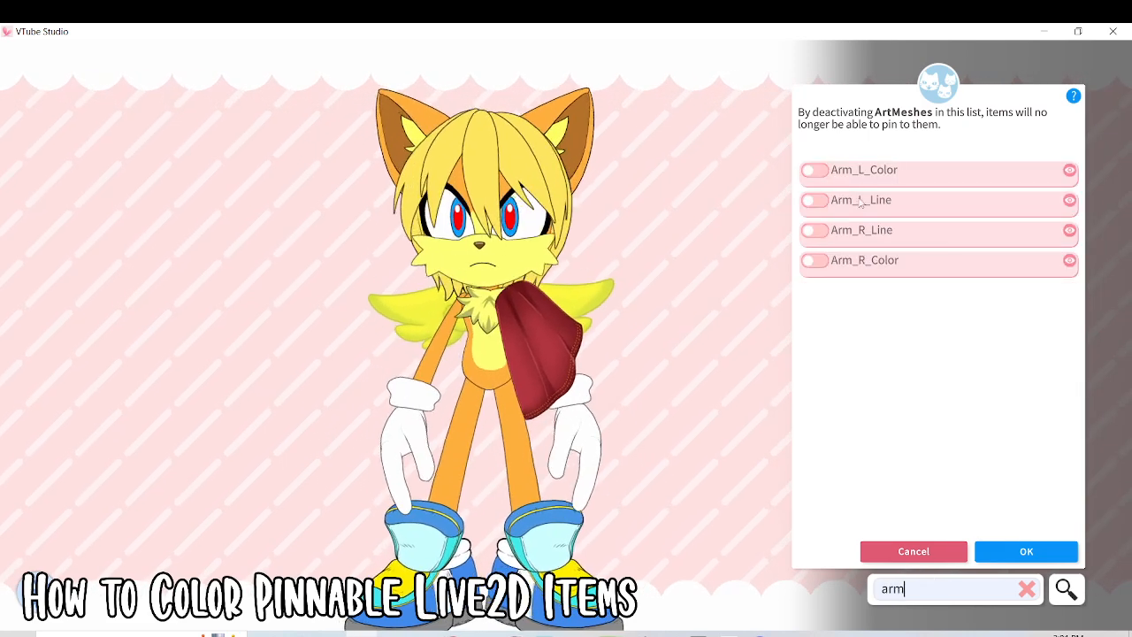
pyautogui.click(814, 170)
pyautogui.click(814, 230)
pyautogui.click(814, 200)
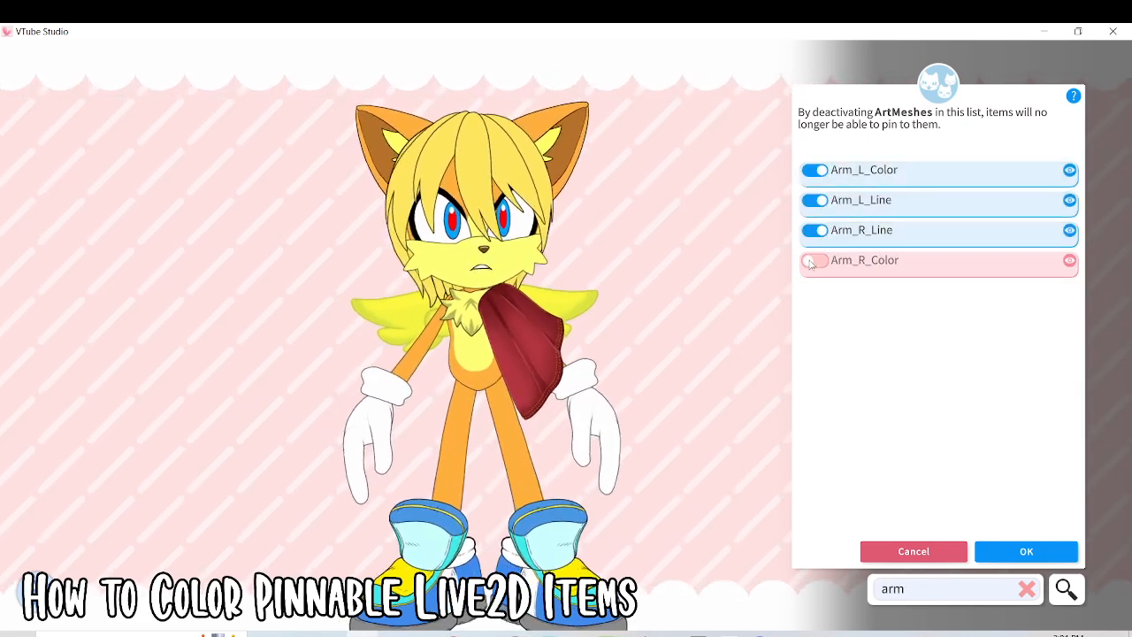
pyautogui.click(814, 260)
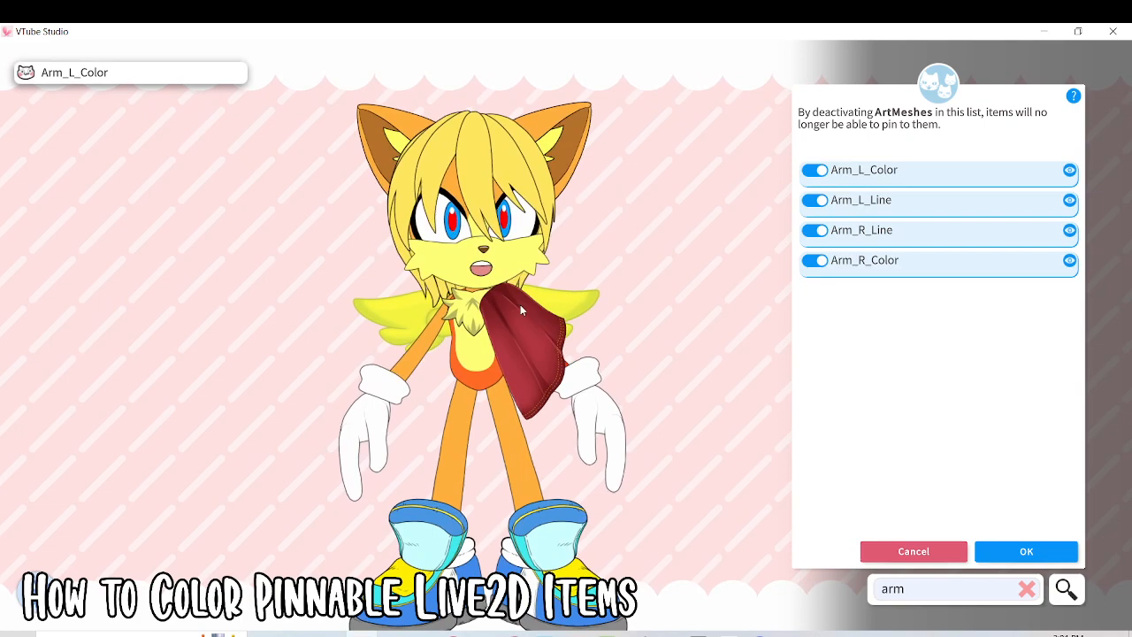
pyautogui.click(1026, 551)
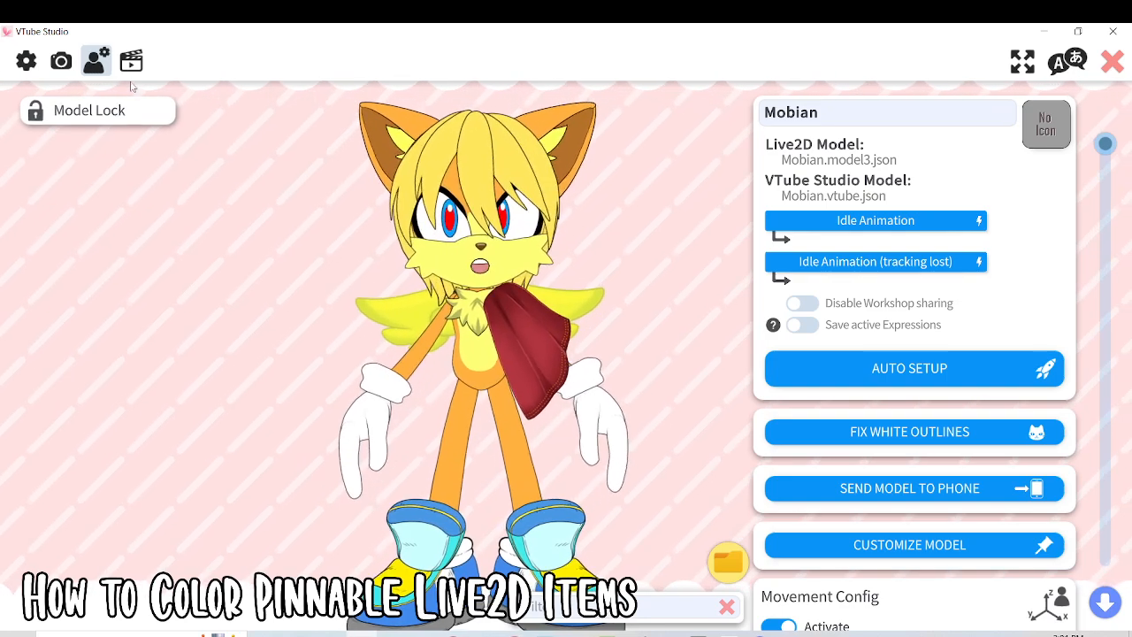
pyautogui.click(1112, 62)
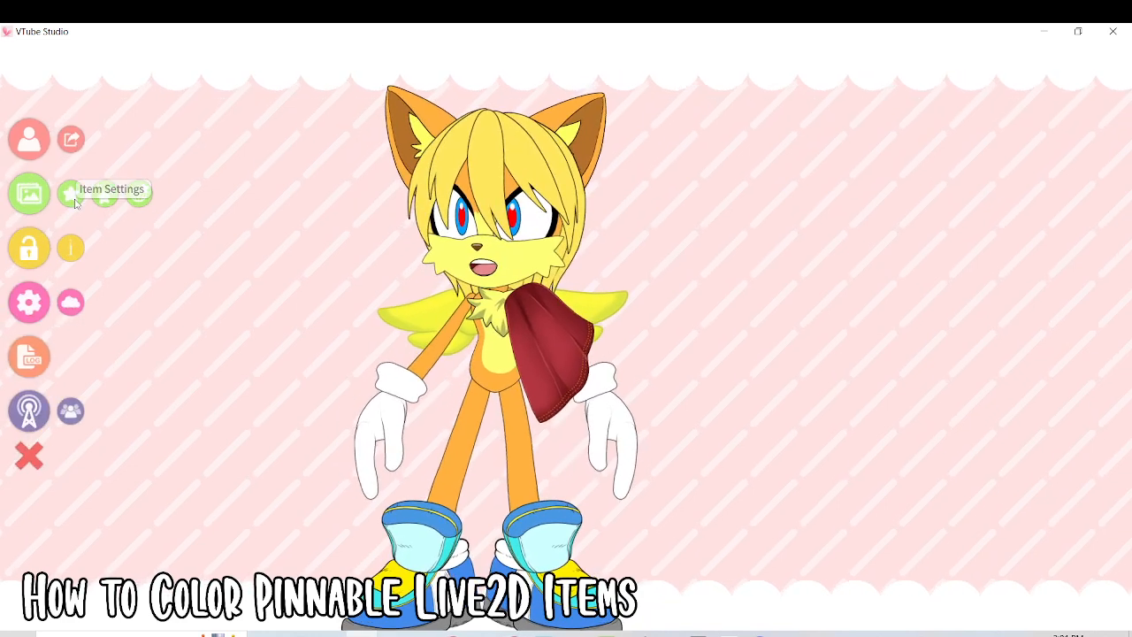
# Step: Load XMAS_CloakFluff_Front with item order 2 and pinning enabled, and pin it, shrunk, to the top of the cloak
pyautogui.click(105, 201)
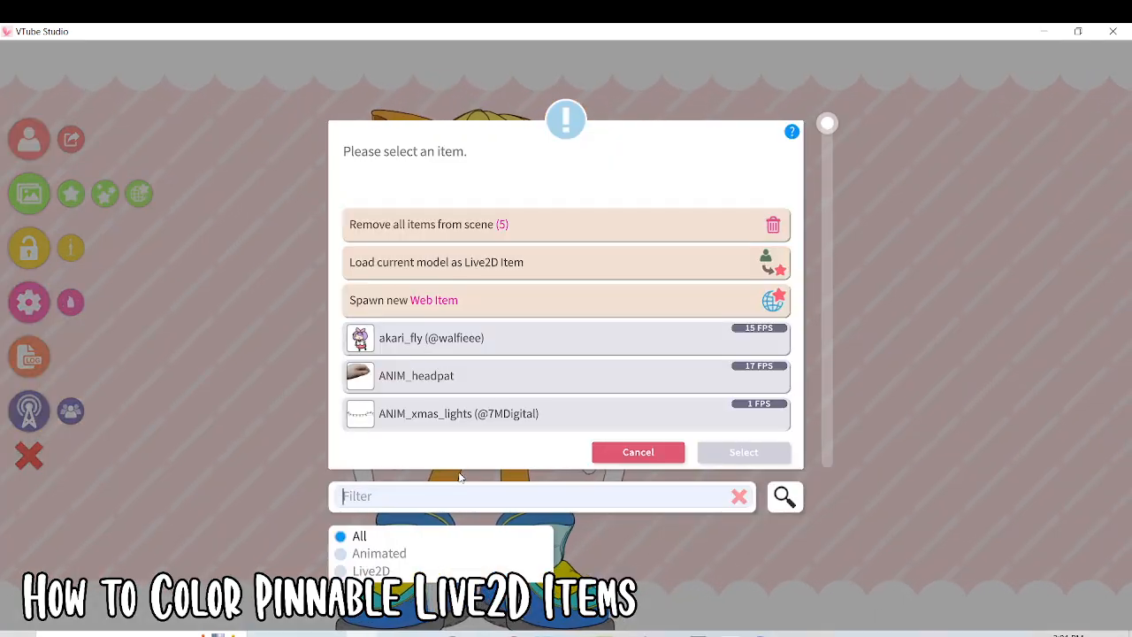
pyautogui.write('xm')
pyautogui.scroll(-5, 401, 307)
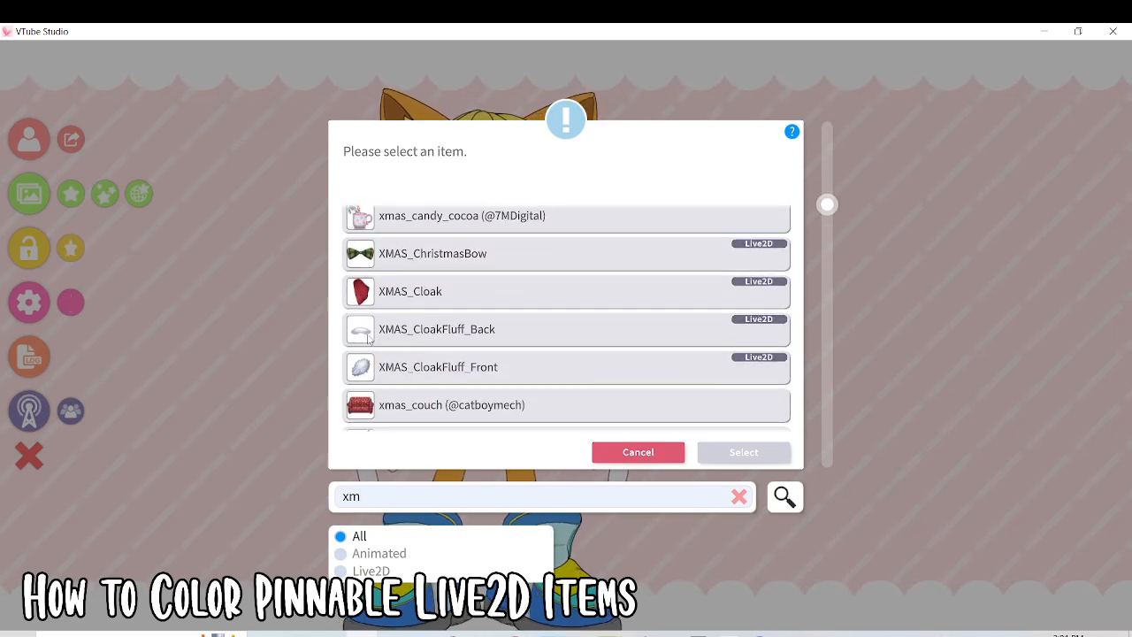
pyautogui.click(363, 374)
pyautogui.click(723, 456)
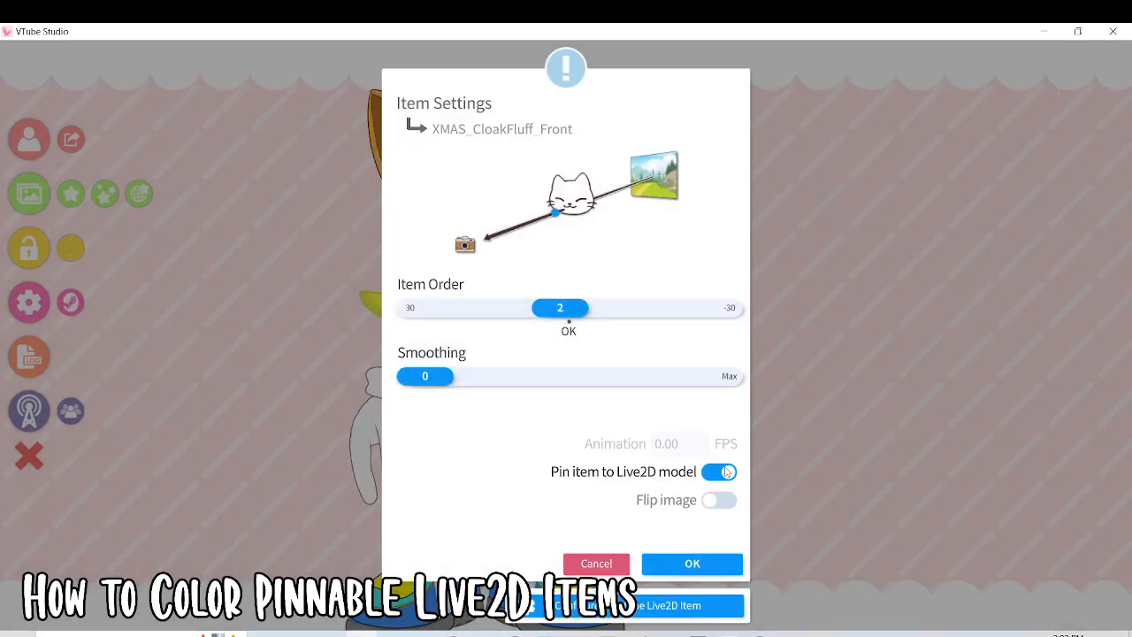
pyautogui.click(689, 564)
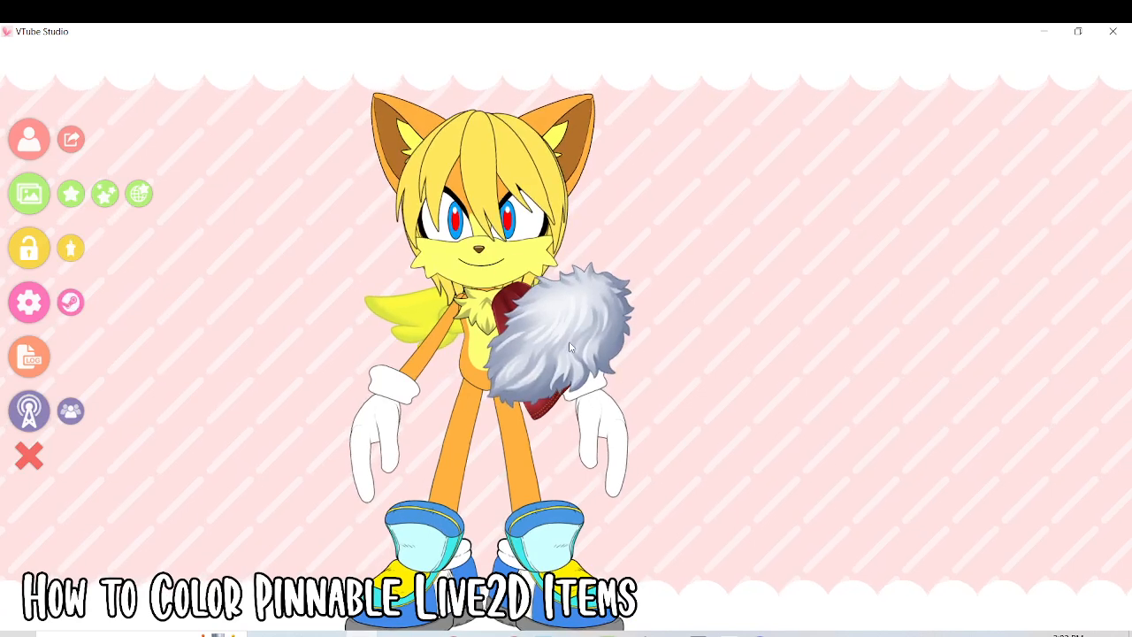
pyautogui.moveTo(570, 347); pyautogui.dragTo(511, 298)
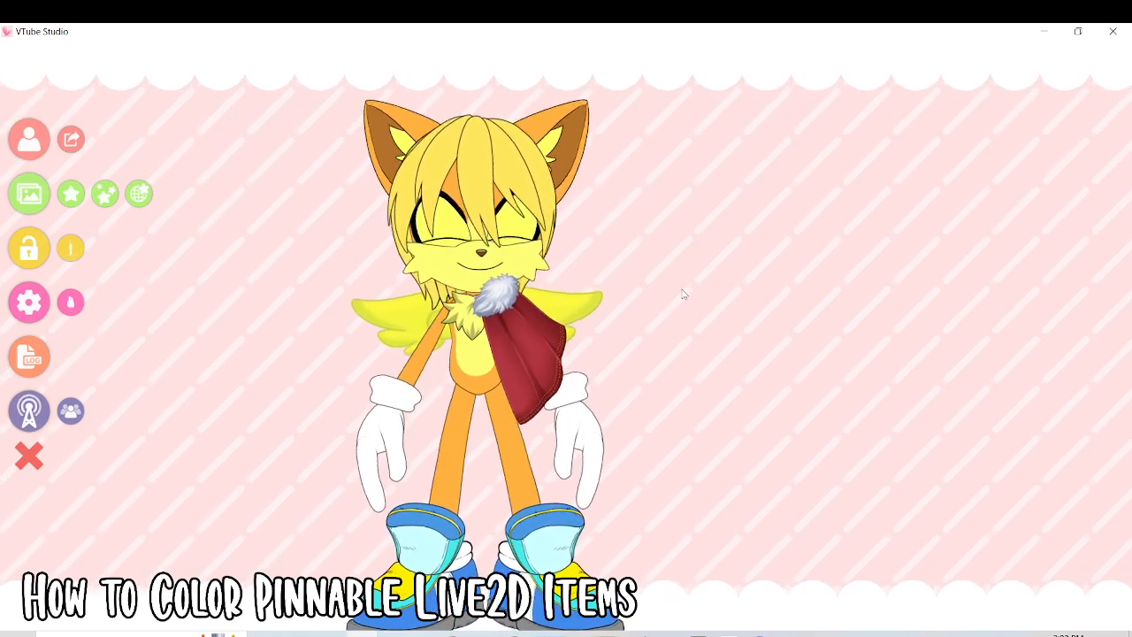
# Step: Remove the red cloak and its fluff trim from the scene
pyautogui.moveTo(509, 347); pyautogui.dragTo(1094, 588)
pyautogui.moveTo(496, 297); pyautogui.dragTo(1094, 586)
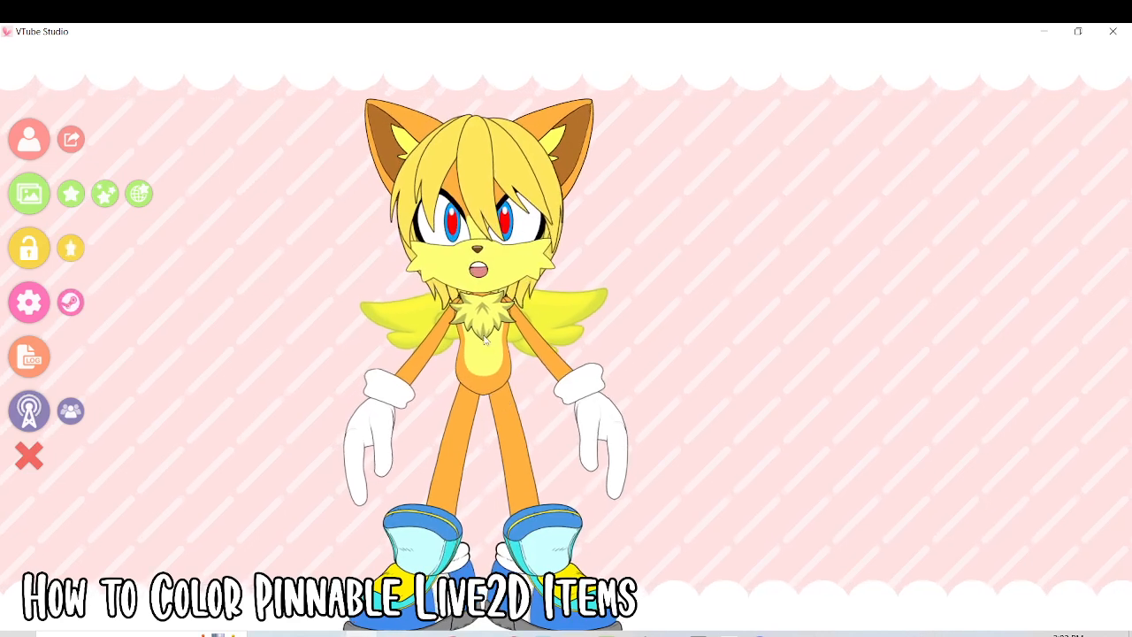
# Step: Filter the items by pu and load PufferCoat Green with item order 1 and pinning to the model enabled
pyautogui.click(71, 193)
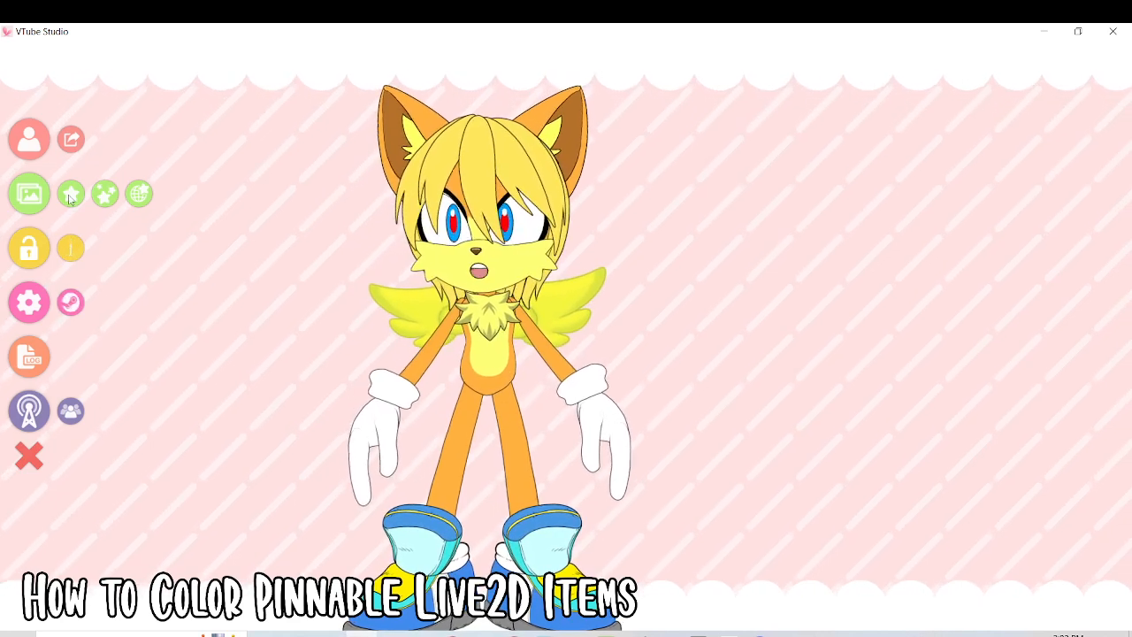
pyautogui.write('pui')
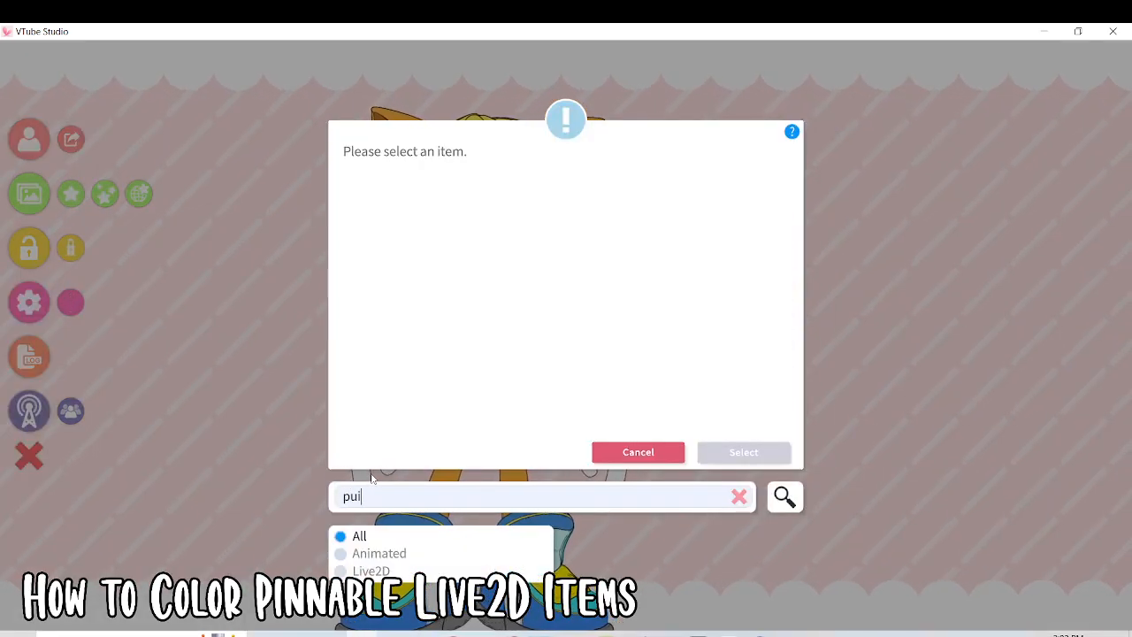
pyautogui.press('BackSpace')
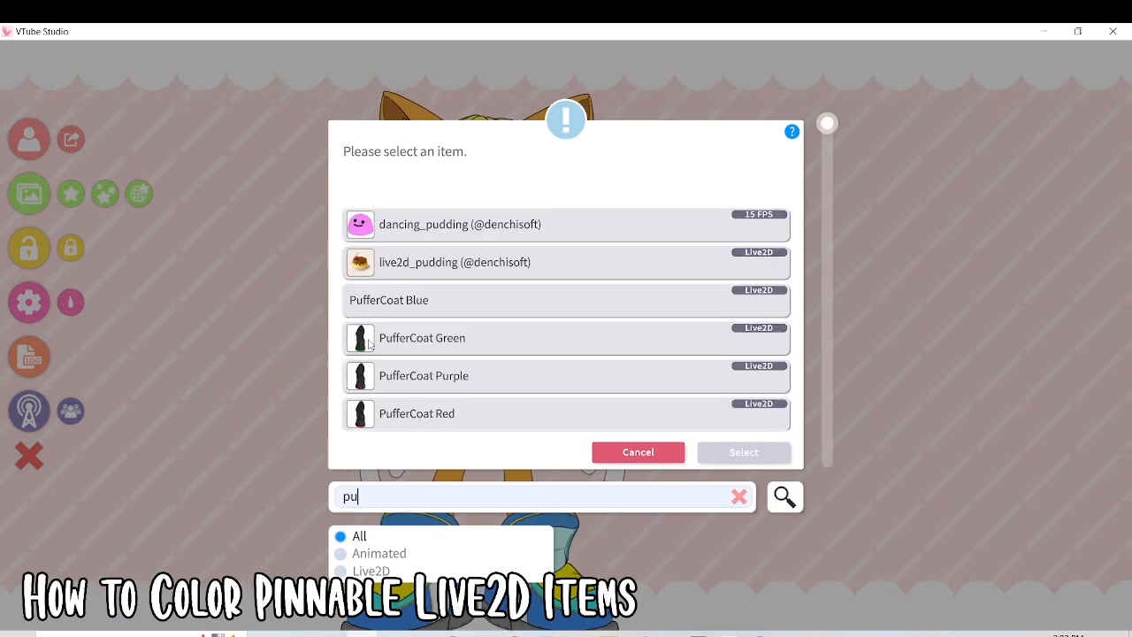
pyautogui.scroll(-2, 370, 345)
pyautogui.click(378, 312)
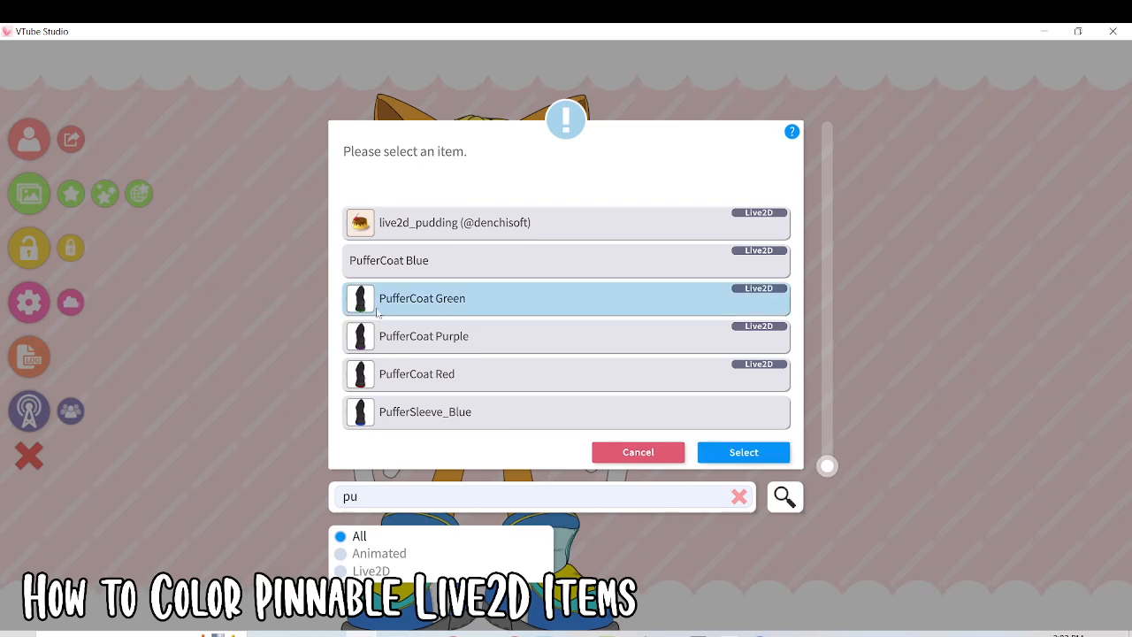
pyautogui.click(724, 453)
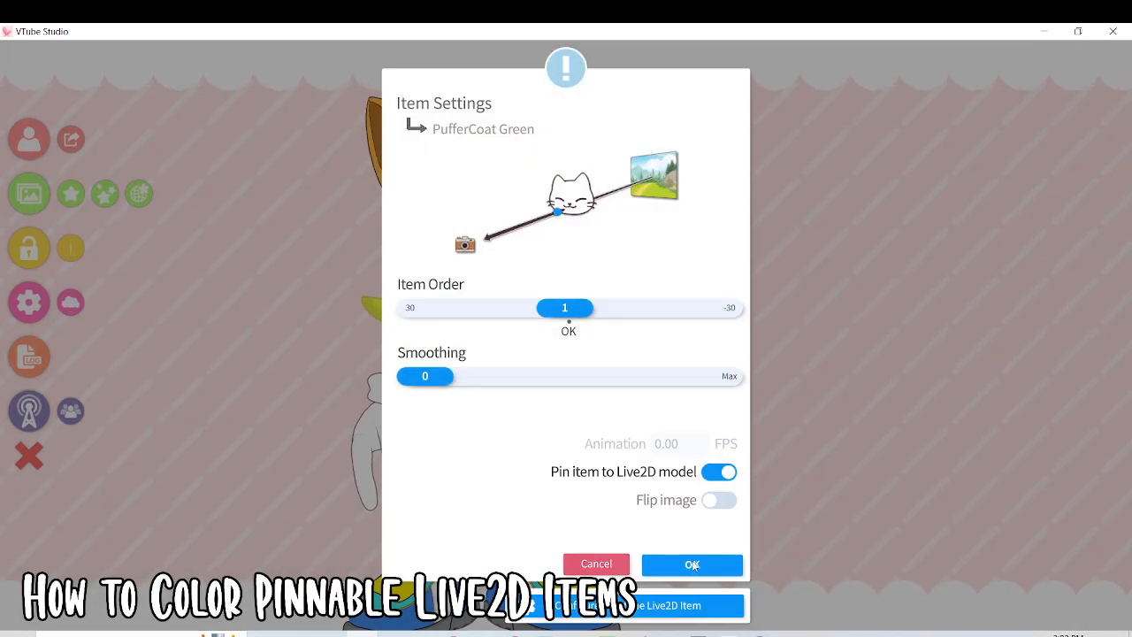
pyautogui.click(692, 564)
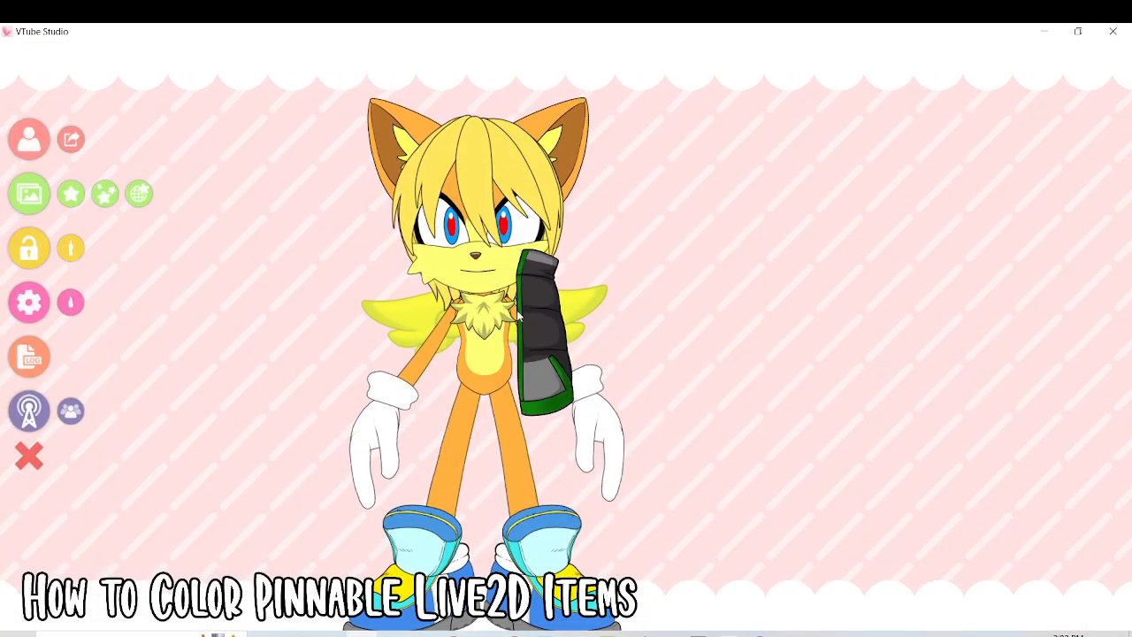
# Step: Try the puffer coat at a smaller size, pinned beside the chest fluff, and remove it from the scene
pyautogui.scroll(-4, 522, 316)
pyautogui.scroll(3, 542, 306)
pyautogui.scroll(-3, 537, 297)
pyautogui.moveTo(536, 300); pyautogui.dragTo(501, 303)
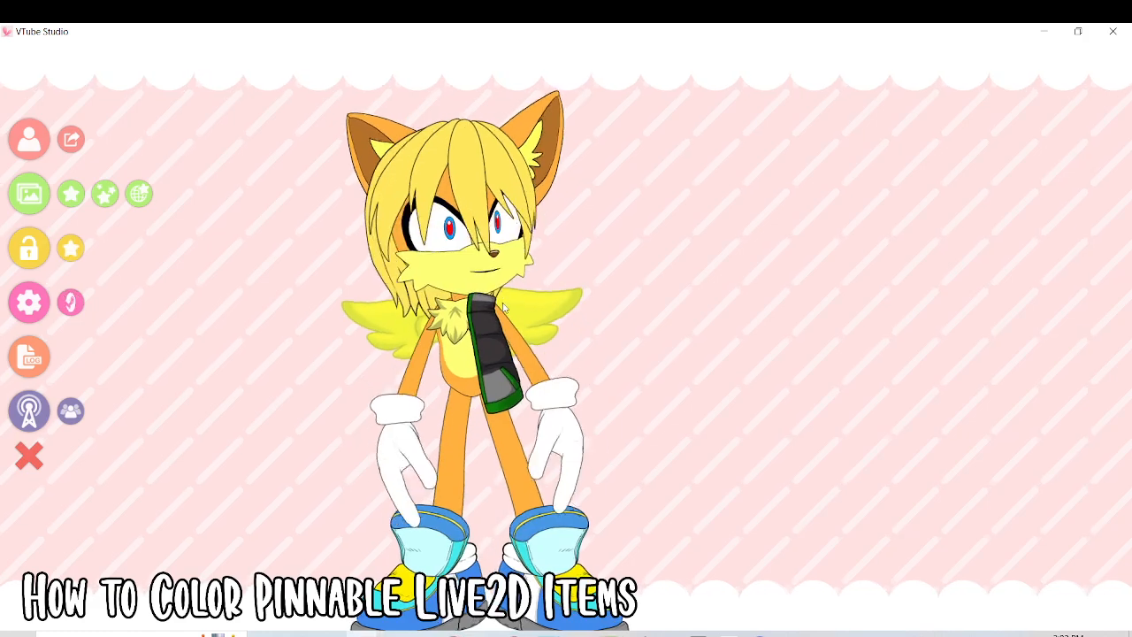
pyautogui.moveTo(501, 307); pyautogui.dragTo(1102, 600)
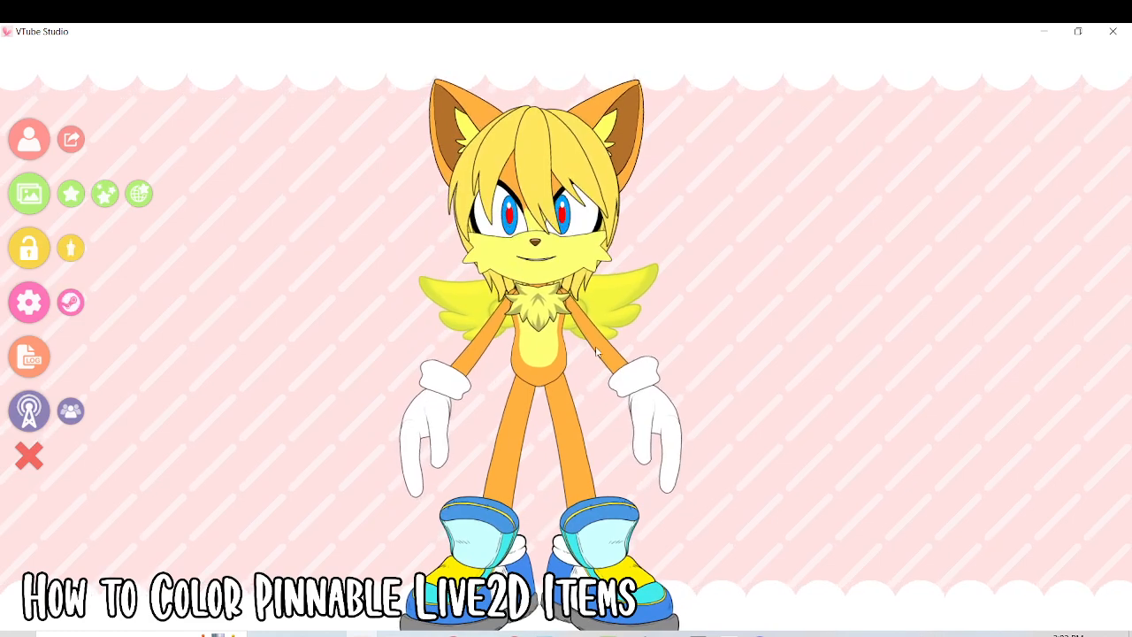
# Step: Switch to File Explorer and bring up the Ear Bundle and Live2DModels folders for comparison
pyautogui.scroll(5, 739, 292)
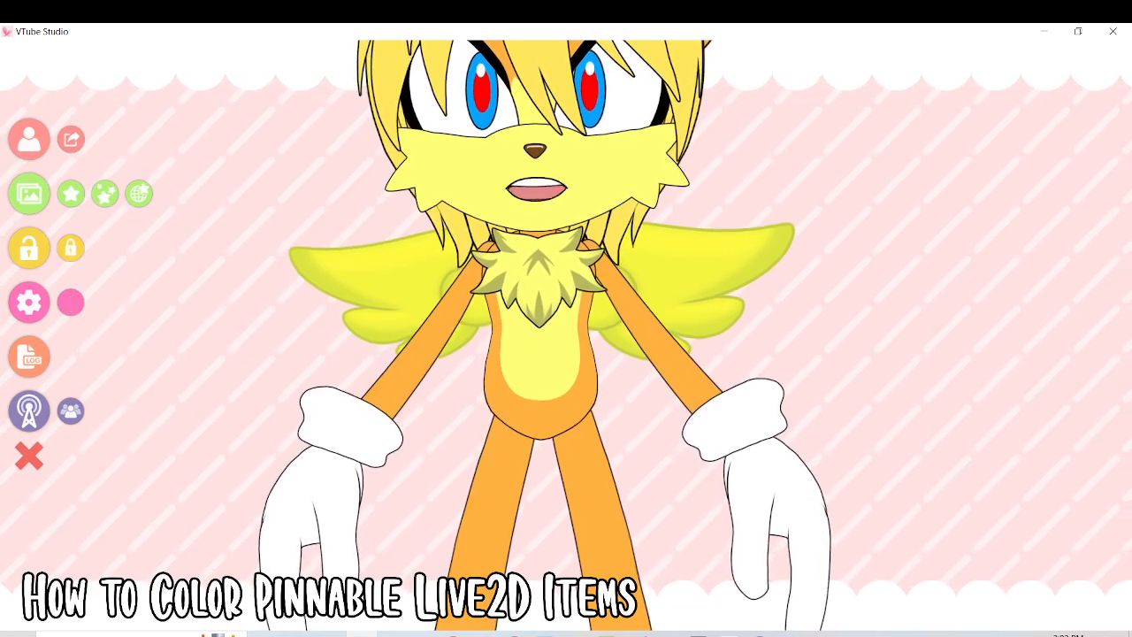
pyautogui.moveTo(330, 633)
pyautogui.click(453, 579)
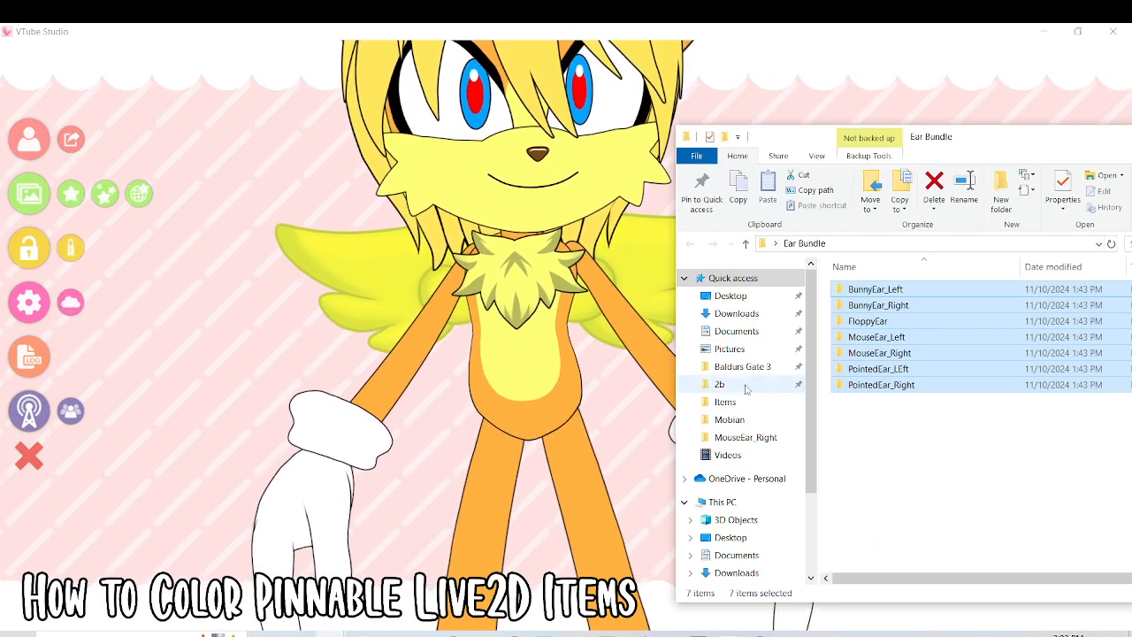
pyautogui.moveTo(331, 634)
pyautogui.click(205, 566)
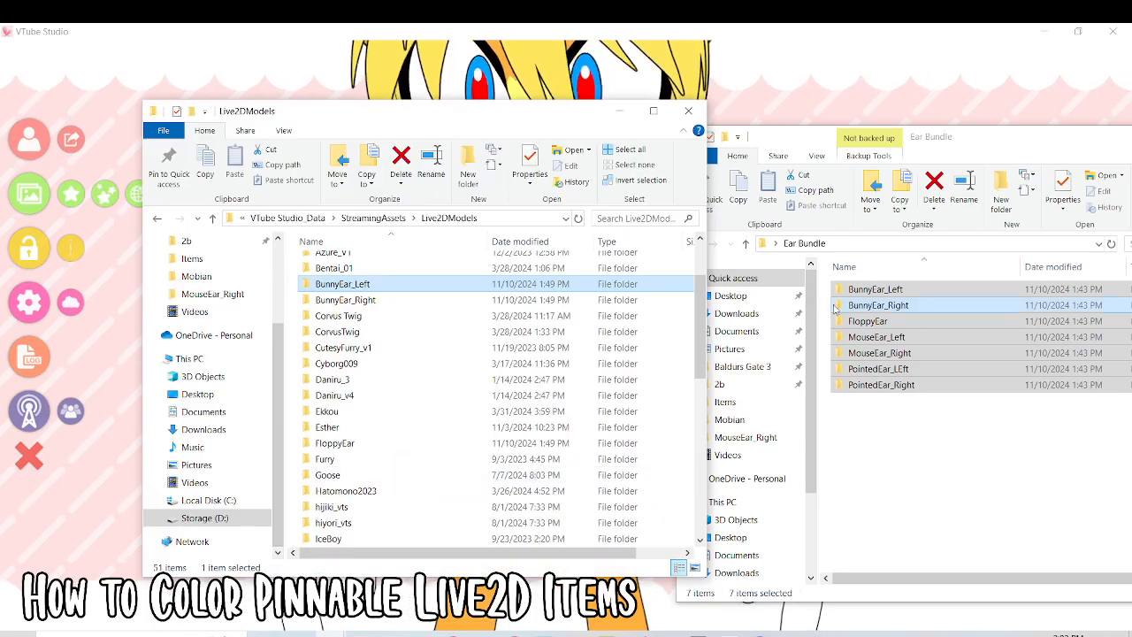
# Step: Open the PufferCoat_Green.2048 texture folder of the PufferCoat Green item inside StreamingAssets > Items
pyautogui.click(380, 219)
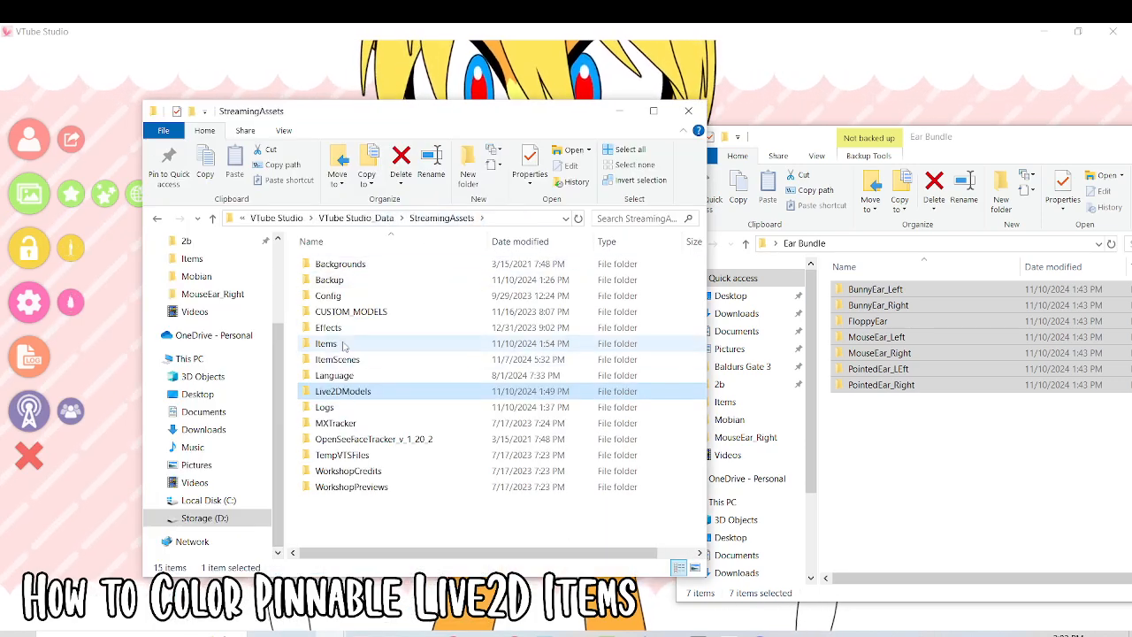
pyautogui.doubleClick(345, 345)
pyautogui.scroll(-5, 573, 477)
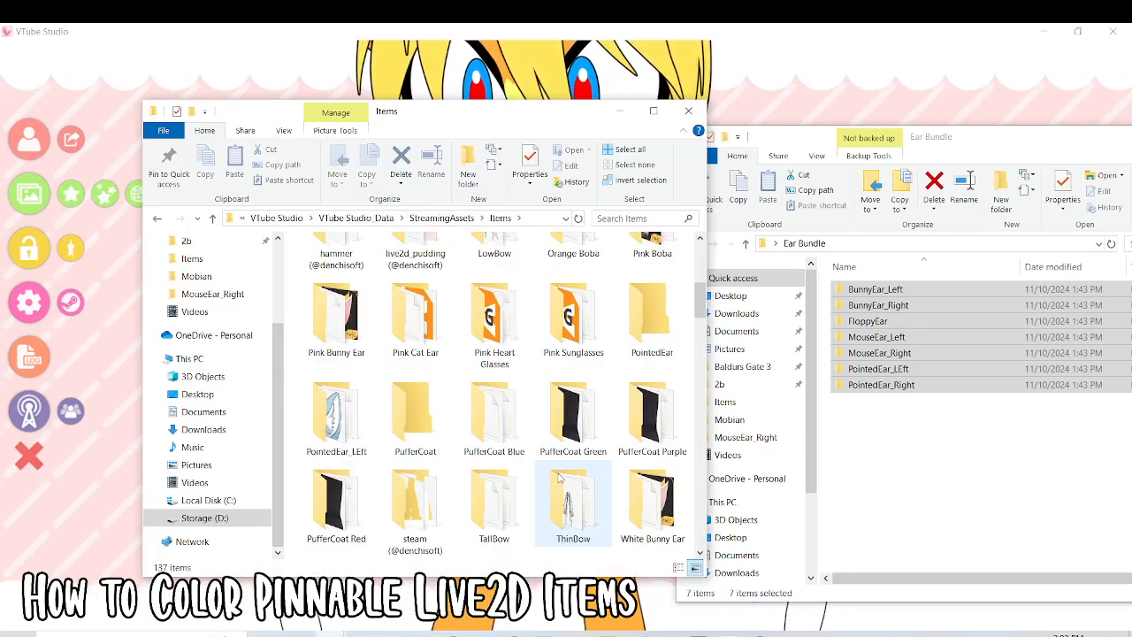
pyautogui.doubleClick(592, 424)
pyautogui.doubleClick(370, 264)
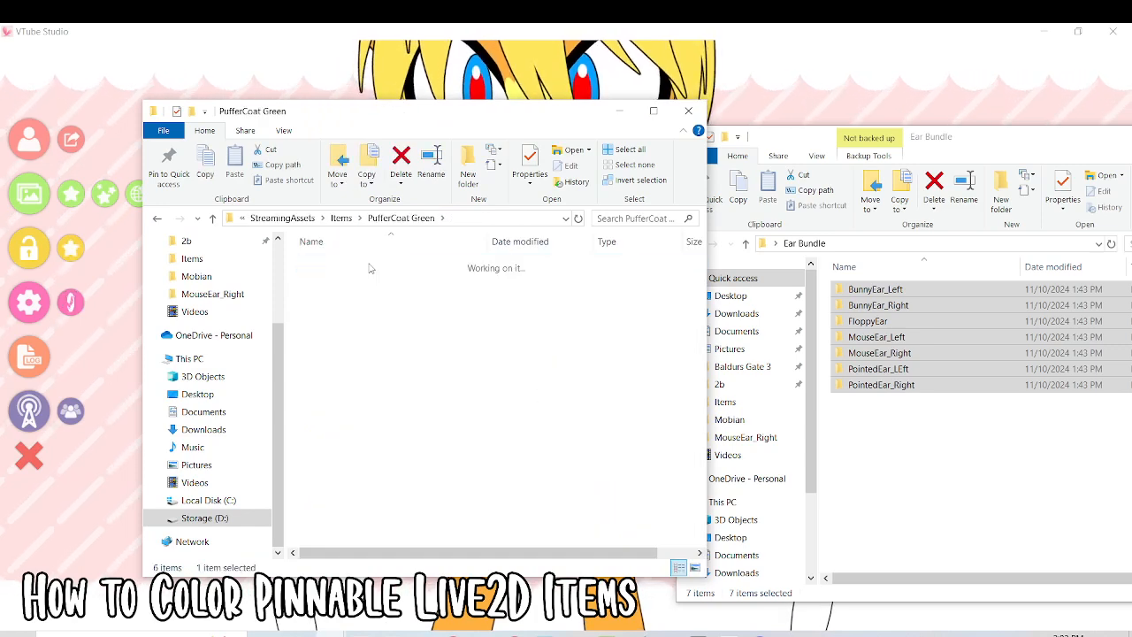
# Step: View the texture_00 image of the green puffer coat, close it, and return to the PufferCoat Green folder
pyautogui.click(354, 278)
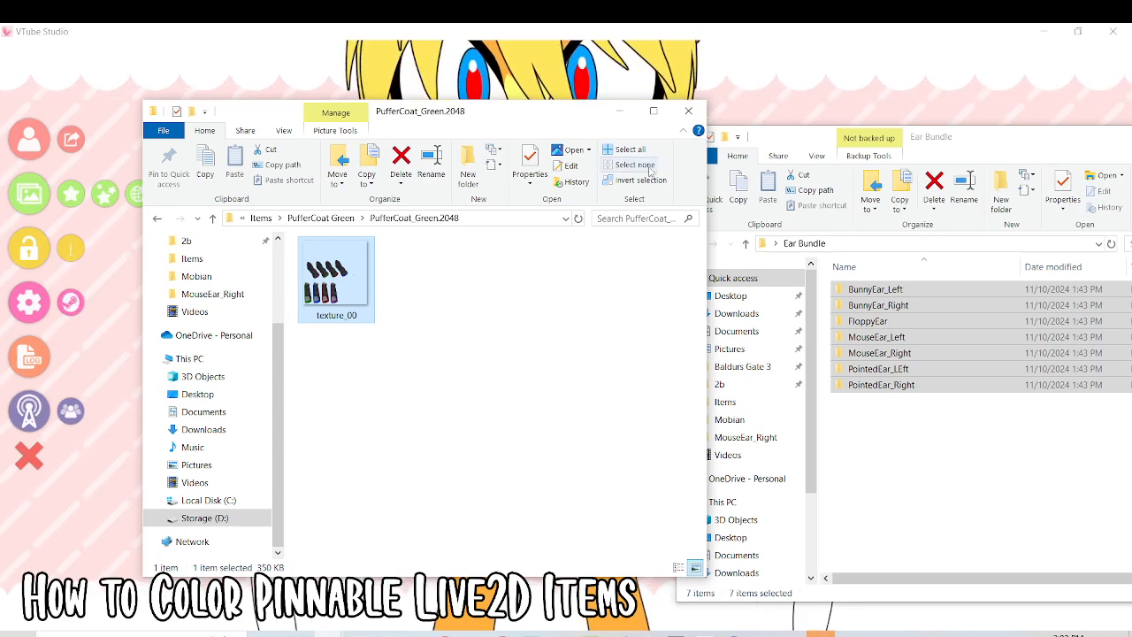
pyautogui.moveTo(506, 324); pyautogui.dragTo(575, 409)
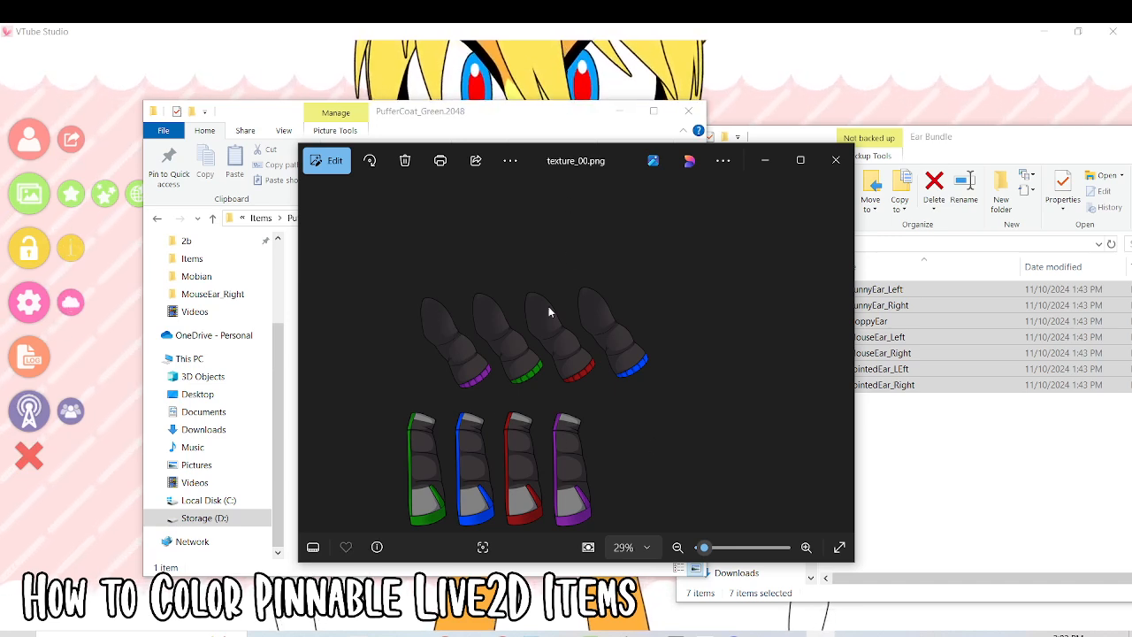
pyautogui.moveTo(617, 166); pyautogui.dragTo(727, 168)
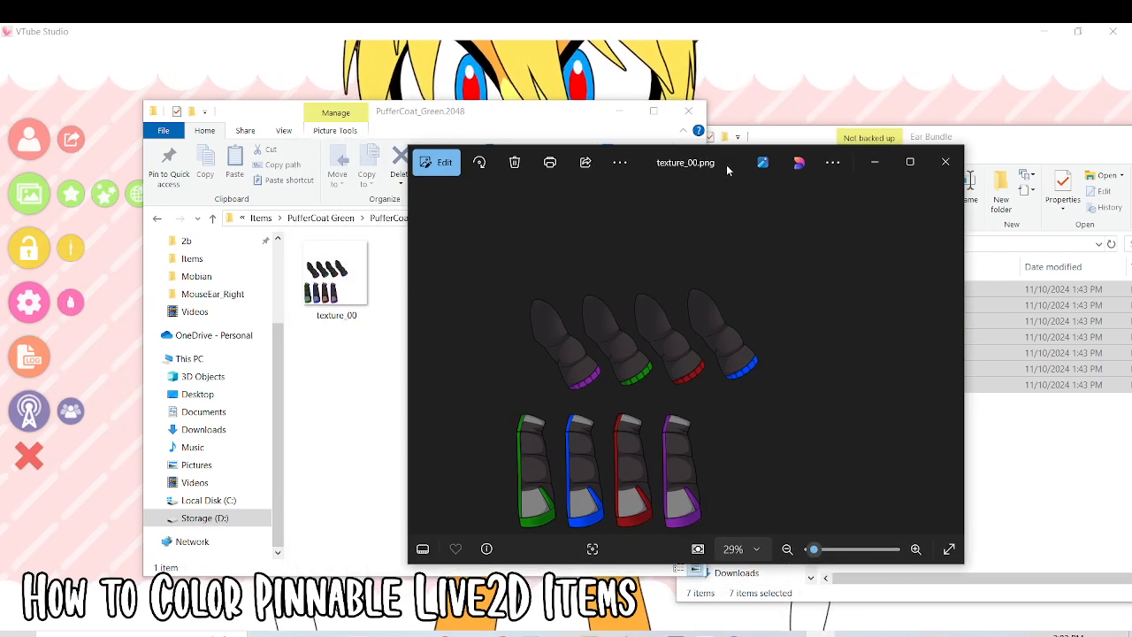
pyautogui.click(947, 161)
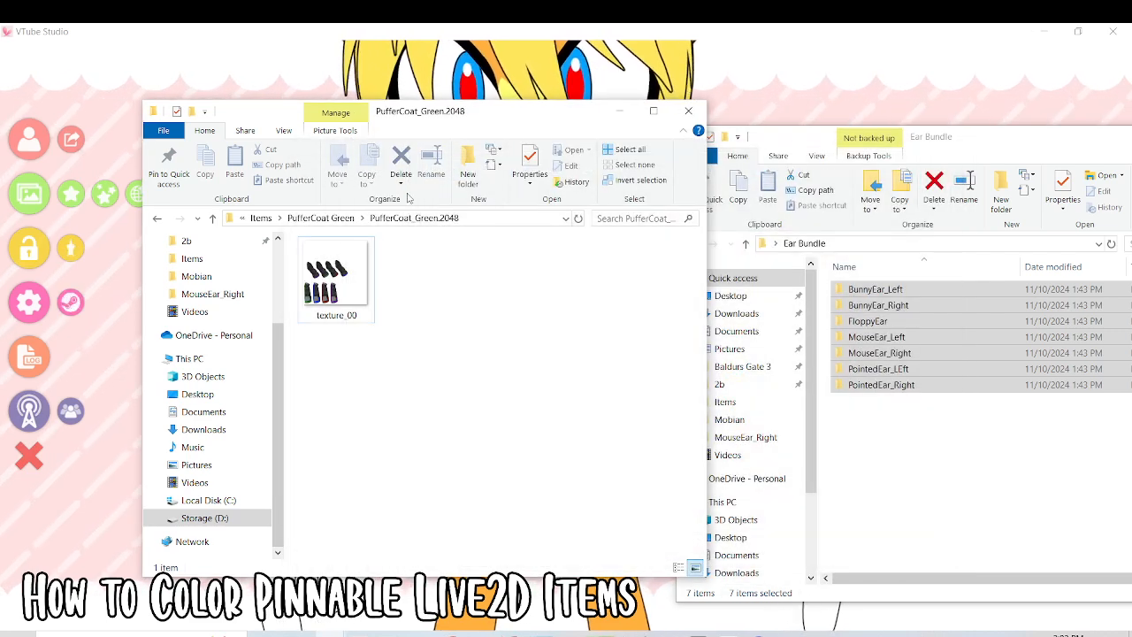
pyautogui.click(335, 220)
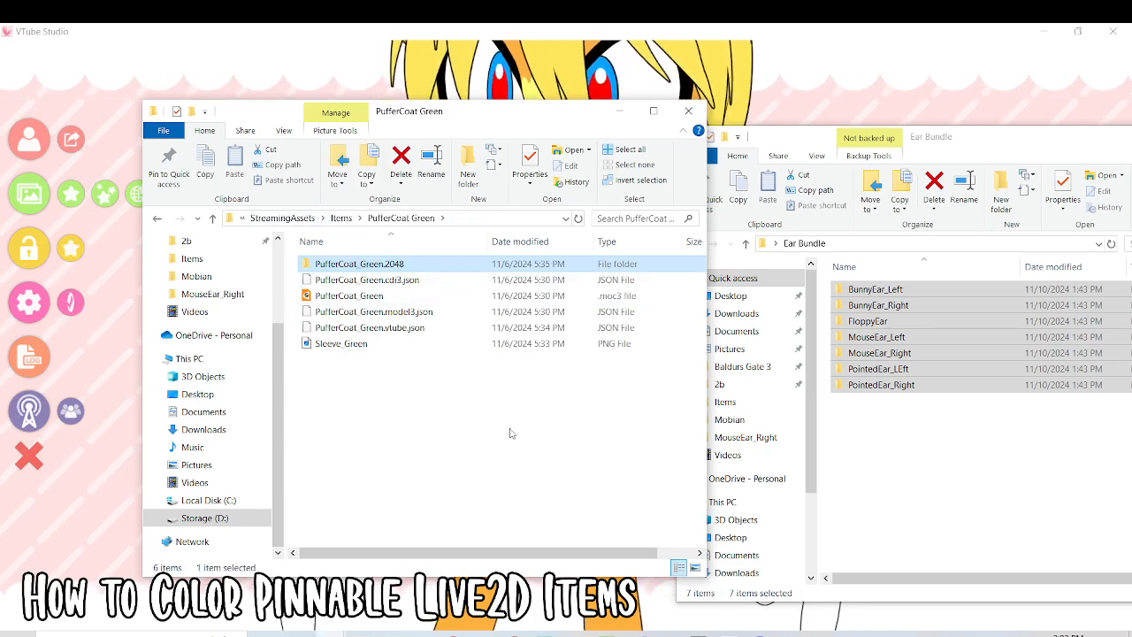
# Step: Close the PufferCoat Green folder window, move the Ear Bundle window aside, and switch back to VTube Studio
pyautogui.click(701, 117)
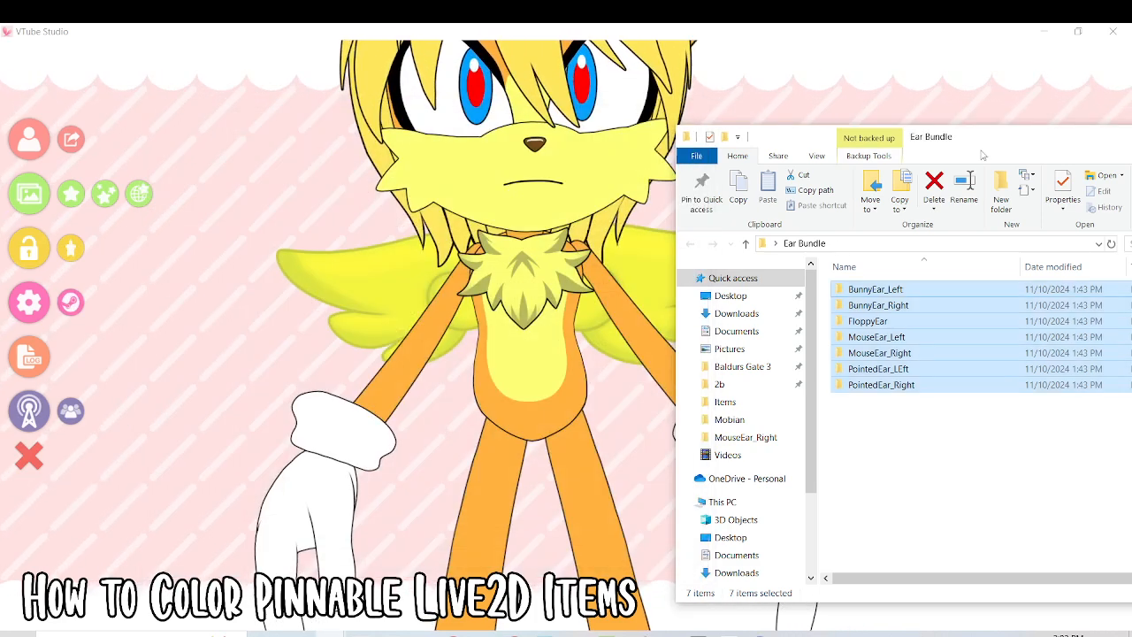
pyautogui.moveTo(994, 142); pyautogui.dragTo(622, 283)
pyautogui.click(852, 275)
# Step: Reframe the Mobian model to show its head and upper body, and open the Expression Editor from the hotkey settings
pyautogui.scroll(-10, 920, 327)
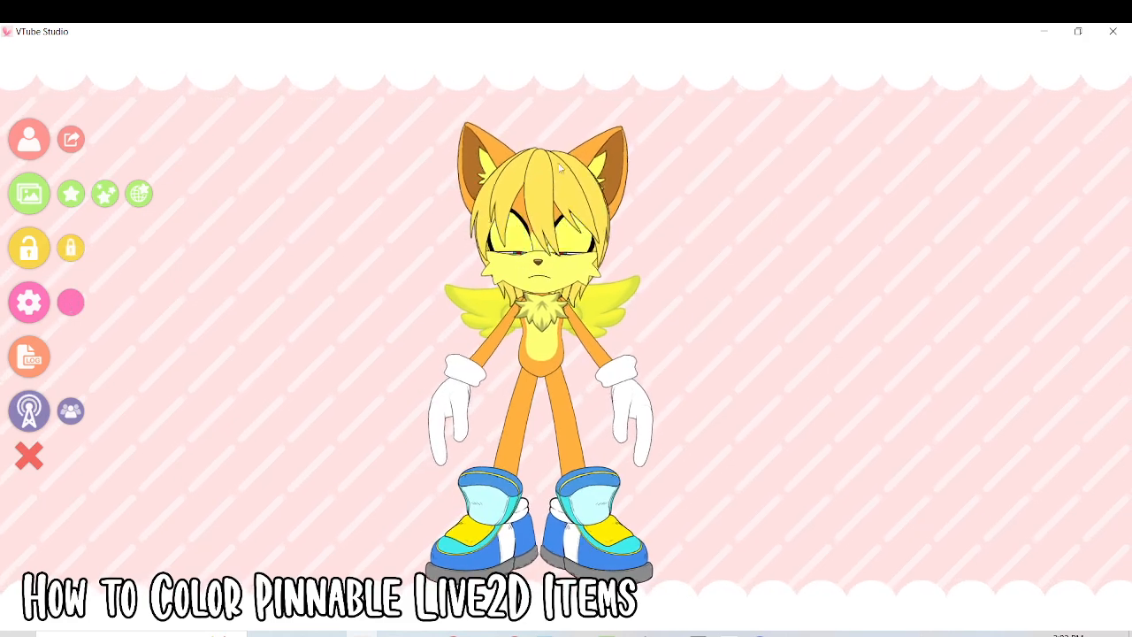
pyautogui.scroll(5, 783, 155)
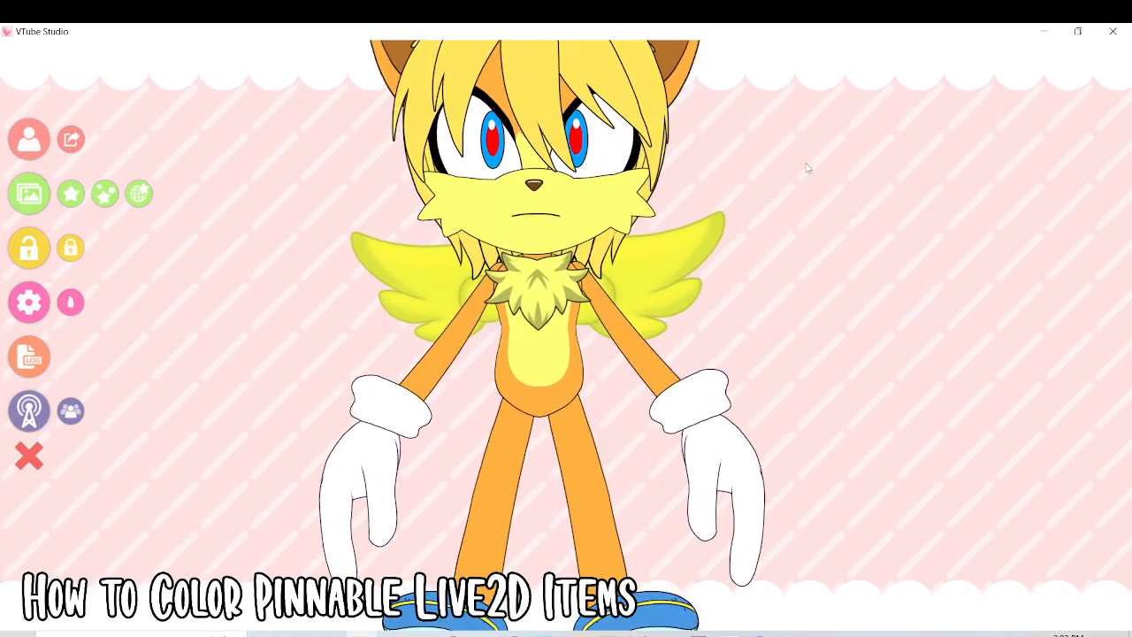
pyautogui.scroll(3, 513, 138)
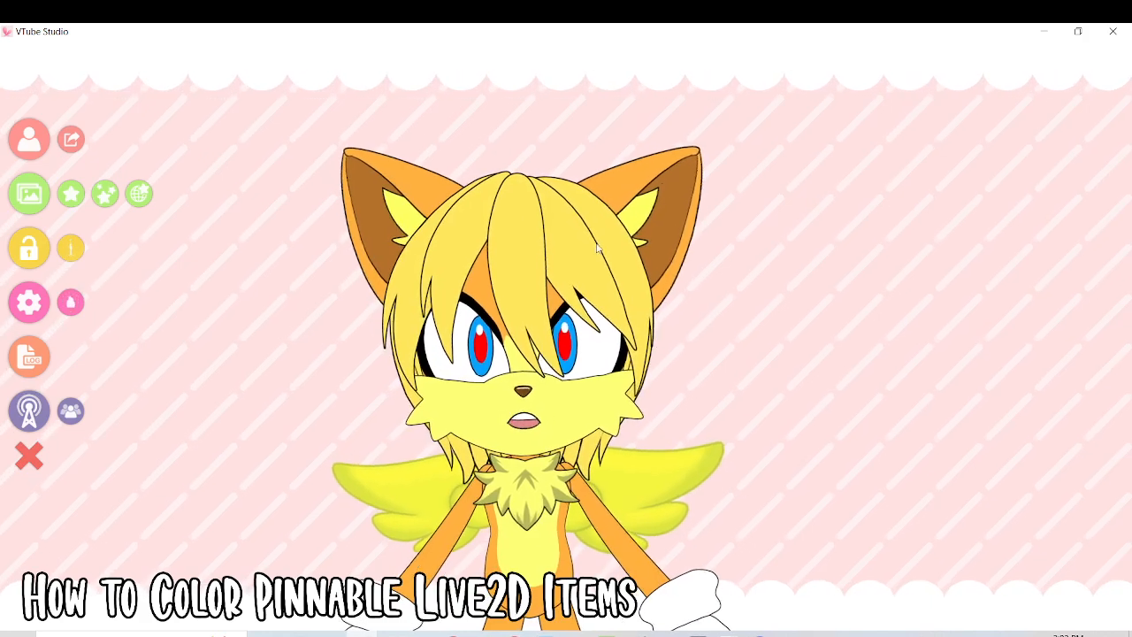
pyautogui.scroll(-3, 801, 278)
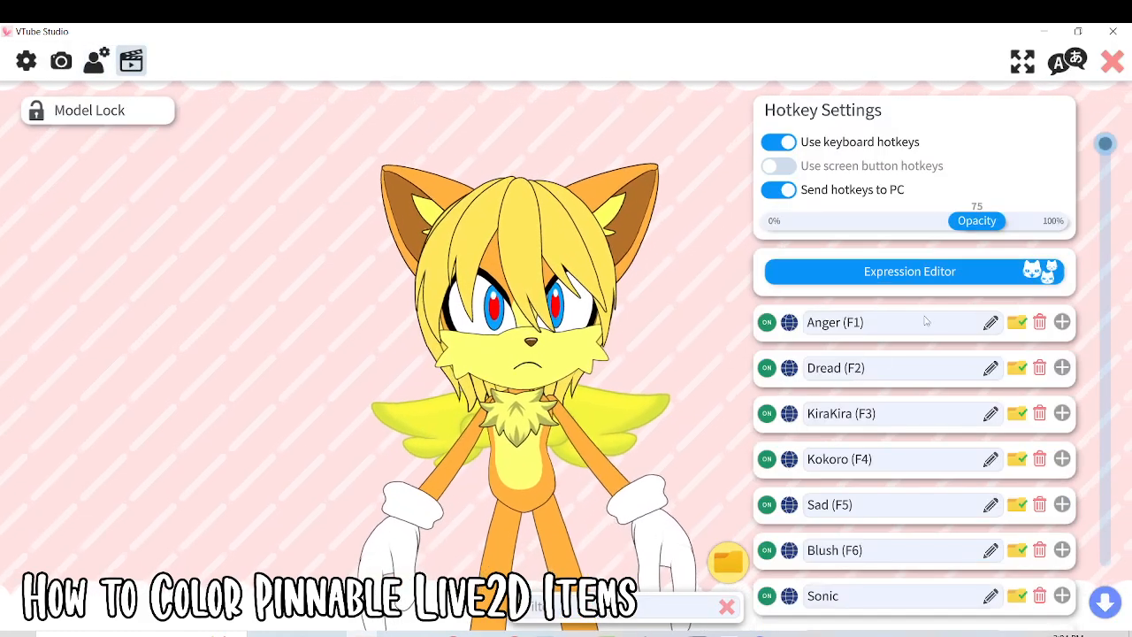
pyautogui.click(934, 276)
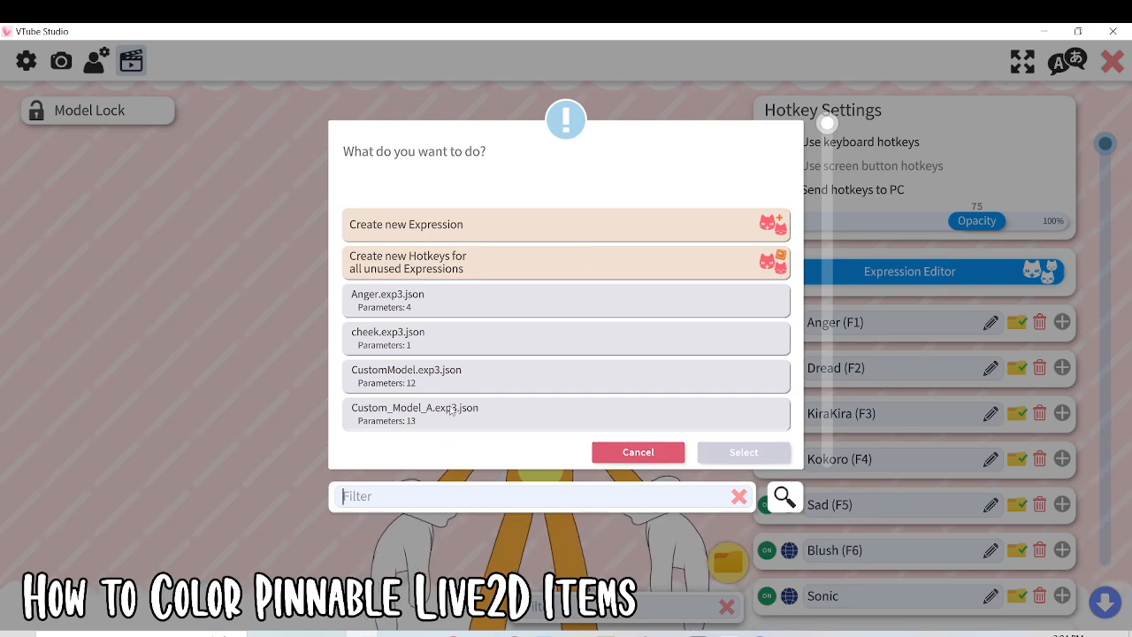